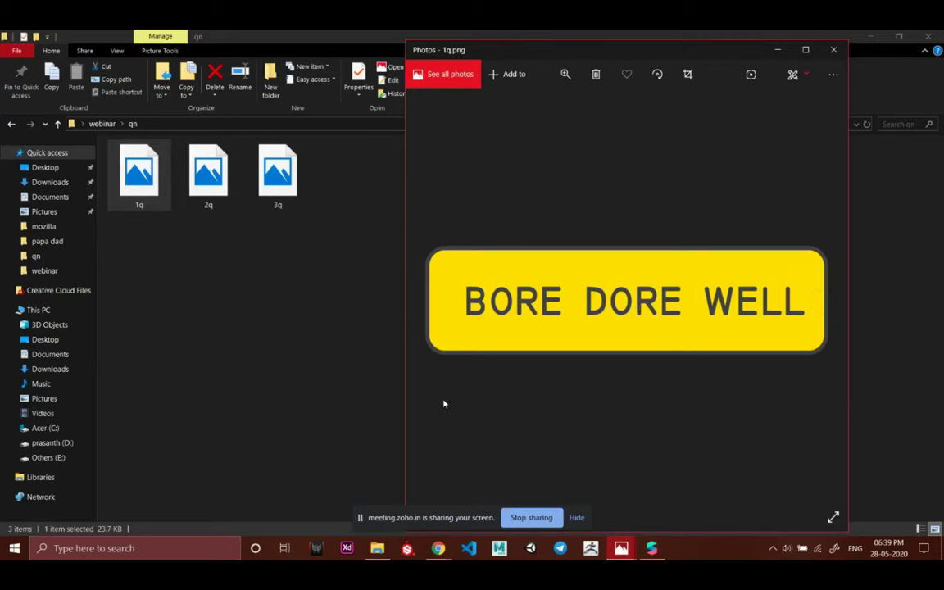
Close the question image, open the ans folder inside webinar, and view the answer image 1a
{"action": "left_click", "coordinate": [834, 49]}
{"action": "left_click", "coordinate": [12, 126]}
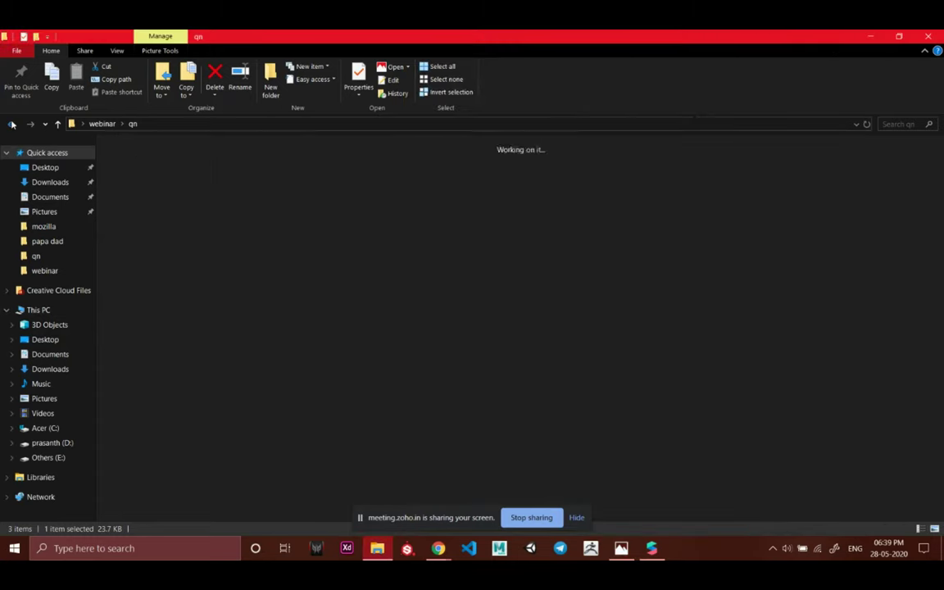
{"action": "left_click", "coordinate": [133, 195]}
{"action": "double_click", "coordinate": [132, 195]}
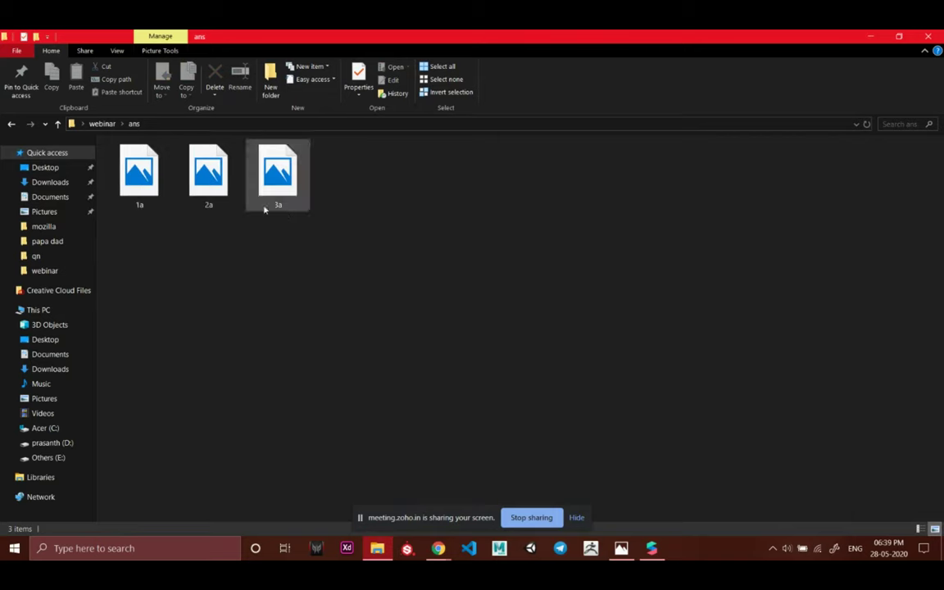
{"action": "left_click", "coordinate": [161, 187]}
{"action": "double_click", "coordinate": [163, 190]}
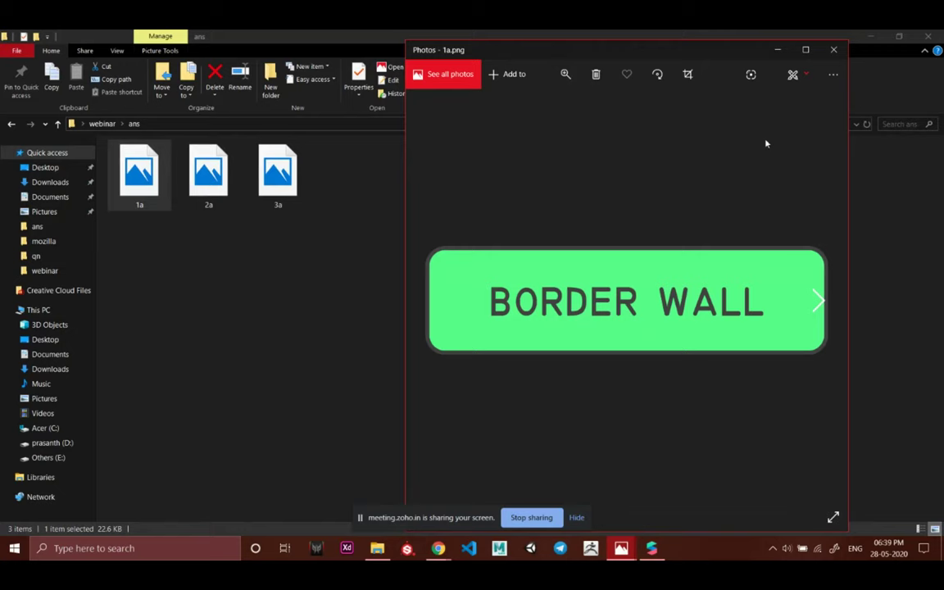
{"action": "left_click", "coordinate": [833, 49]}
Open the timer folder, view countdown images 1 and 2, and return to the webinar folder
{"action": "left_click", "coordinate": [8, 123]}
{"action": "double_click", "coordinate": [294, 177]}
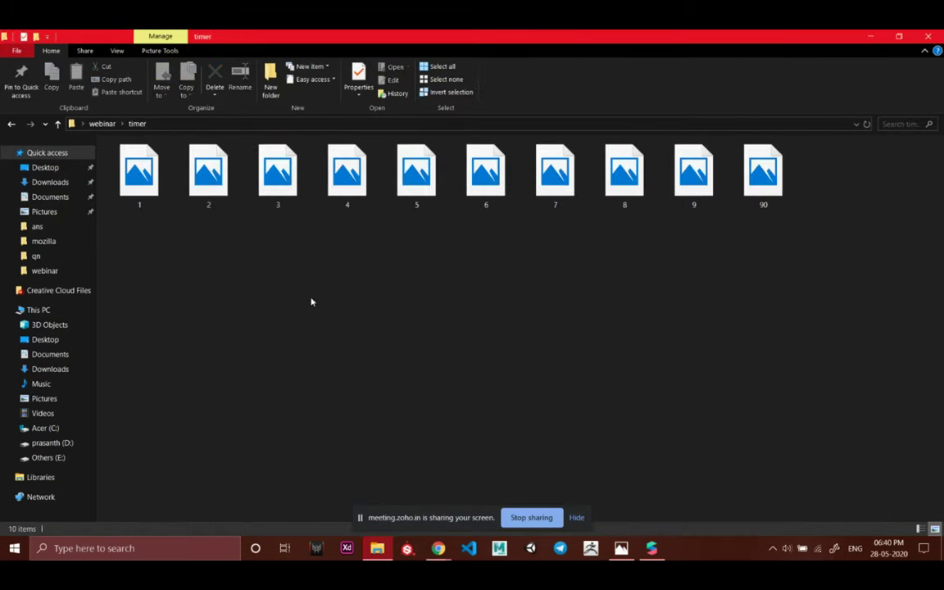
{"action": "double_click", "coordinate": [136, 195]}
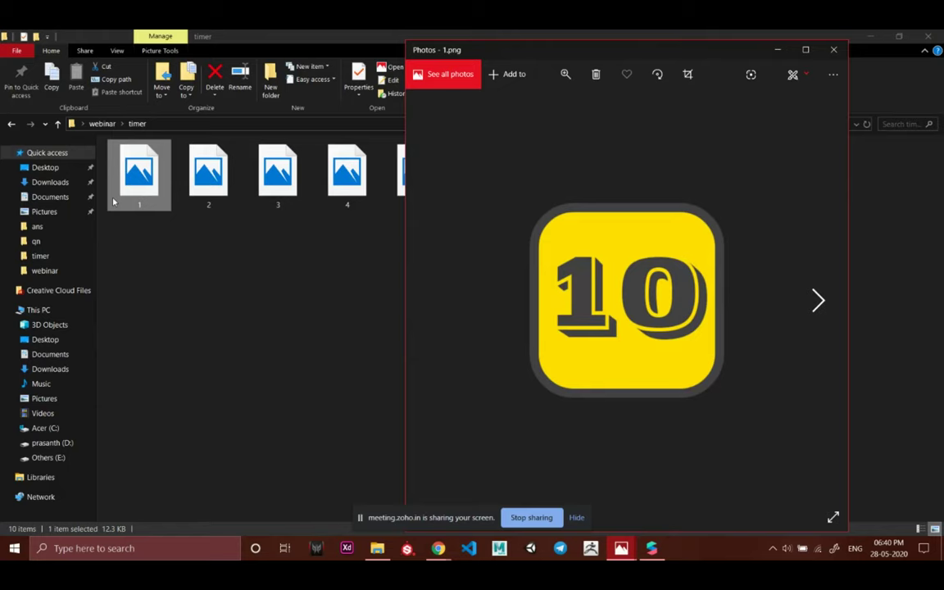
{"action": "key", "text": "Right"}
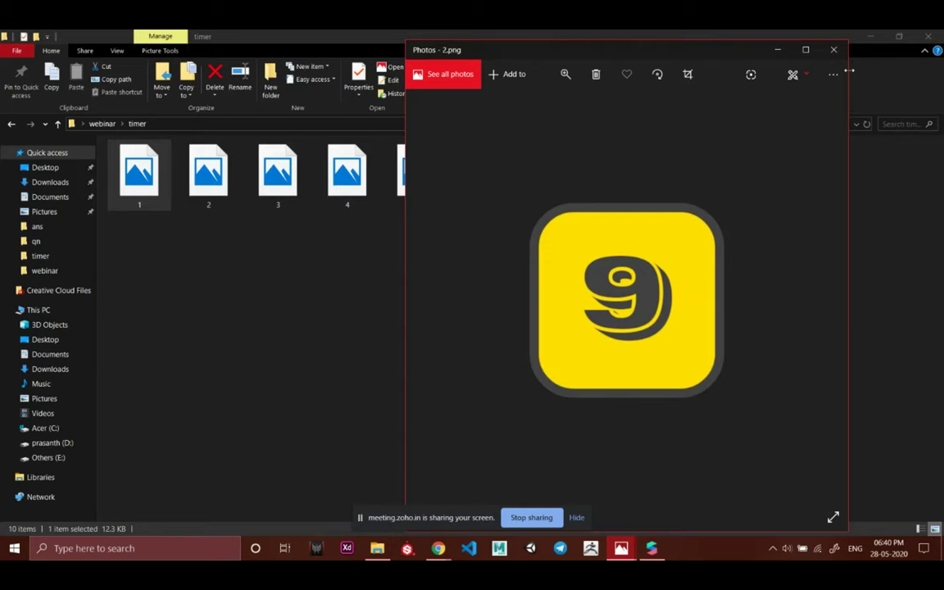
{"action": "left_click", "coordinate": [833, 49]}
{"action": "left_click", "coordinate": [388, 493]}
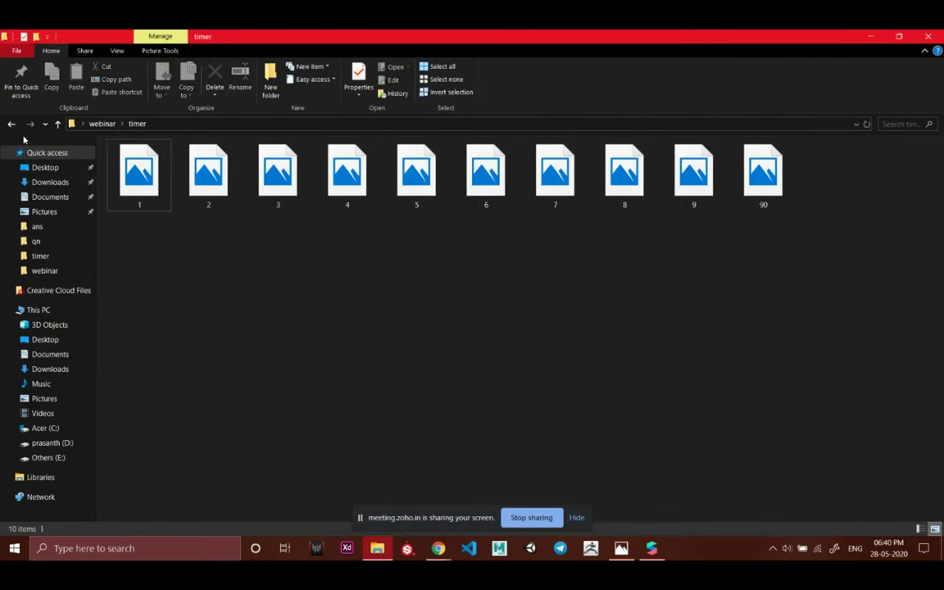
{"action": "left_click", "coordinate": [11, 124]}
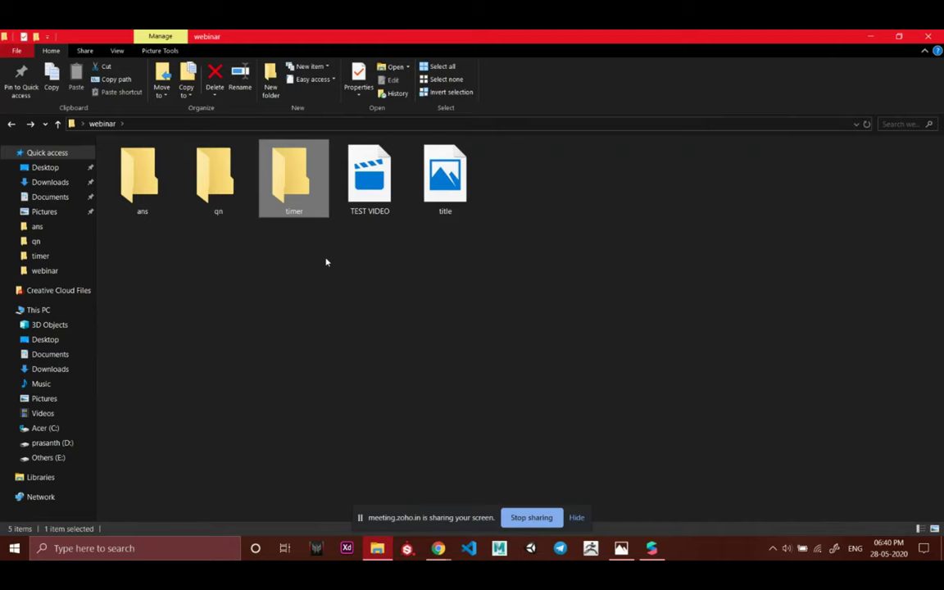
Switch to the untitled Spark AR Studio project in a maximized window and slightly enlarge the device preview
{"action": "left_click", "coordinate": [870, 36]}
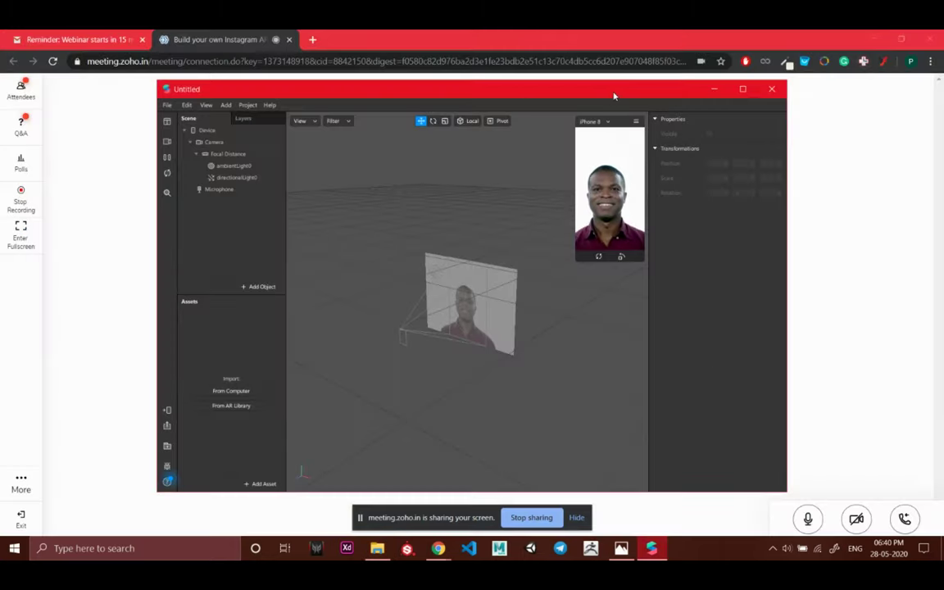
{"action": "double_click", "coordinate": [668, 87]}
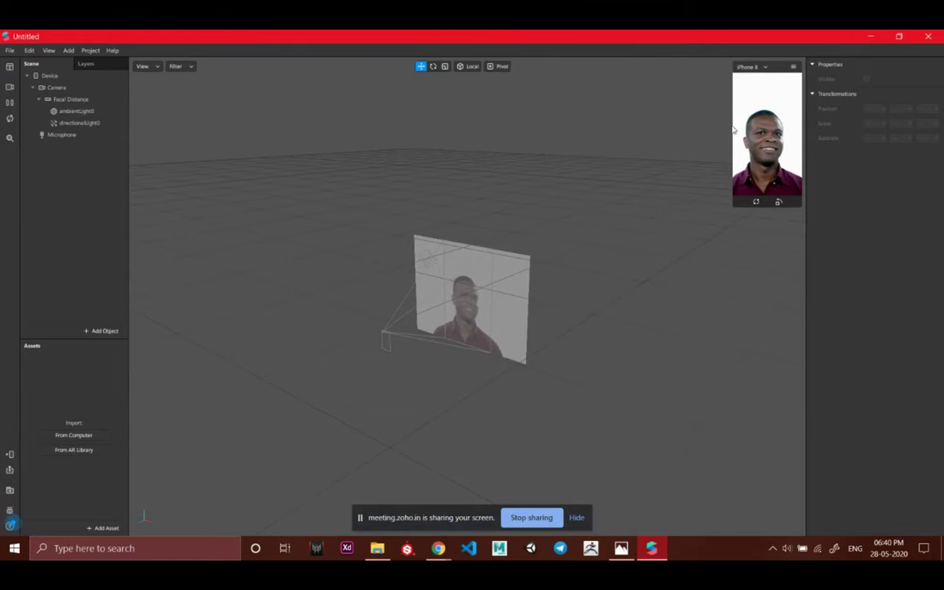
{"action": "mouse_move", "coordinate": [732, 129]}
{"action": "left_mouse_down"}
{"action": "mouse_move", "coordinate": [702, 129]}
{"action": "mouse_move", "coordinate": [725, 130]}
{"action": "left_mouse_up"}
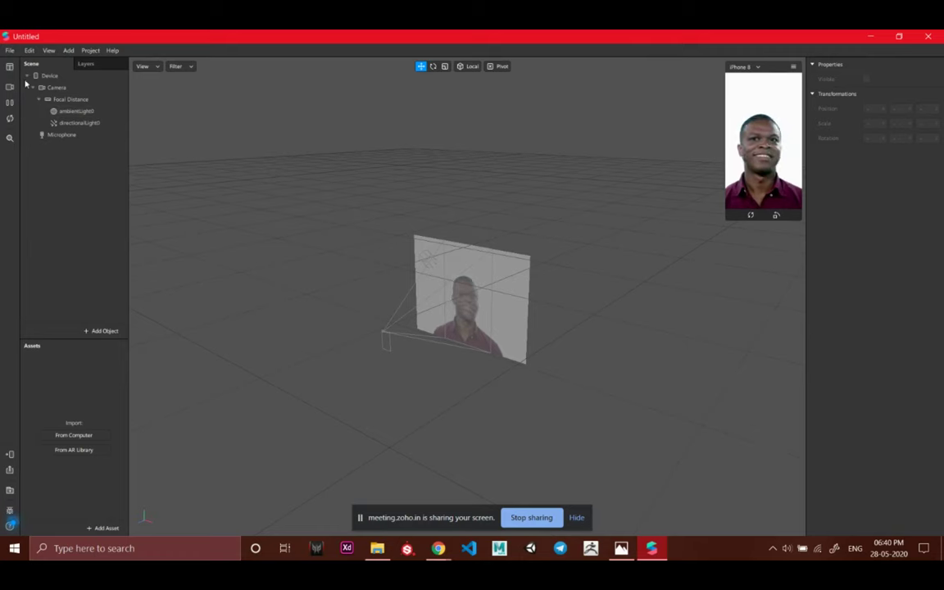
Add a Face Tracker under Focal Distance in the scene
{"action": "left_click", "coordinate": [69, 100]}
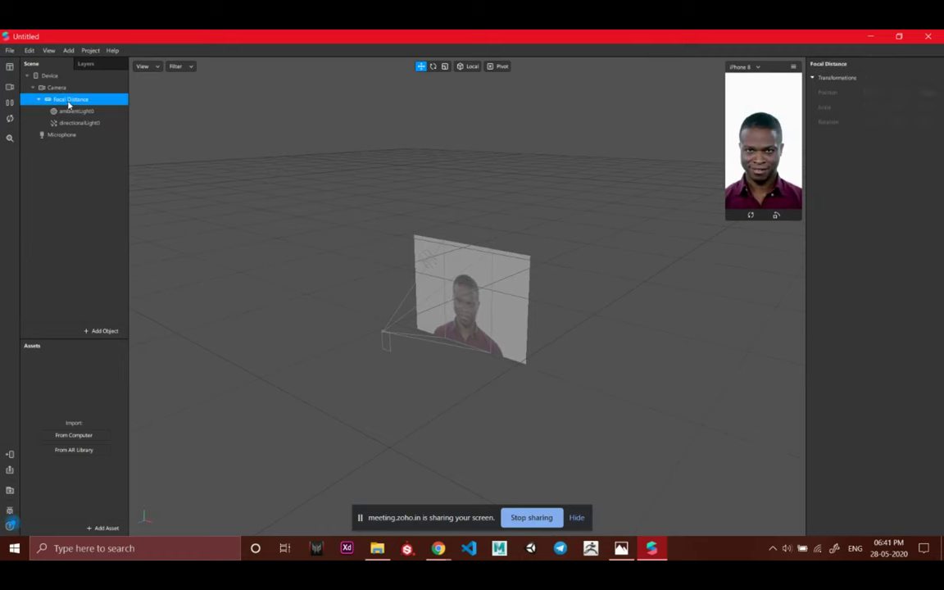
{"action": "right_click", "coordinate": [69, 103]}
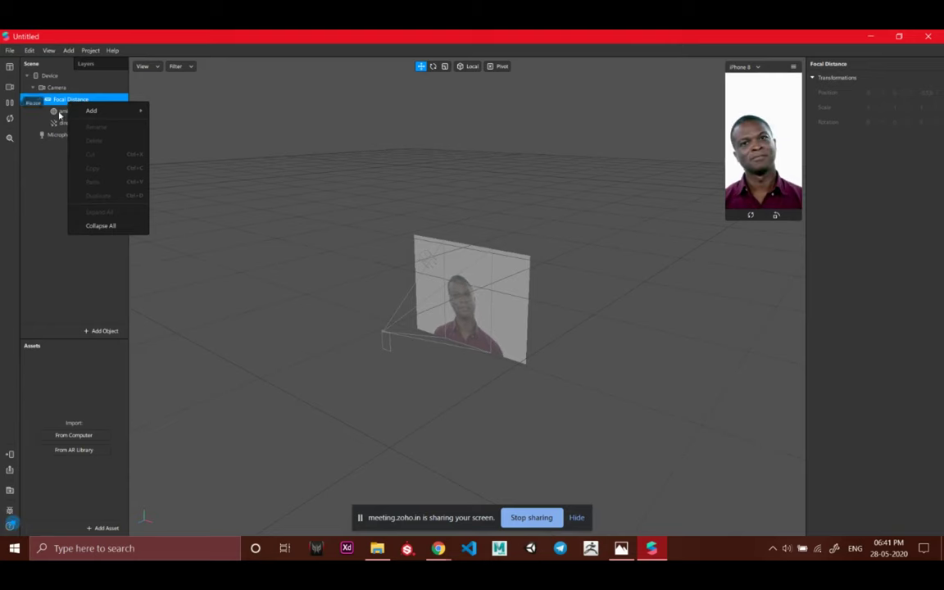
{"action": "mouse_move", "coordinate": [106, 110]}
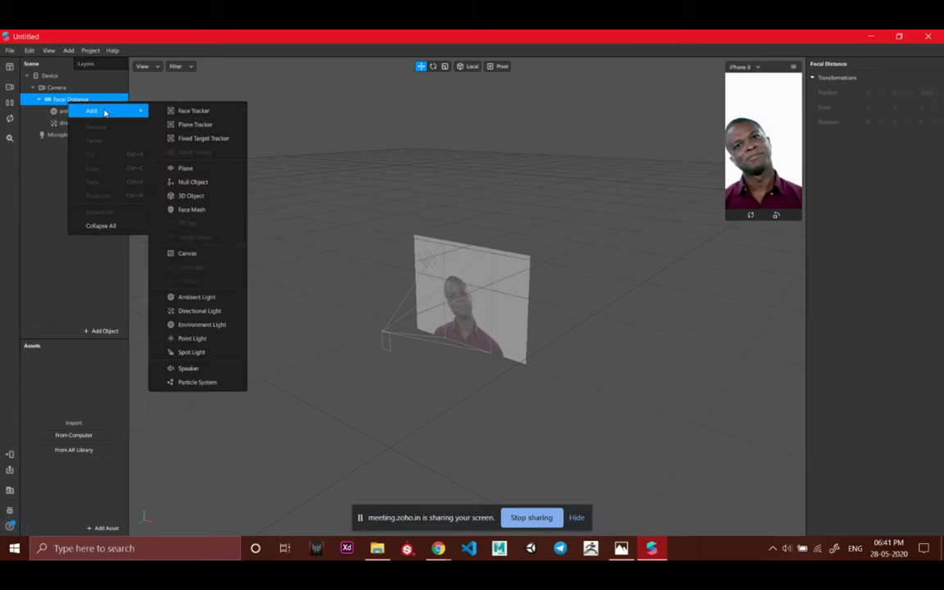
{"action": "left_click", "coordinate": [189, 116]}
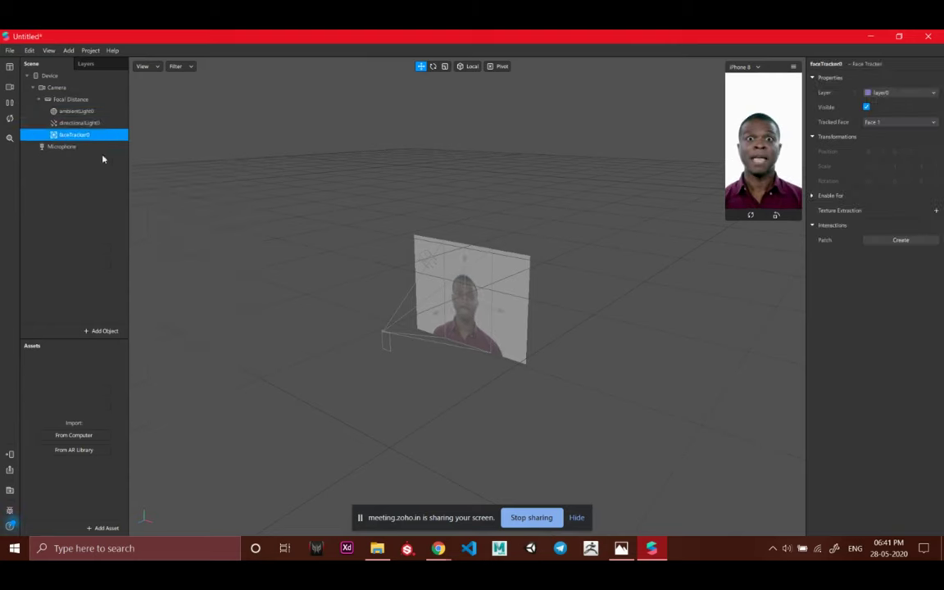
Add a plane as a child of the face tracker and rename it title
{"action": "right_click", "coordinate": [99, 139]}
{"action": "mouse_move", "coordinate": [168, 144]}
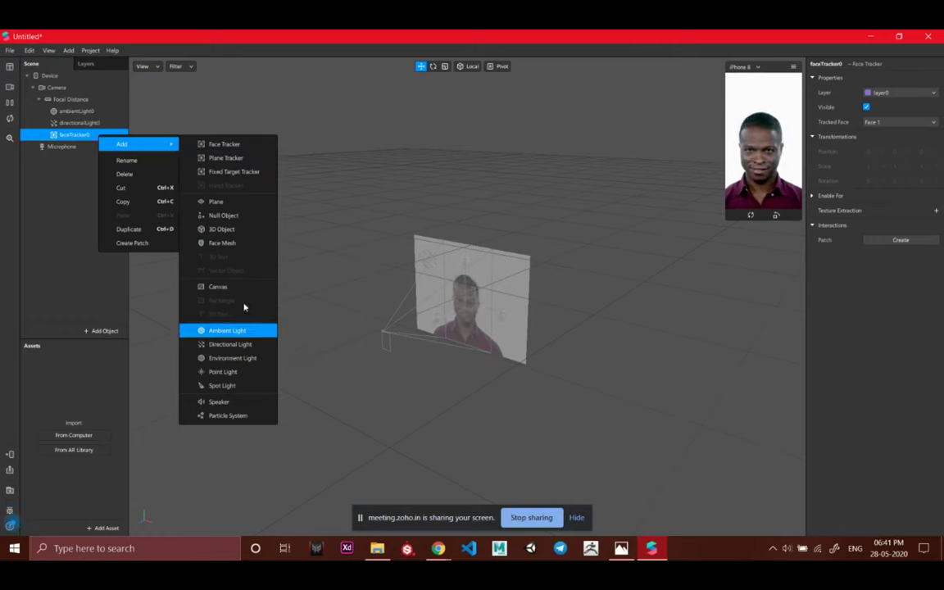
{"action": "left_click", "coordinate": [237, 203]}
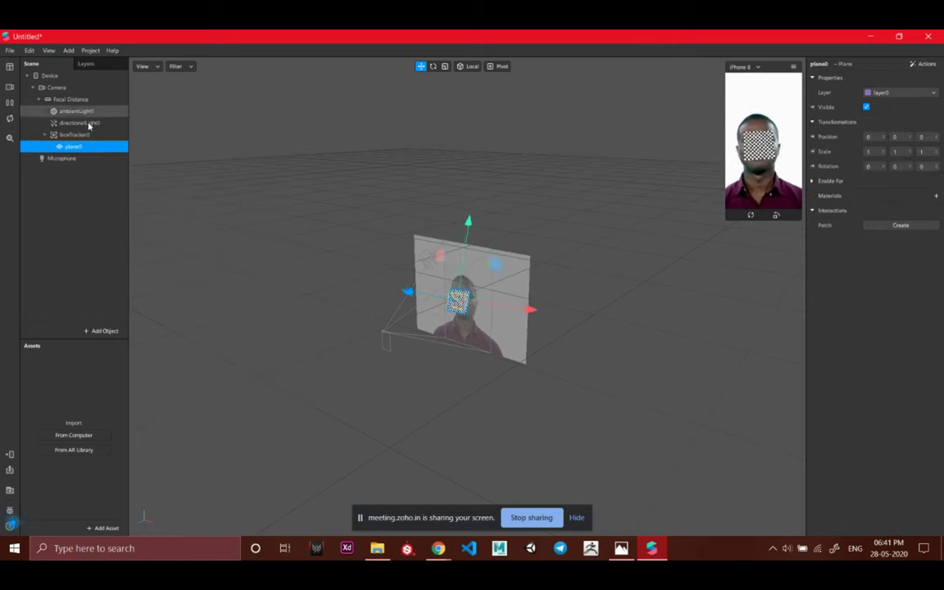
{"action": "double_click", "coordinate": [82, 148]}
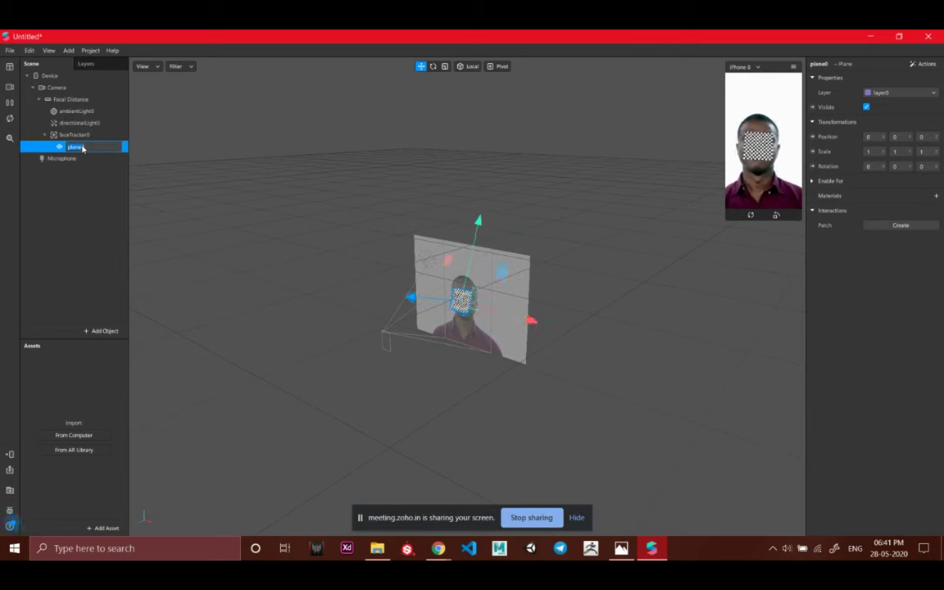
{"action": "type", "text": "E"}
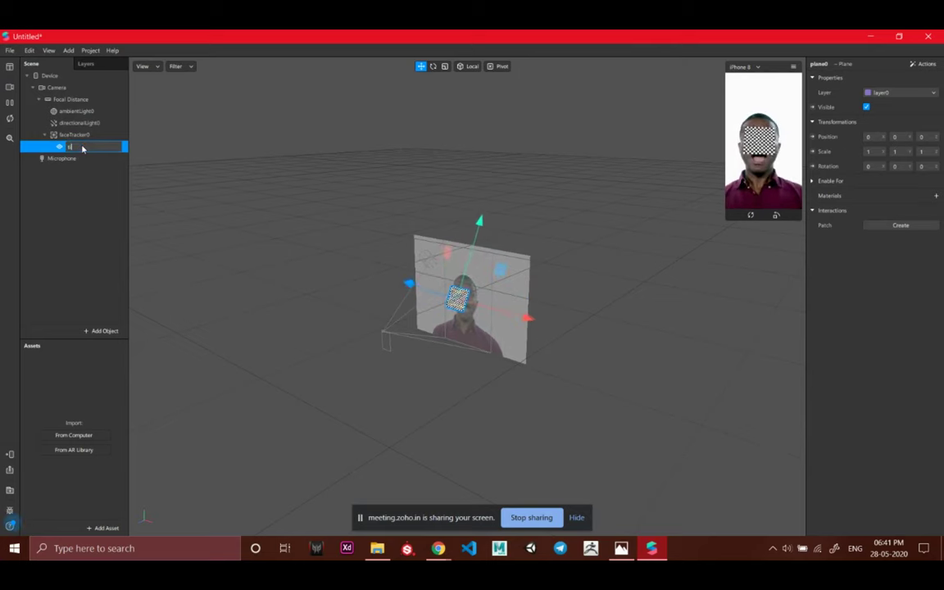
{"action": "type", "text": "y"}
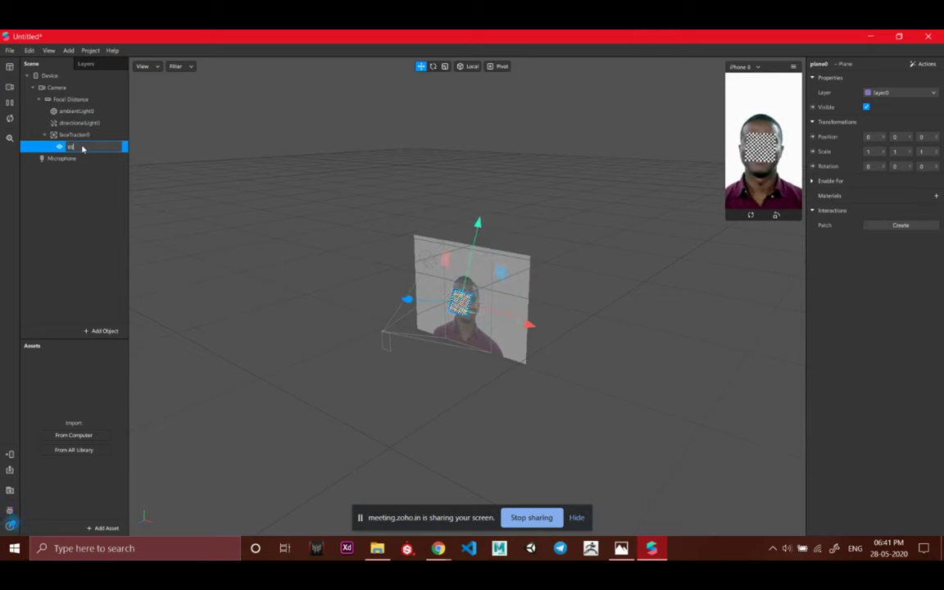
{"action": "type", "text": "tle"}
{"action": "key", "text": "Return"}
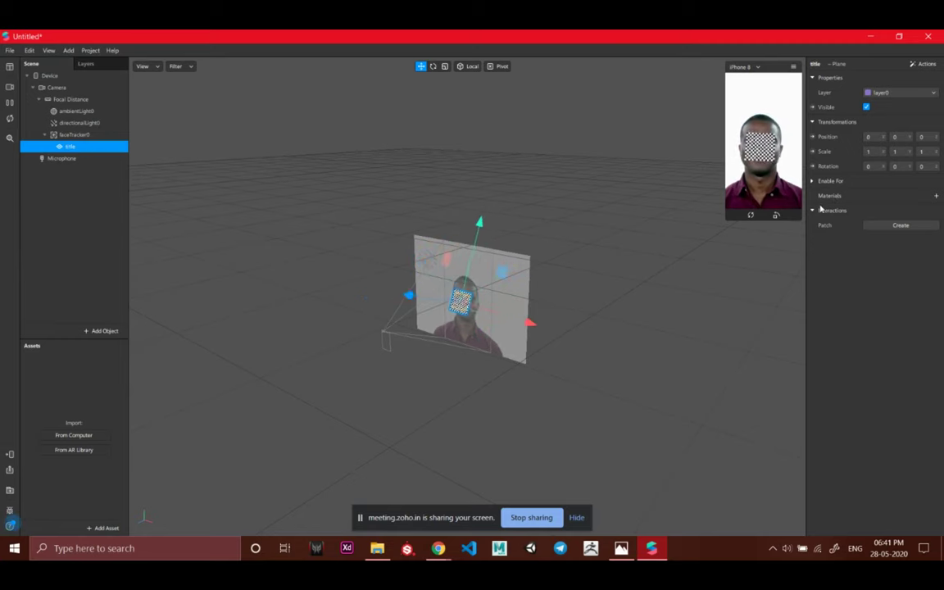
Create a new material on the title plane and rename the material title
{"action": "left_click", "coordinate": [938, 198]}
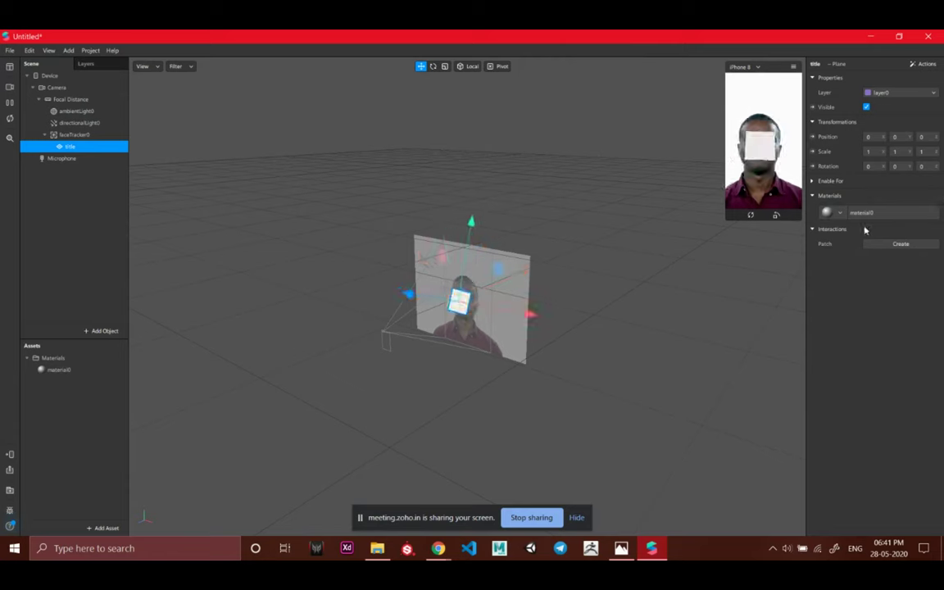
{"action": "left_click", "coordinate": [69, 370]}
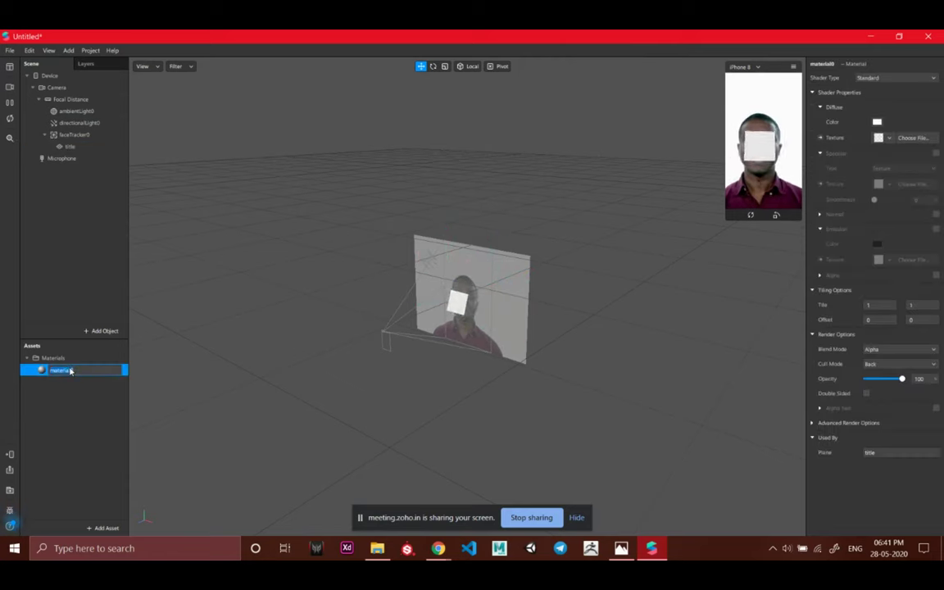
{"action": "type", "text": "ti"}
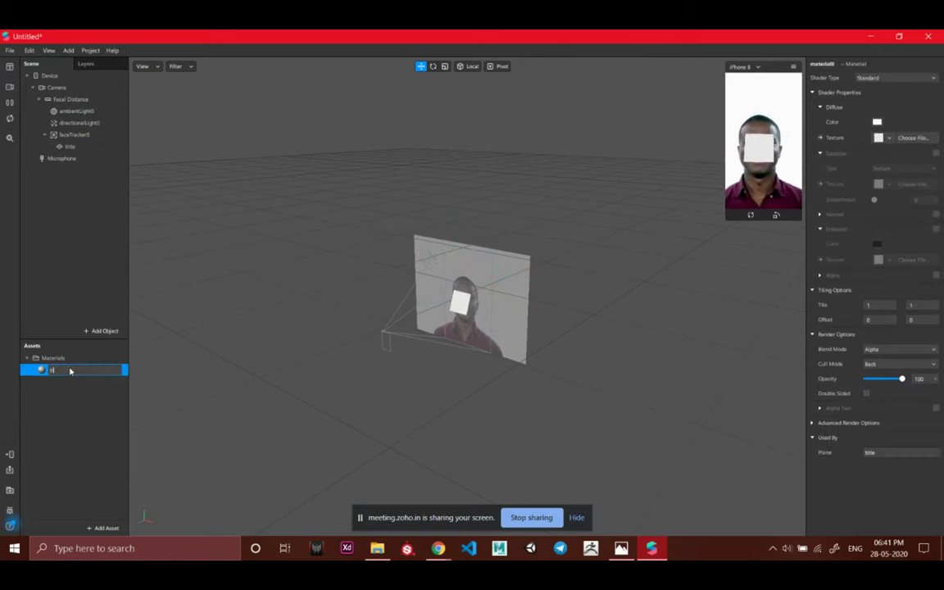
{"action": "type", "text": "tle"}
{"action": "key", "text": "Return"}
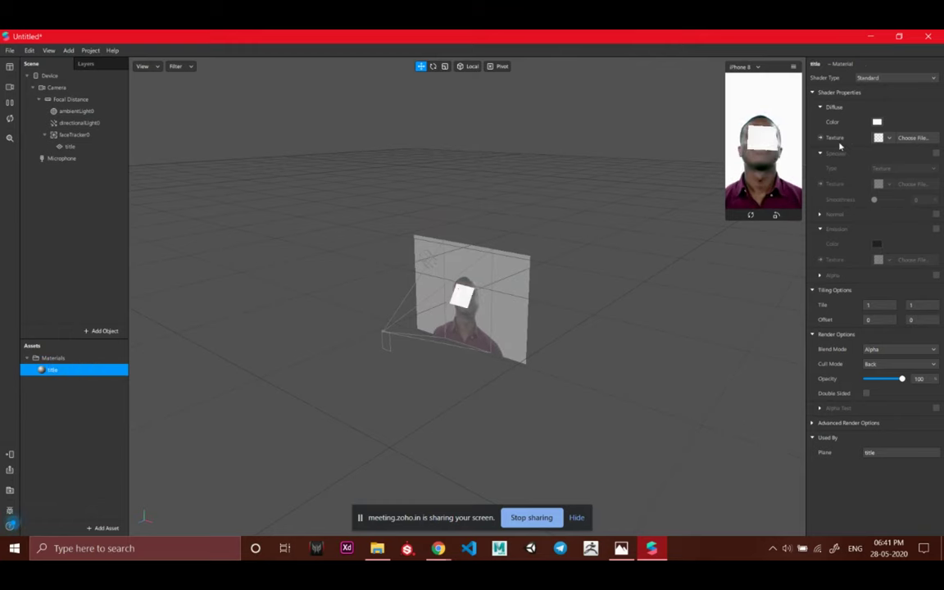
Set the title material's diffuse texture to the title image from the webinar folder
{"action": "left_click", "coordinate": [912, 138]}
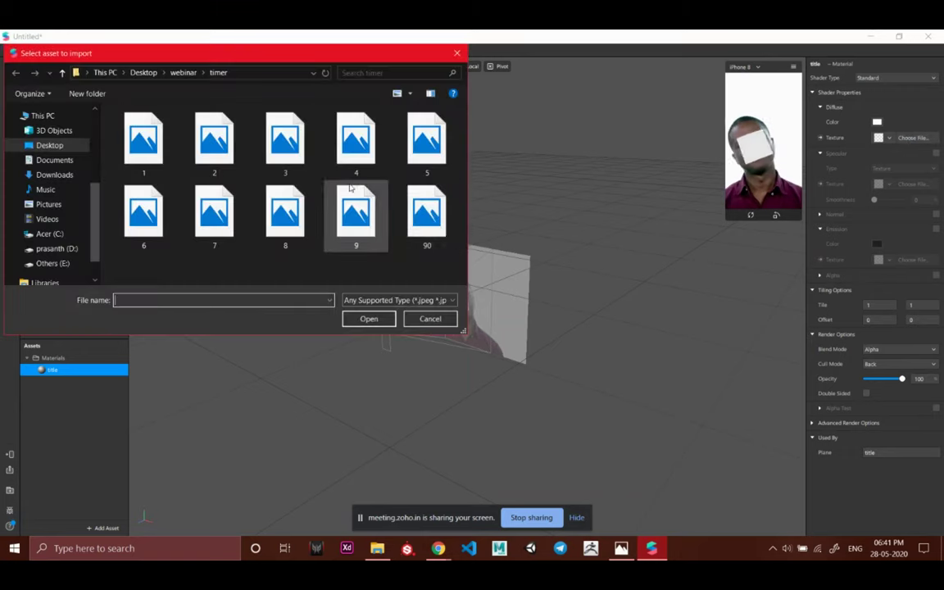
{"action": "left_click", "coordinate": [182, 73]}
{"action": "double_click", "coordinate": [254, 171]}
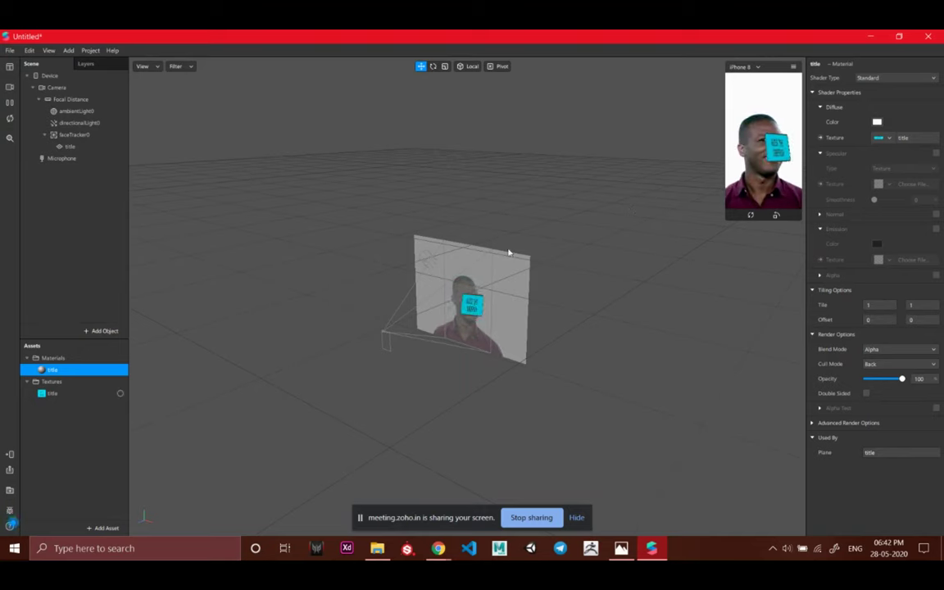
Move the title plane up above the head, to a Y position of about 0.156
{"action": "left_click", "coordinate": [90, 146]}
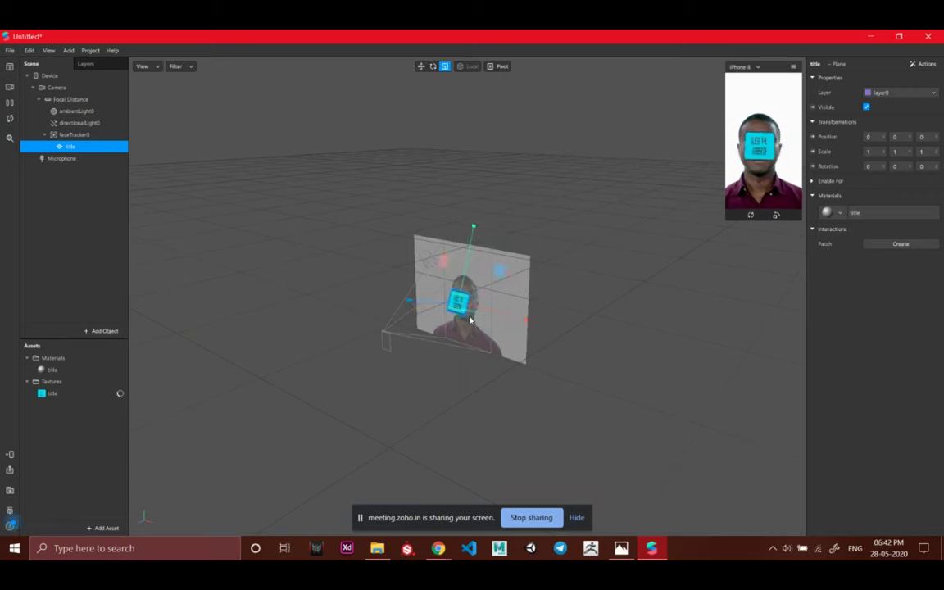
{"action": "left_click", "coordinate": [242, 236]}
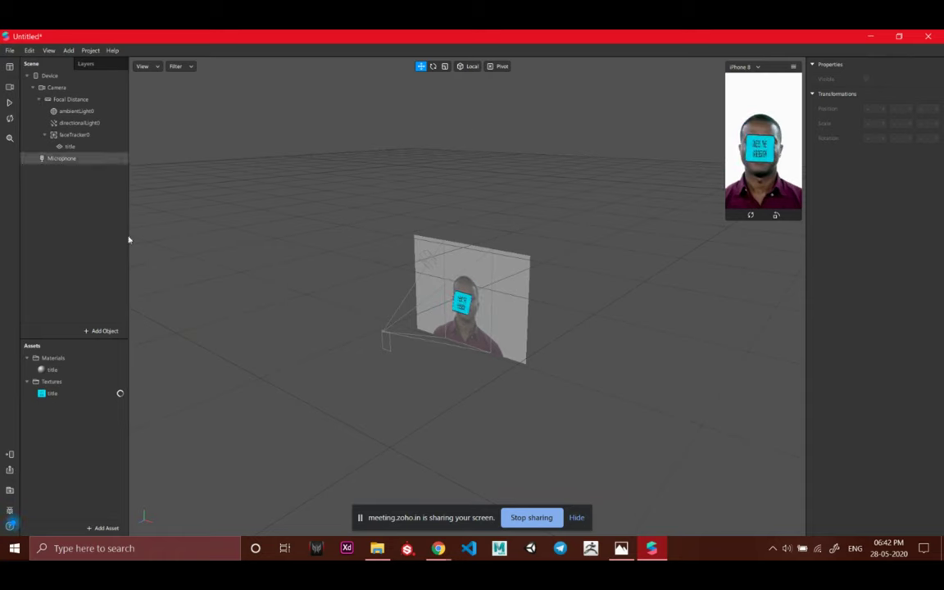
{"action": "left_click", "coordinate": [464, 306]}
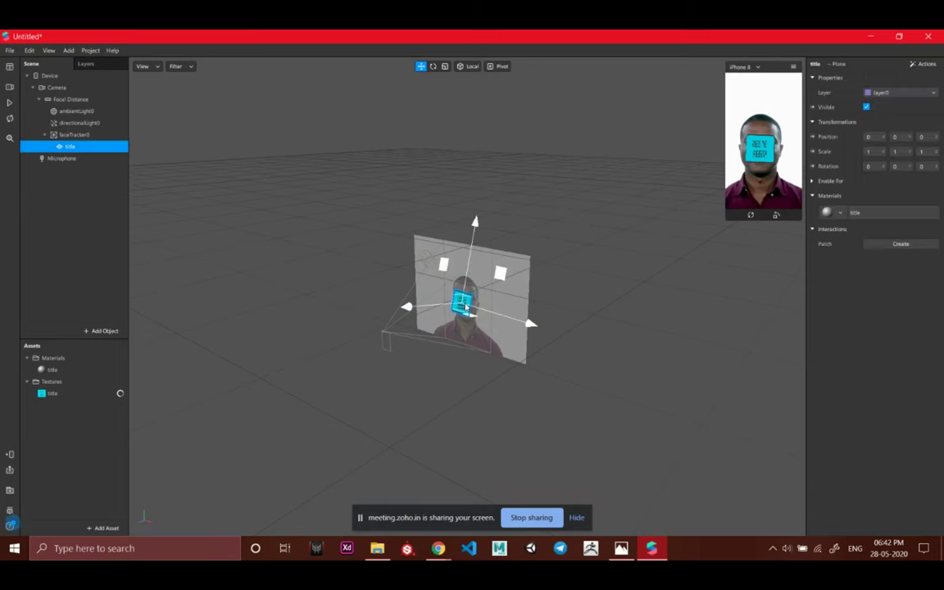
{"action": "left_click_drag", "start_coordinate": [472, 252], "coordinate": [481, 220]}
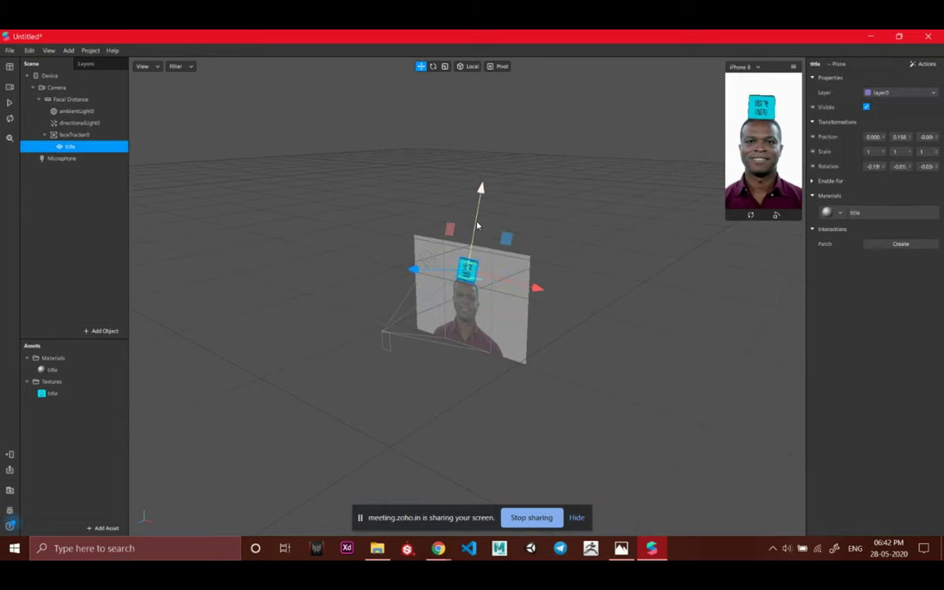
Scale the title plane to about 2.082 in X and 1.033 in Y
{"action": "key", "text": "r"}
{"action": "left_click_drag", "start_coordinate": [535, 290], "coordinate": [619, 307]}
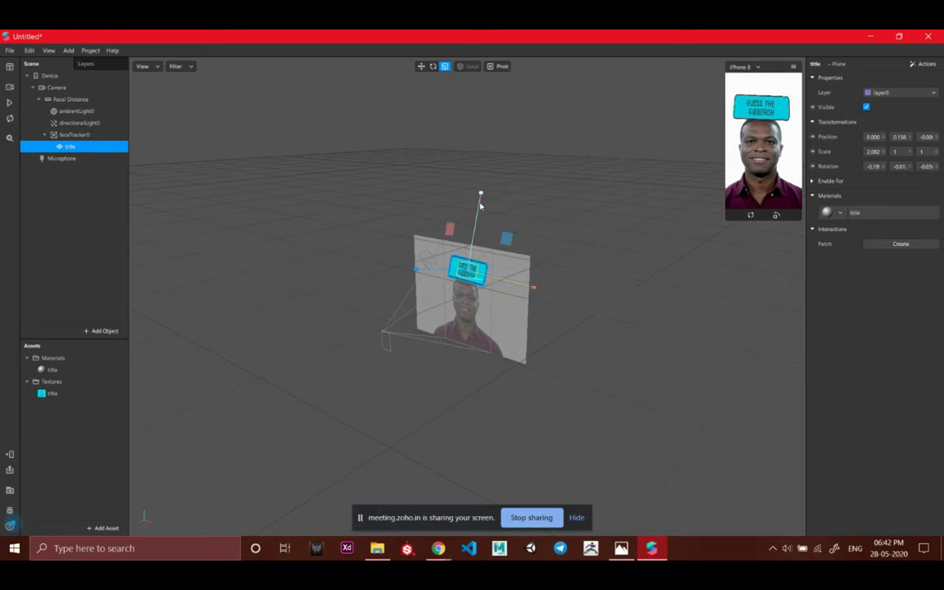
{"action": "left_click_drag", "start_coordinate": [480, 207], "coordinate": [356, 188]}
Duplicate the title plane twice under the face tracker and rename the copies ques and answ
{"action": "key", "text": "ctrl+d"}
{"action": "key", "text": "ctrl+d"}
{"action": "double_click", "coordinate": [85, 158]}
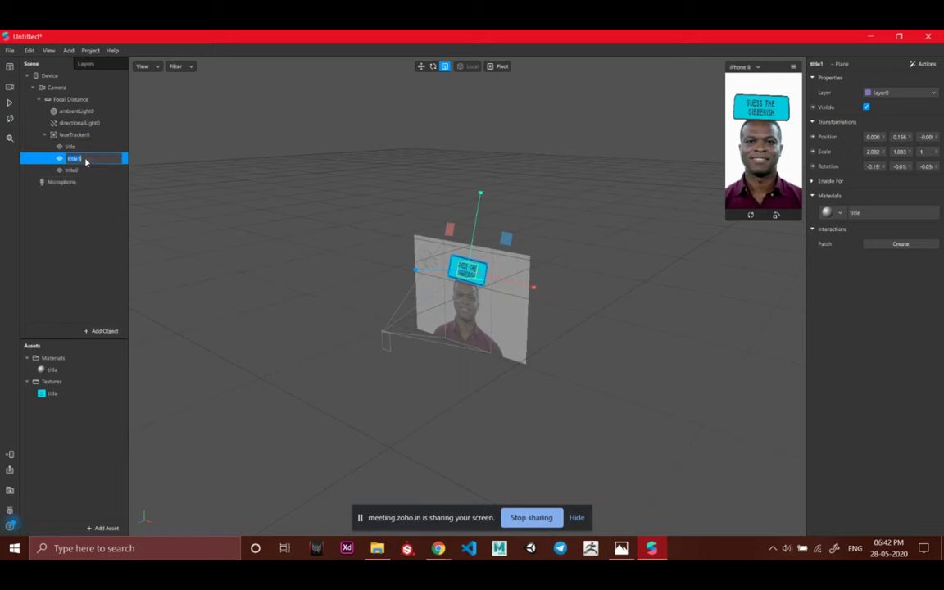
{"action": "type", "text": "ques"}
{"action": "key", "text": "Return"}
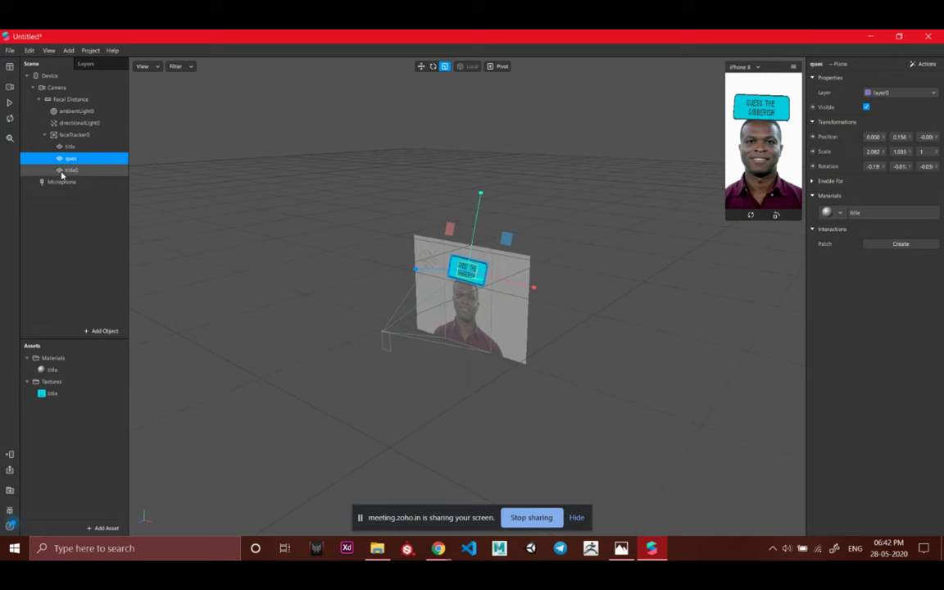
{"action": "double_click", "coordinate": [69, 169]}
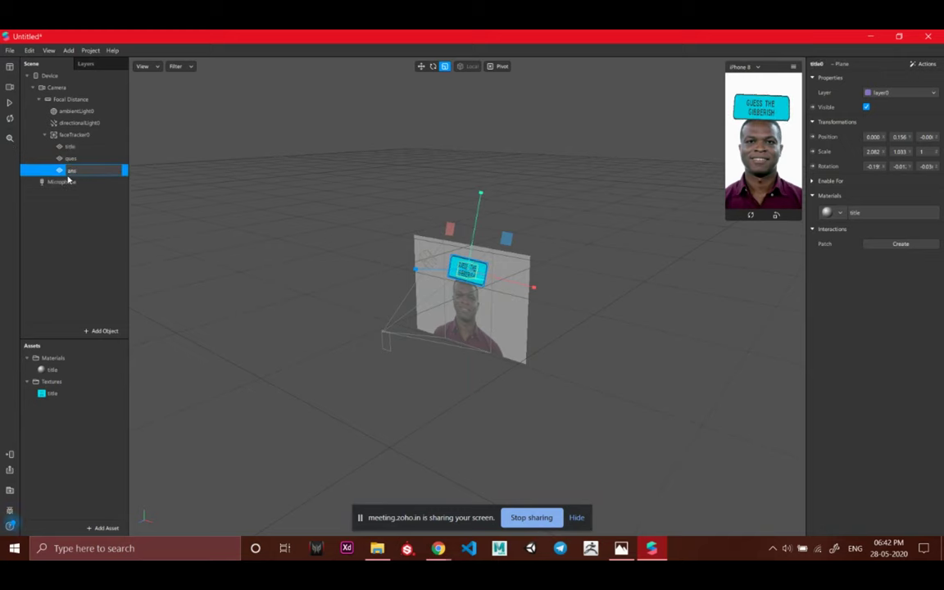
{"action": "type", "text": "answ"}
{"action": "key", "text": "Return"}
Create a new material on the ques plane and rename the material question
{"action": "left_click", "coordinate": [78, 158]}
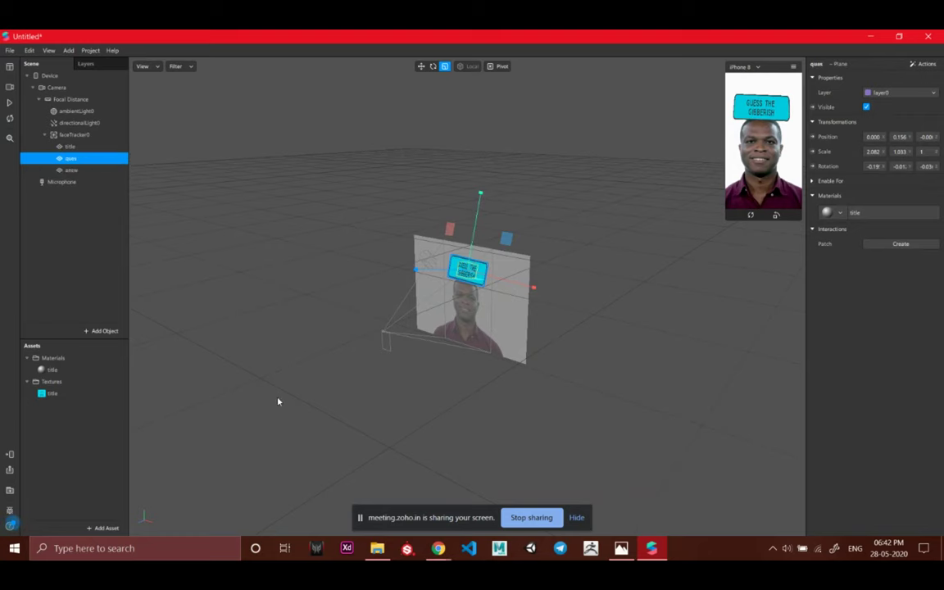
{"action": "left_click", "coordinate": [838, 213]}
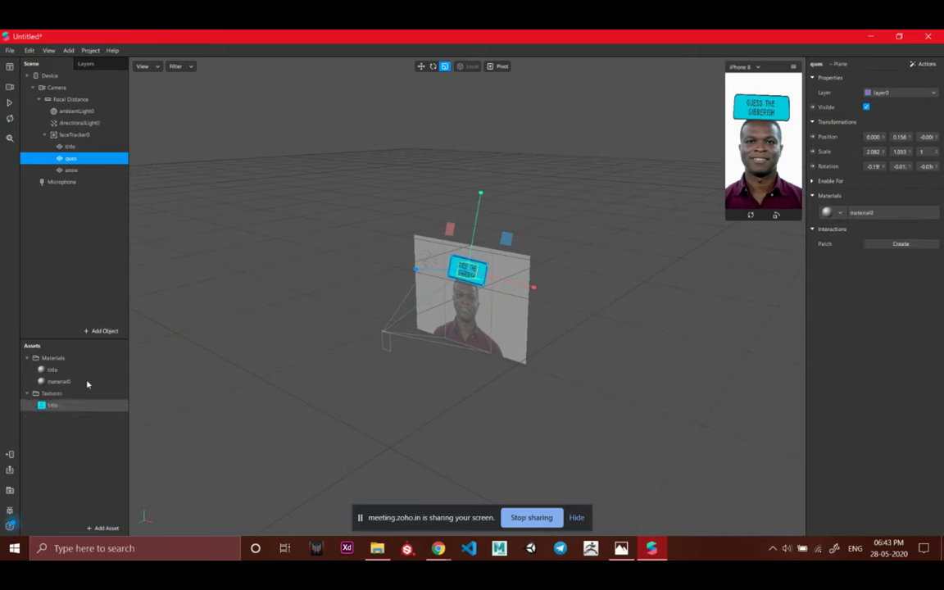
{"action": "double_click", "coordinate": [74, 382]}
{"action": "type", "text": "question"}
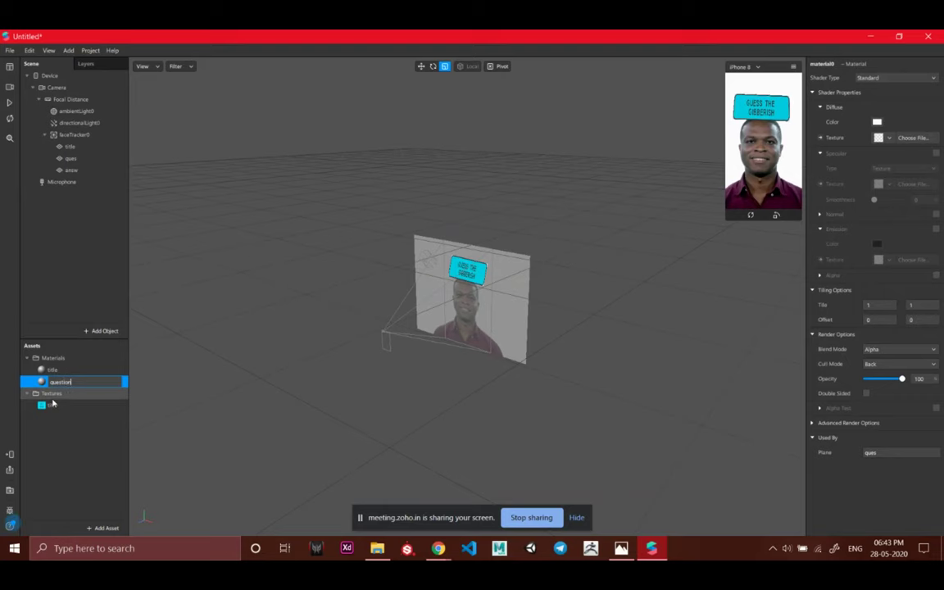
{"action": "key", "text": "Return"}
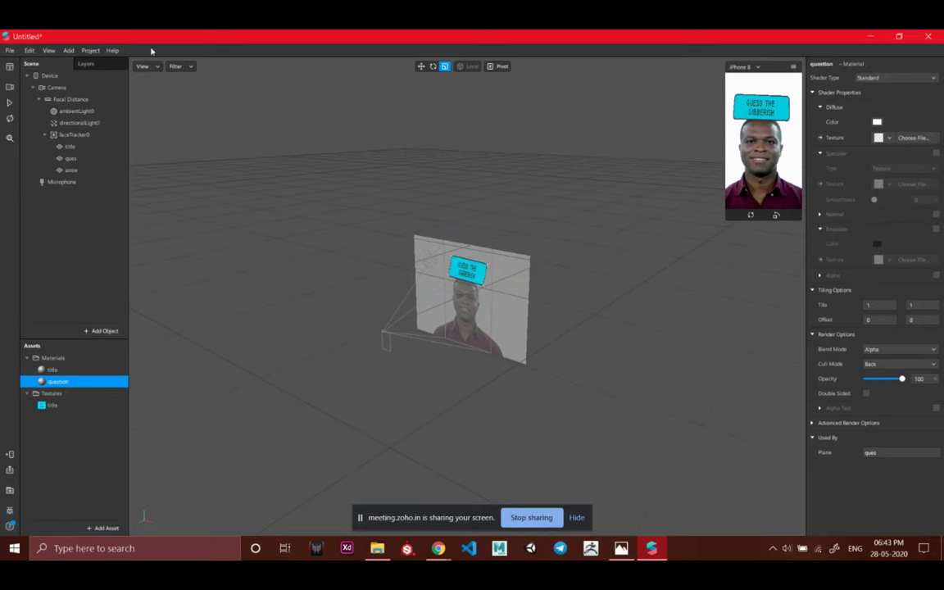
Create a new material on the answ plane and rename the material answers
{"action": "left_click", "coordinate": [71, 170]}
{"action": "left_click", "coordinate": [831, 214]}
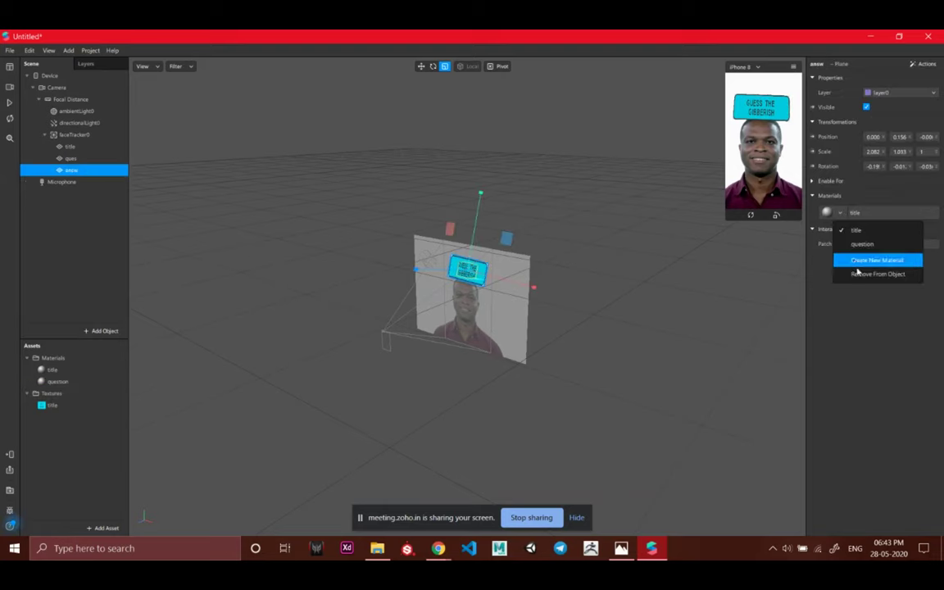
{"action": "left_click", "coordinate": [852, 260]}
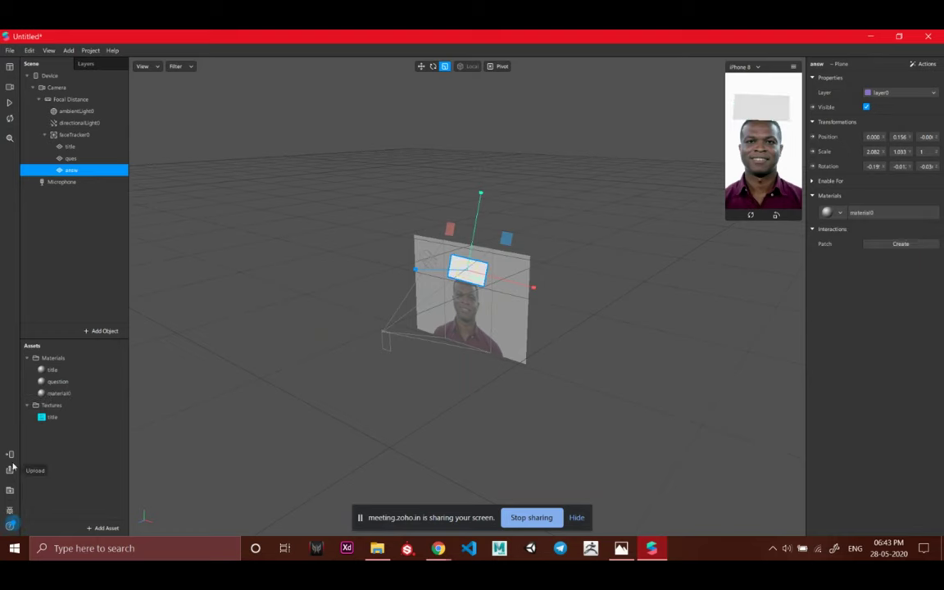
{"action": "double_click", "coordinate": [64, 394]}
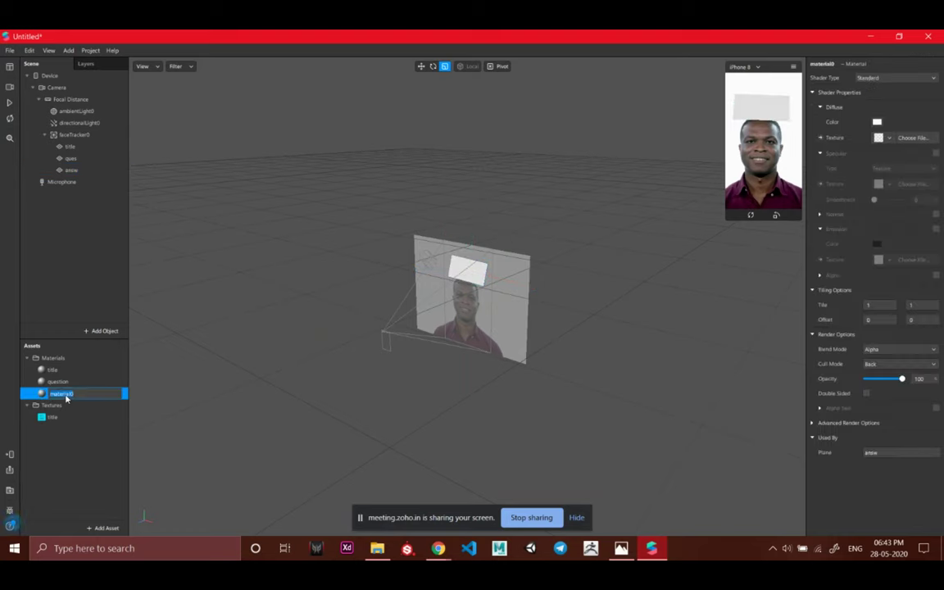
{"action": "type", "text": "answerd"}
{"action": "key", "text": "Return"}
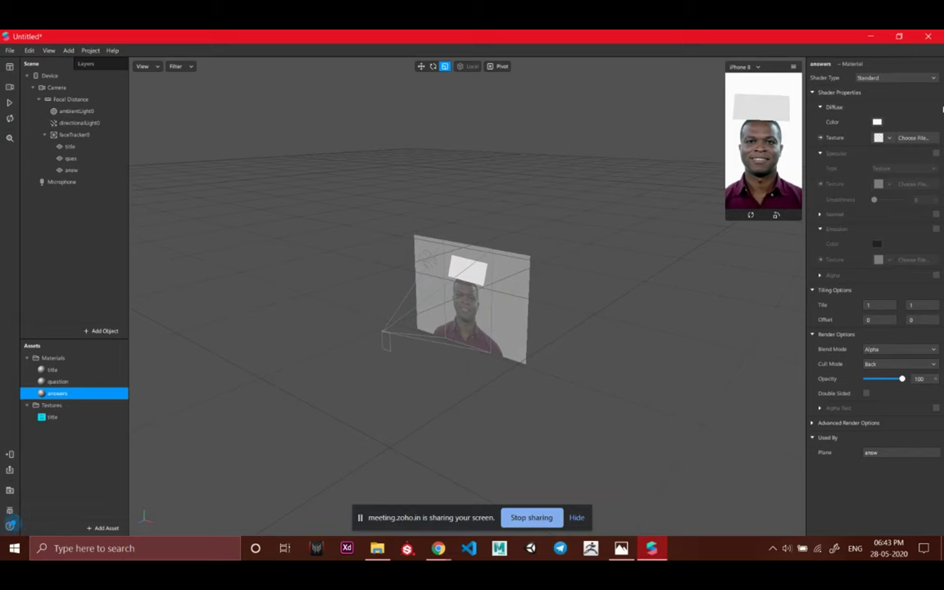
Add an animation sequence asset and name it qn
{"action": "left_click", "coordinate": [109, 531]}
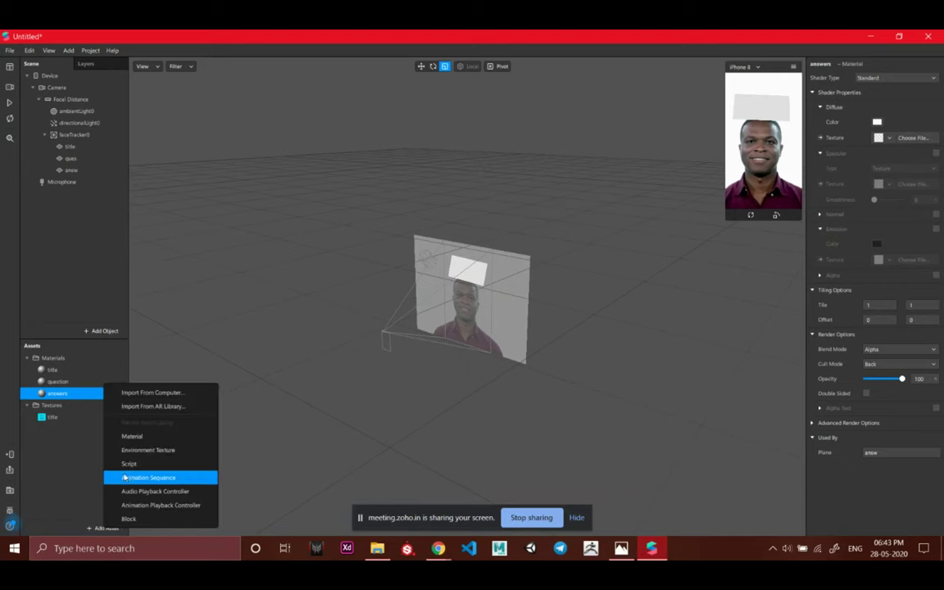
{"action": "left_click", "coordinate": [140, 477]}
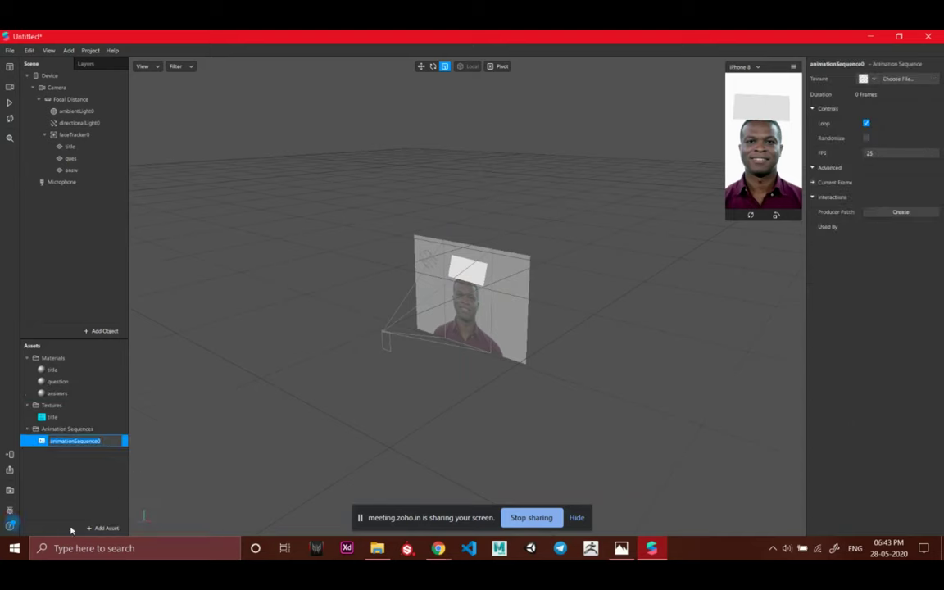
{"action": "type", "text": "qn"}
{"action": "key", "text": "Return"}
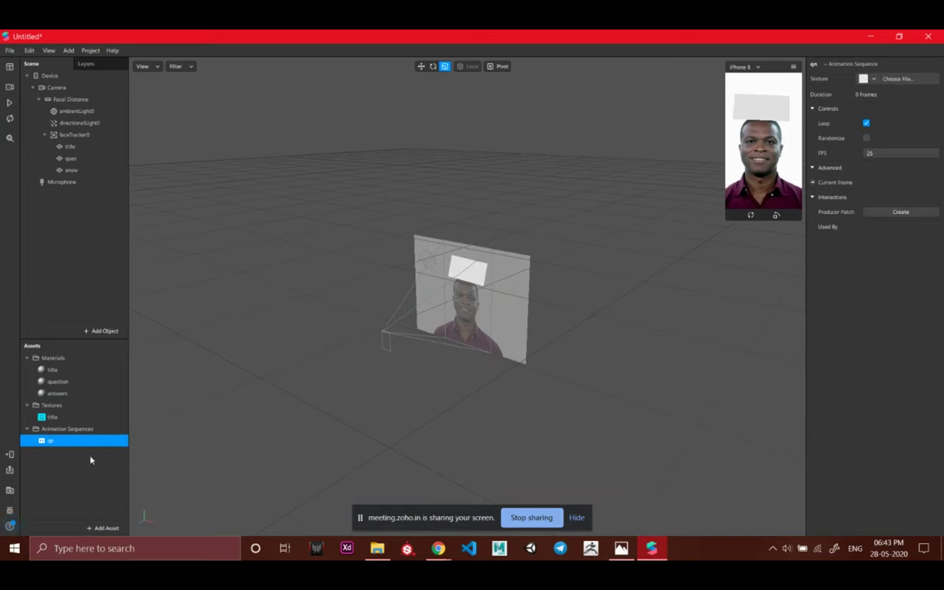
Set the qn sequence's texture to the images 1q, 2q and 3q from the webinar folder's qn subfolder
{"action": "left_click", "coordinate": [897, 79]}
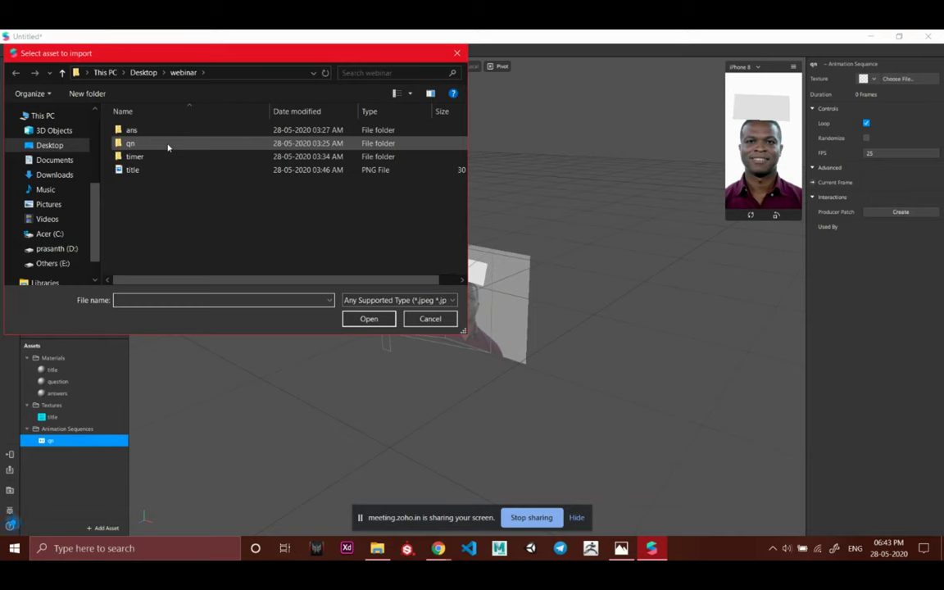
{"action": "double_click", "coordinate": [168, 145]}
{"action": "left_click_drag", "start_coordinate": [331, 212], "coordinate": [148, 131]}
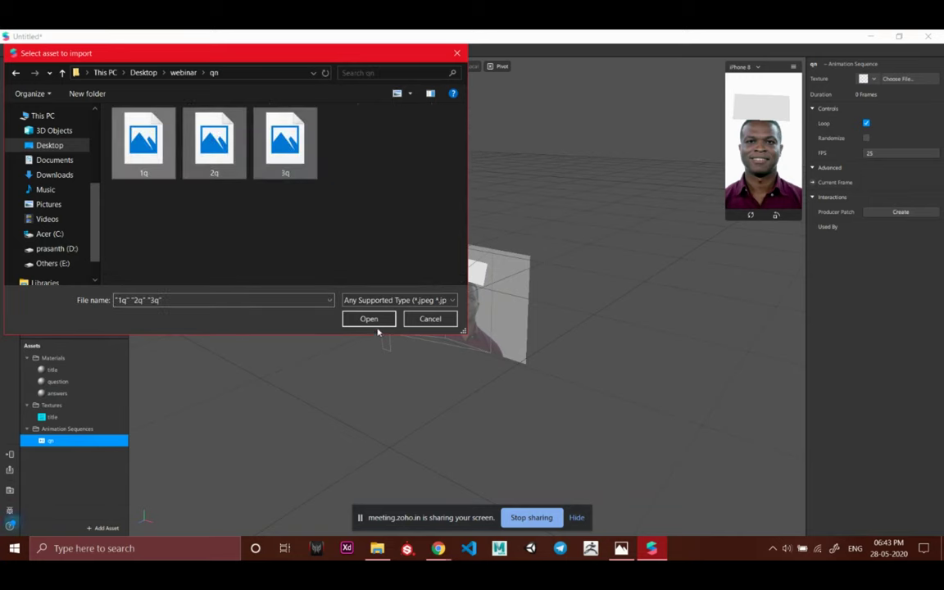
{"action": "left_click", "coordinate": [368, 319]}
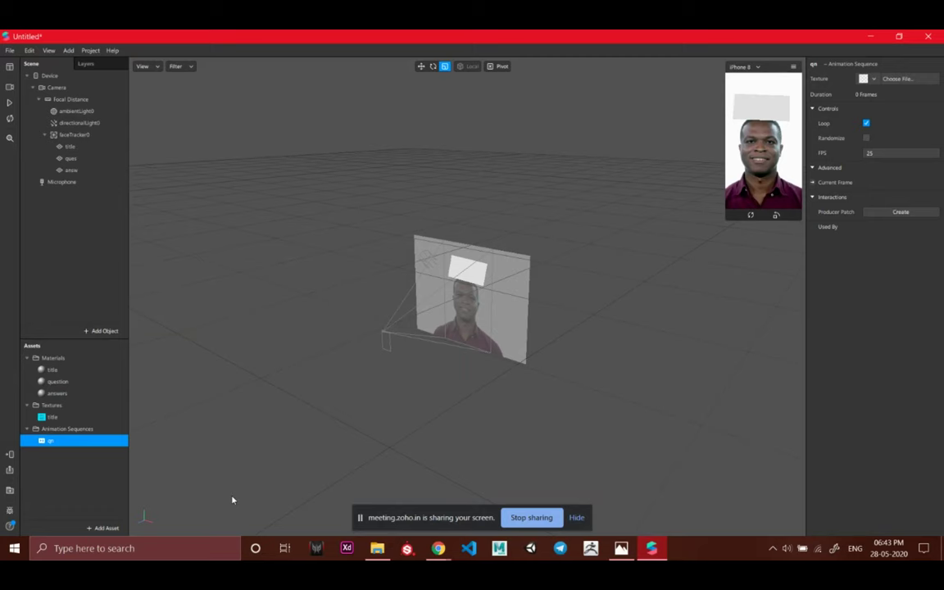
{"action": "left_click", "coordinate": [62, 429]}
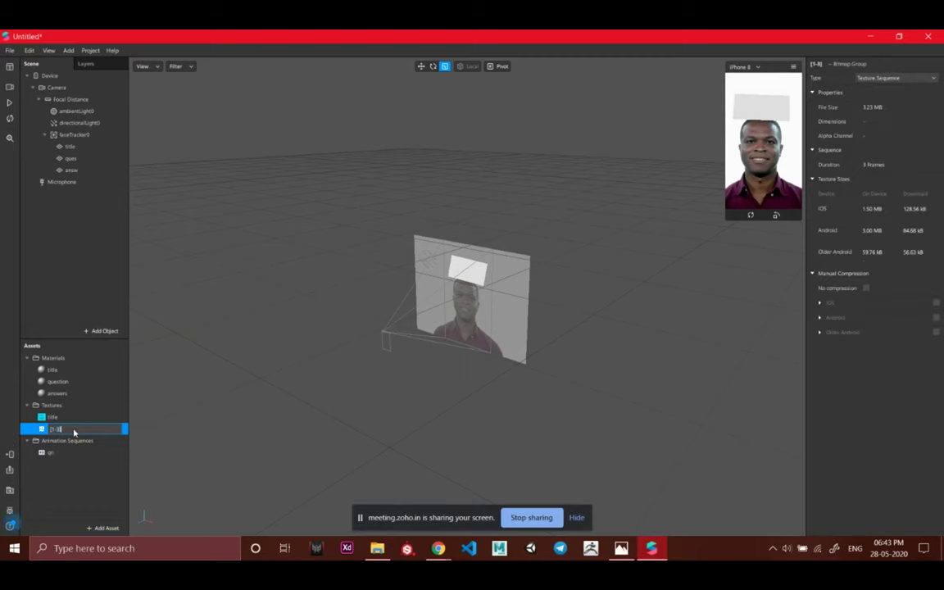
{"action": "key", "text": "Return"}
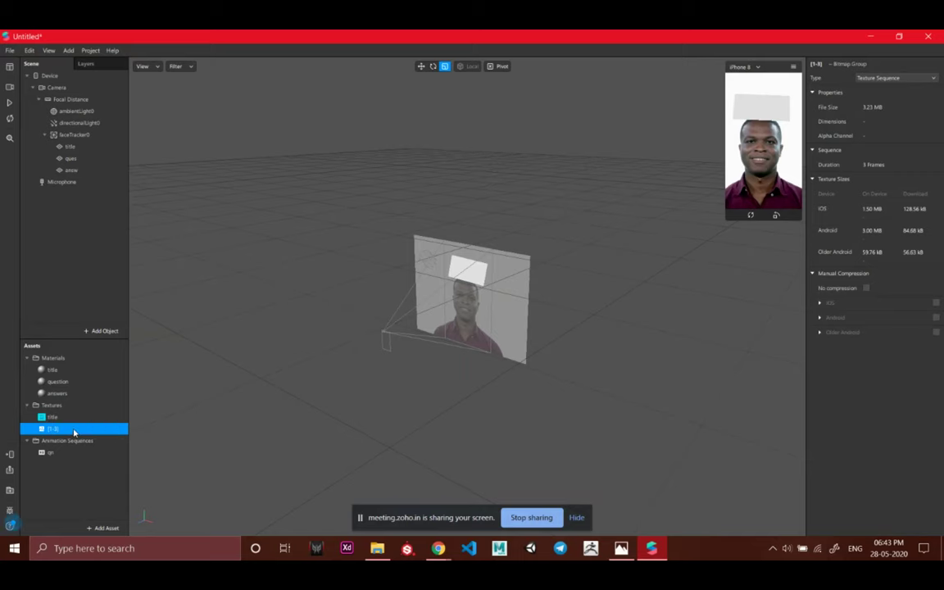
Add a second animation sequence and set its texture to images 1a, 2a and 3a from the webinar folder's ans subfolder
{"action": "left_click", "coordinate": [117, 528]}
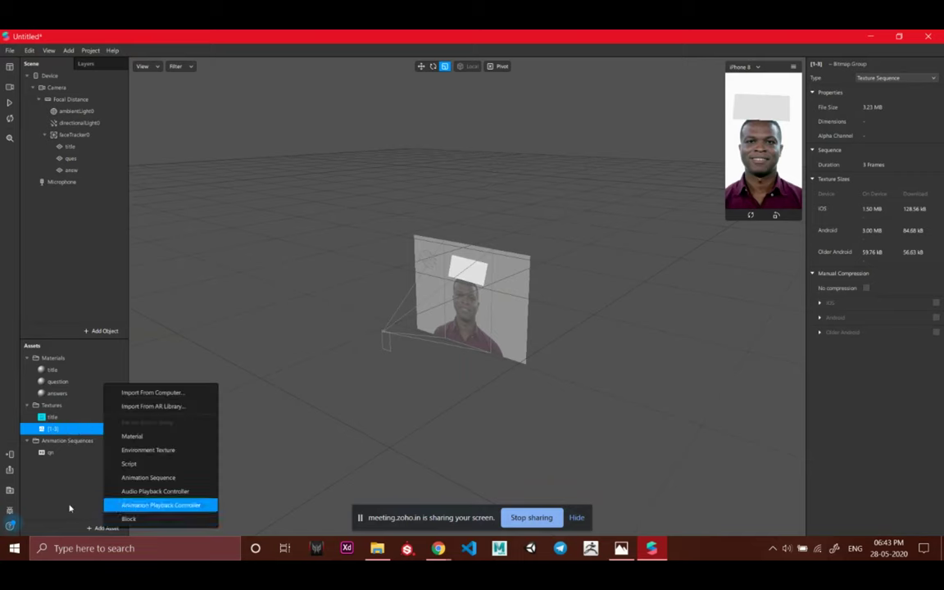
{"action": "left_click", "coordinate": [70, 508]}
{"action": "left_click", "coordinate": [107, 528]}
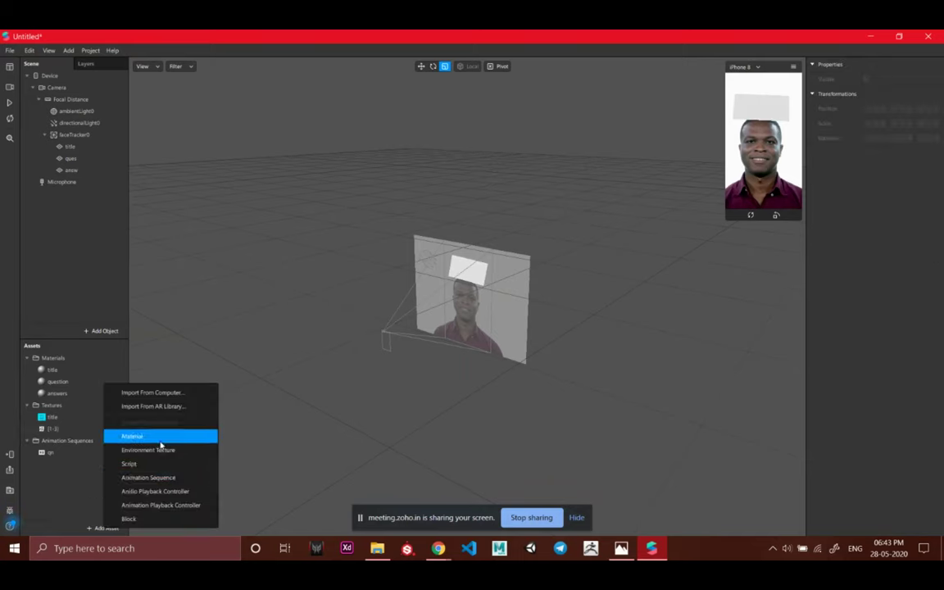
{"action": "left_click", "coordinate": [165, 478]}
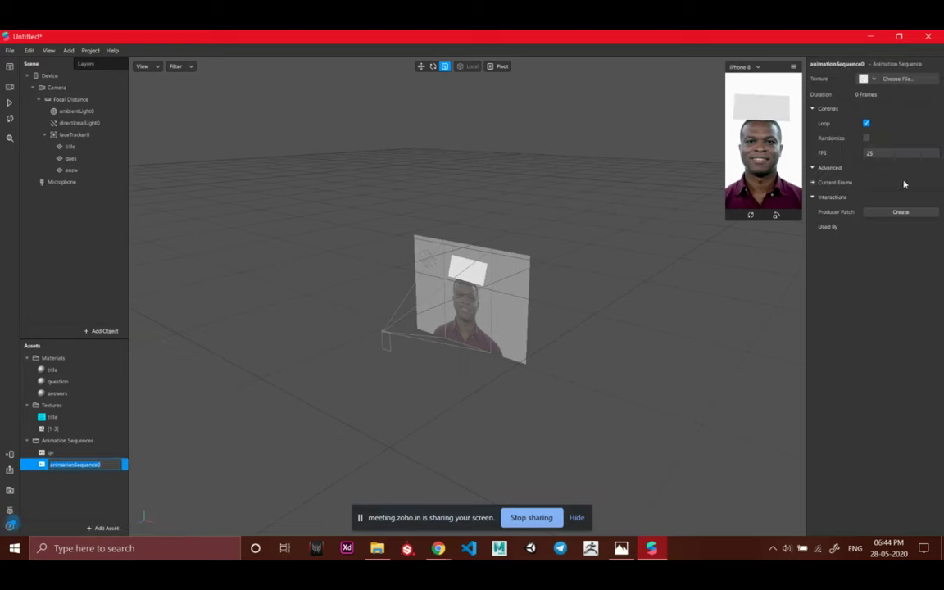
{"action": "left_click", "coordinate": [897, 80]}
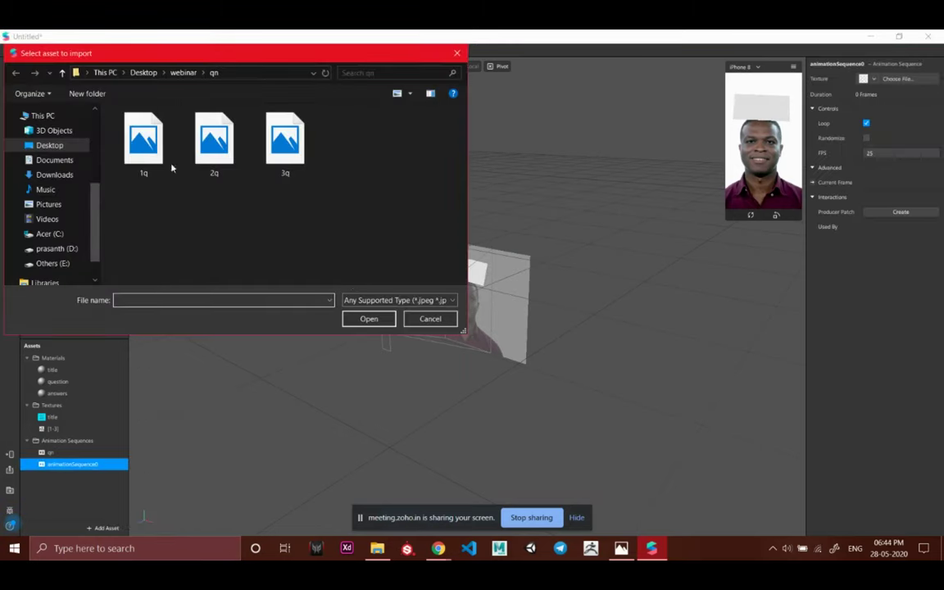
{"action": "left_click", "coordinate": [184, 72]}
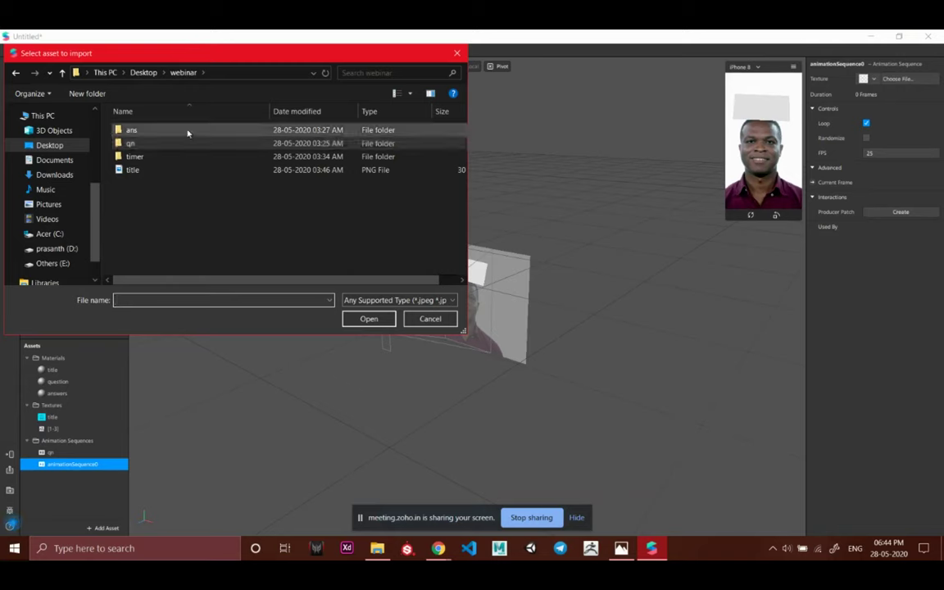
{"action": "double_click", "coordinate": [185, 130]}
{"action": "left_click_drag", "start_coordinate": [325, 206], "coordinate": [156, 115]}
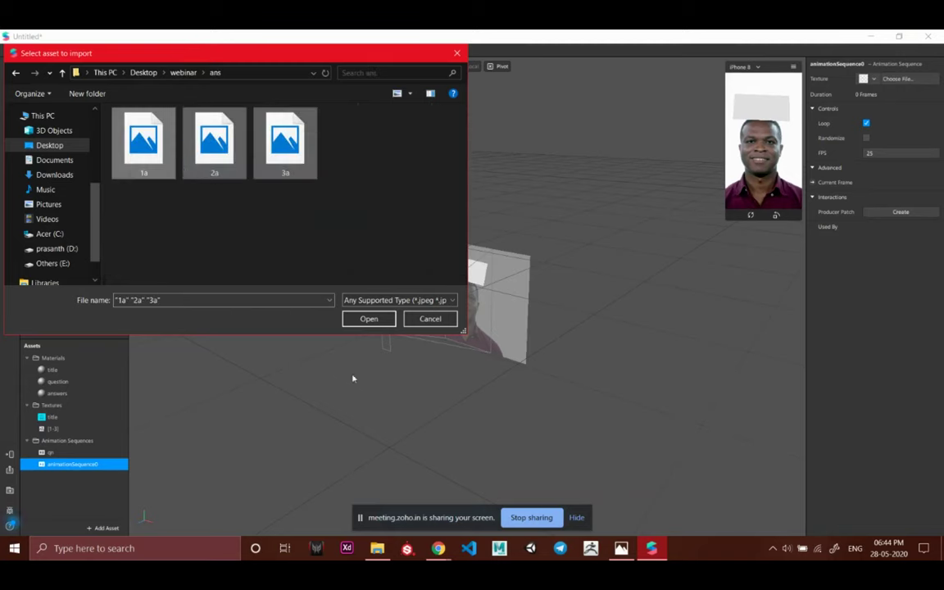
{"action": "left_click", "coordinate": [369, 319]}
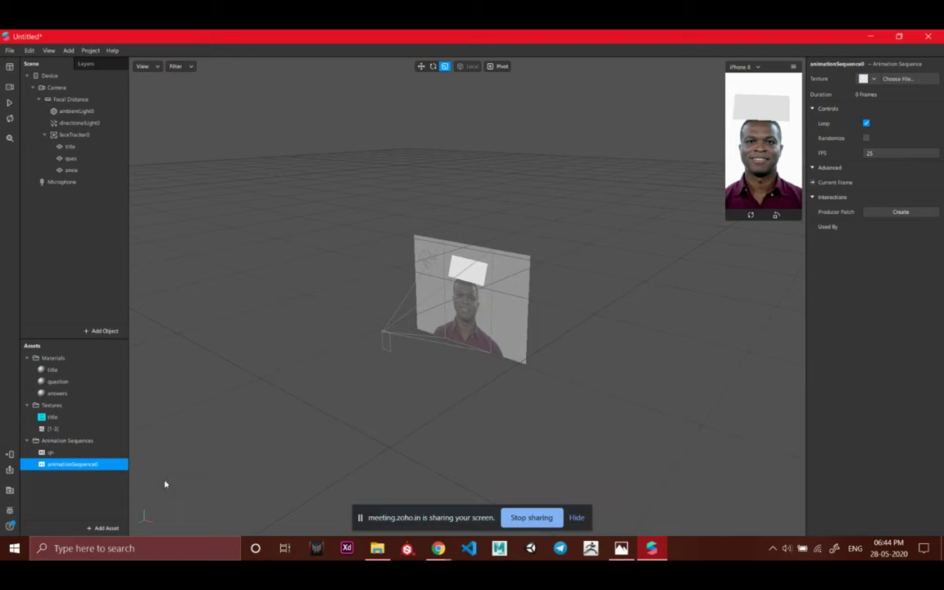
Rename the second animation sequence as ans
{"action": "double_click", "coordinate": [74, 476]}
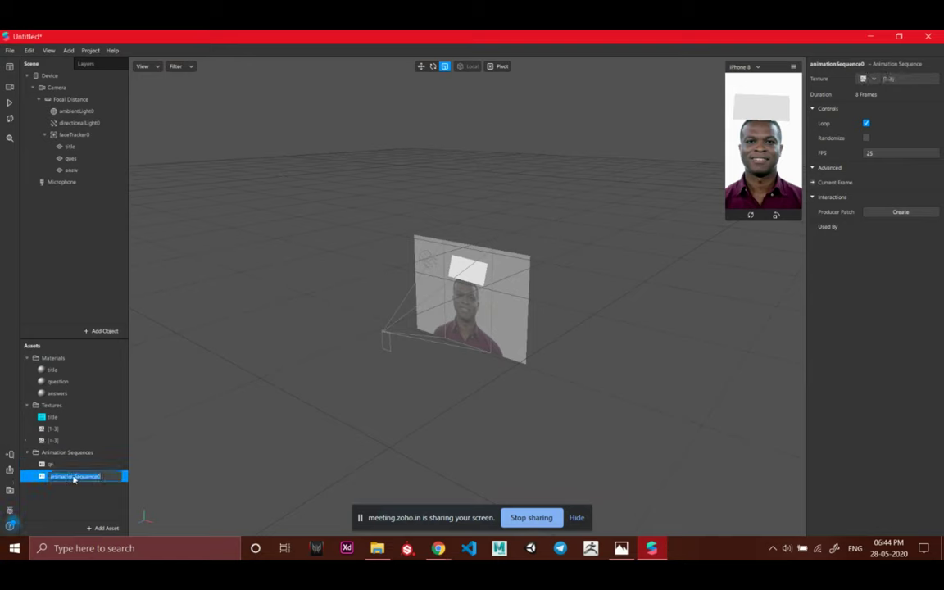
{"action": "type", "text": "ans"}
{"action": "key", "text": "Return"}
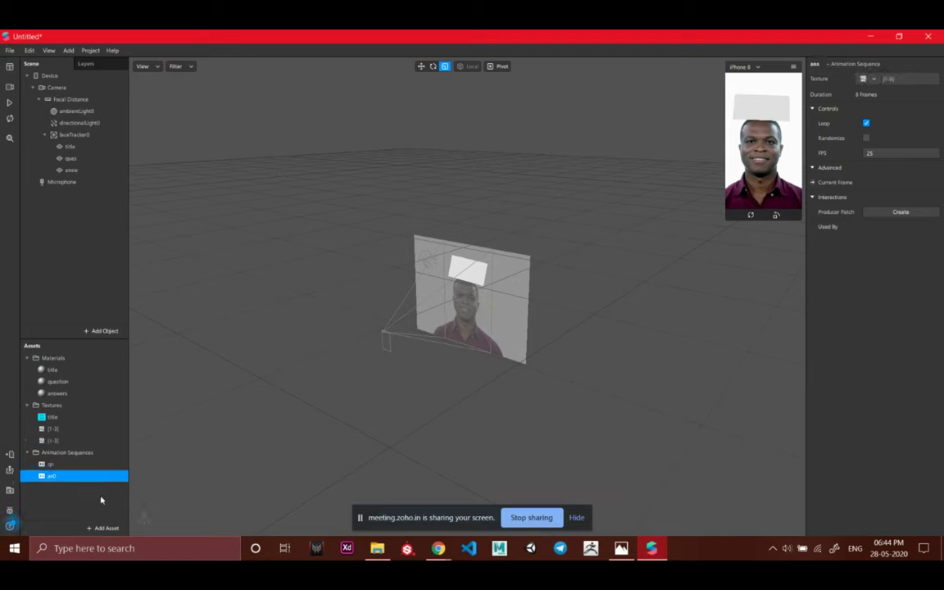
Rename the answer image texture group as a and the question image texture group as q
{"action": "double_click", "coordinate": [47, 440]}
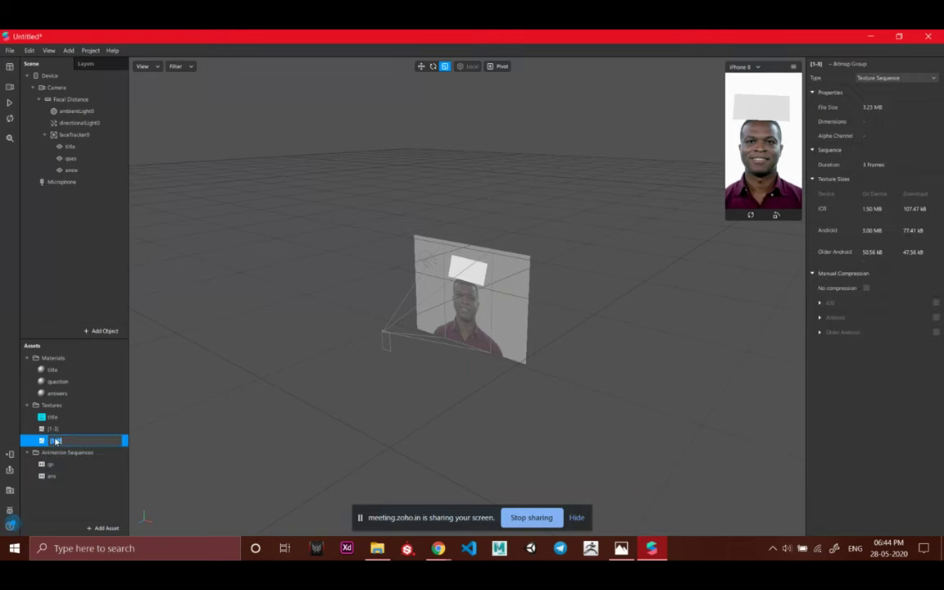
{"action": "type", "text": "a"}
{"action": "double_click", "coordinate": [56, 429]}
{"action": "type", "text": "q"}
{"action": "key", "text": "Return"}
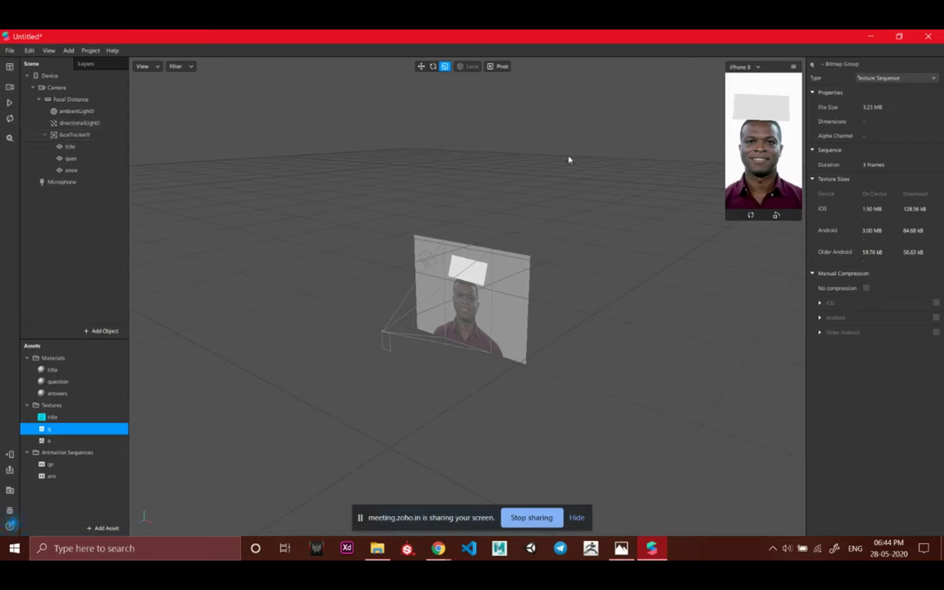
Set the question material's diffuse texture to the qn animation sequence
{"action": "left_click", "coordinate": [72, 158]}
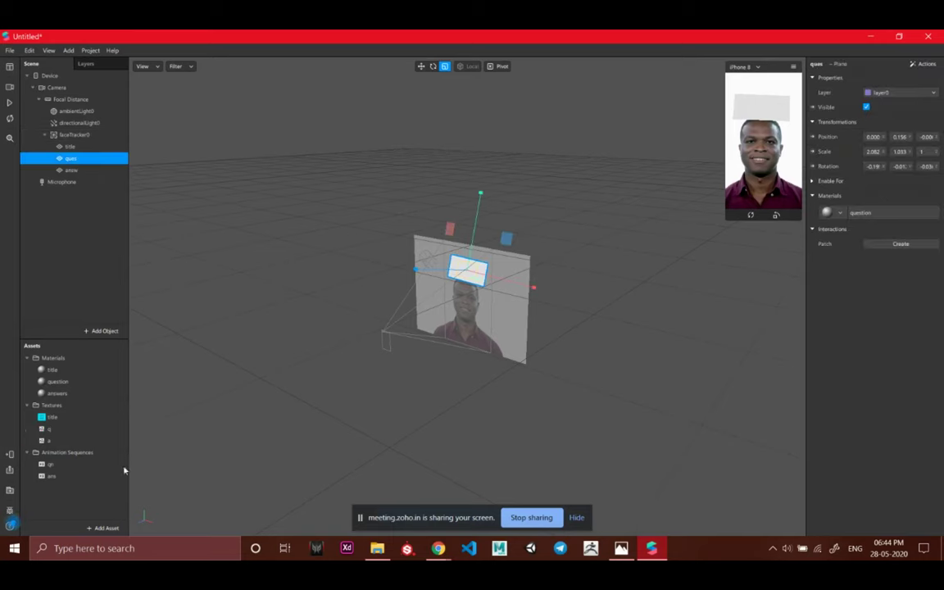
{"action": "left_click", "coordinate": [92, 382]}
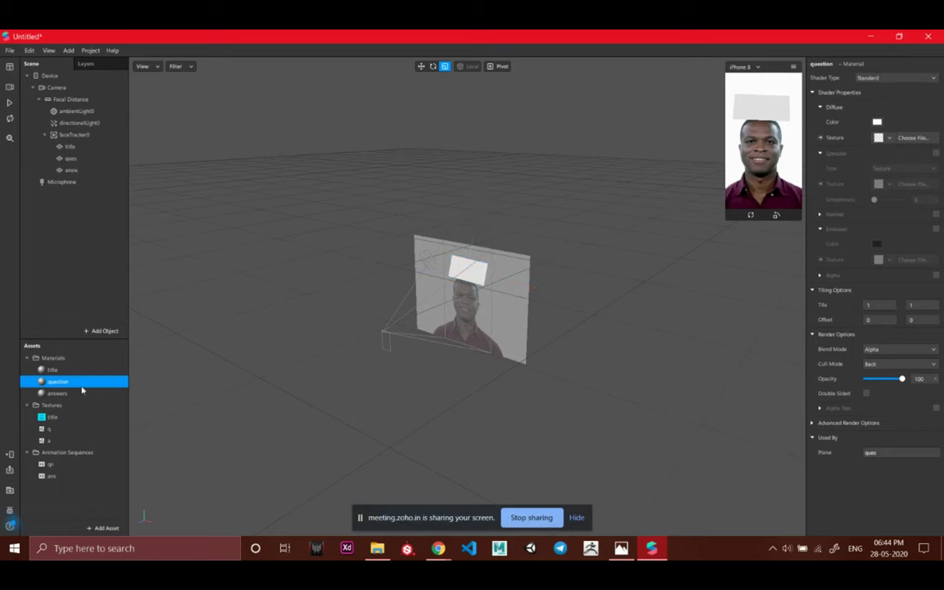
{"action": "left_click", "coordinate": [885, 141]}
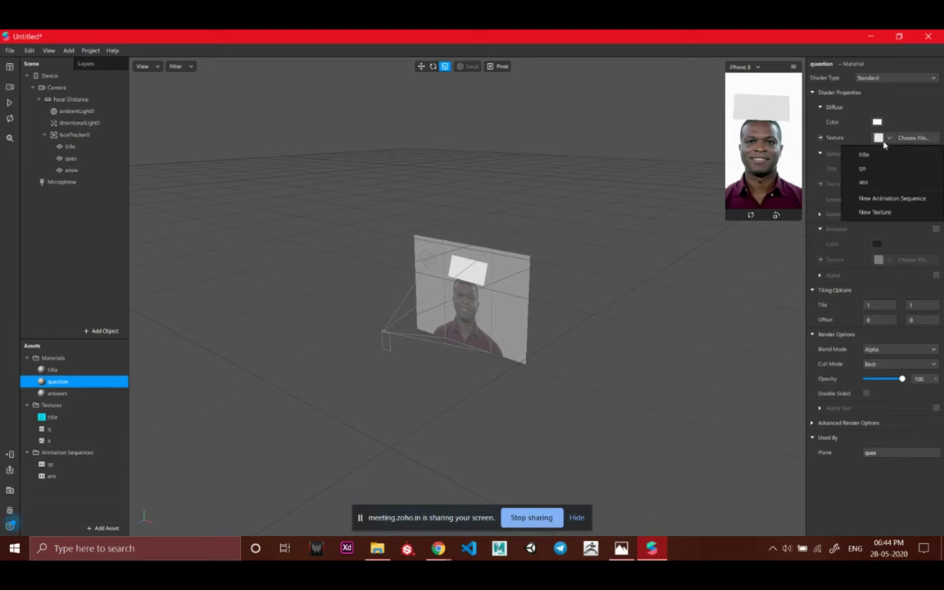
{"action": "left_click", "coordinate": [892, 170]}
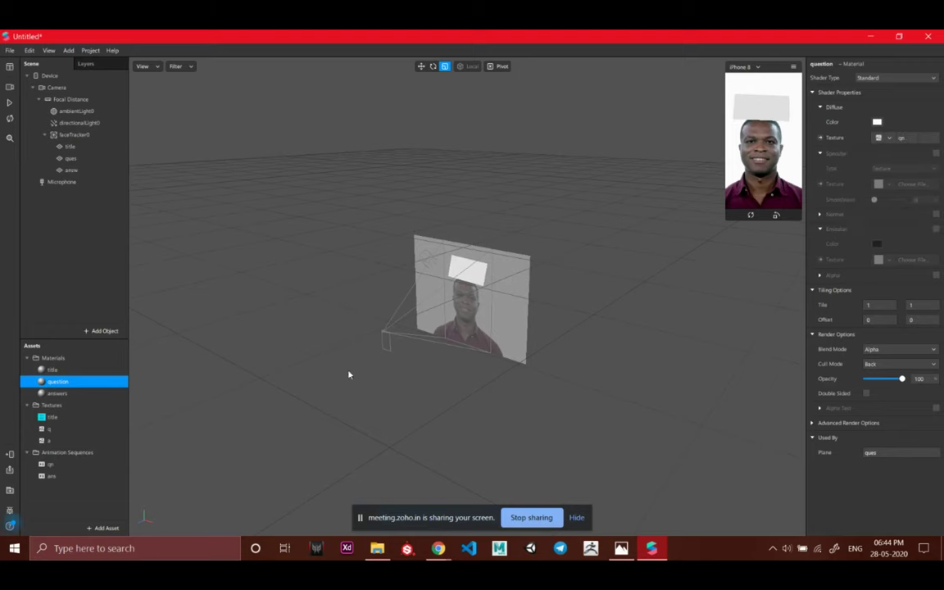
Set the answers material's diffuse texture to the ans animation sequence
{"action": "left_click", "coordinate": [95, 394]}
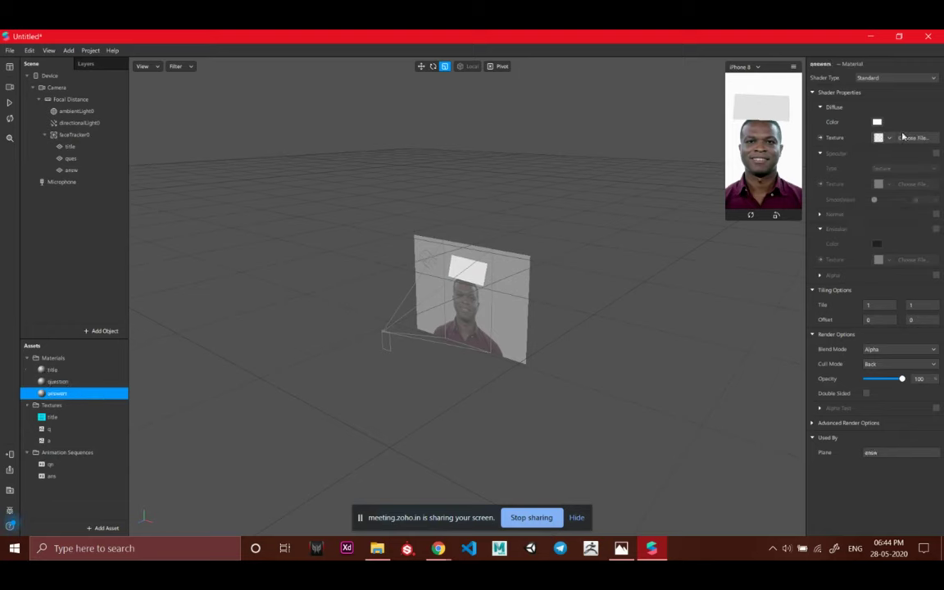
{"action": "left_click", "coordinate": [888, 138]}
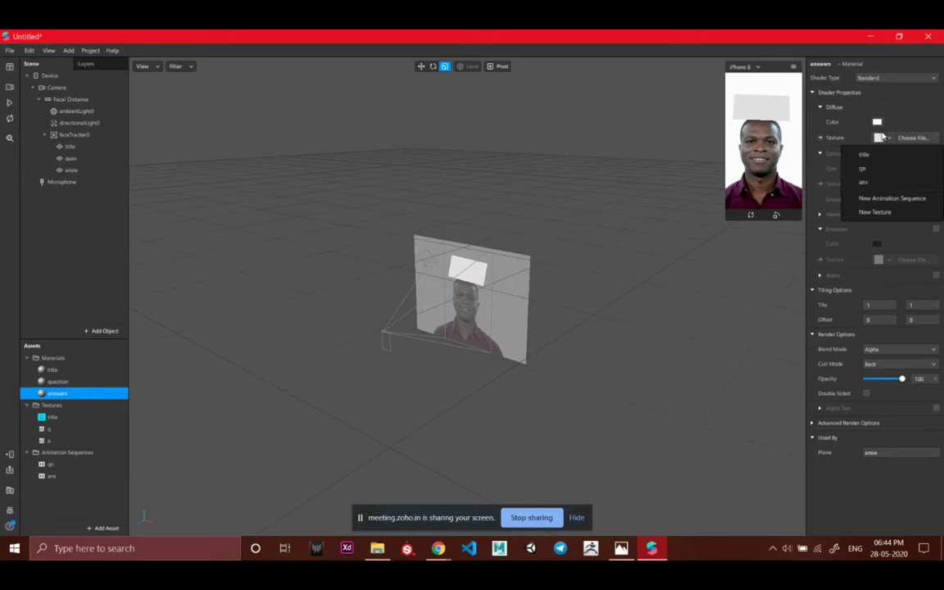
{"action": "left_click", "coordinate": [884, 184]}
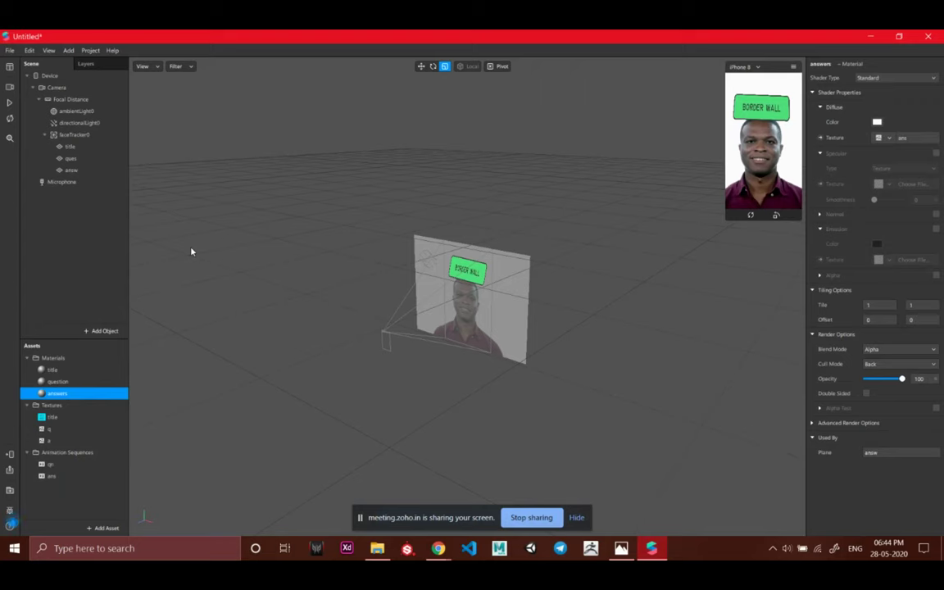
Add a fourth plane under faceTracker0
{"action": "left_click", "coordinate": [99, 136]}
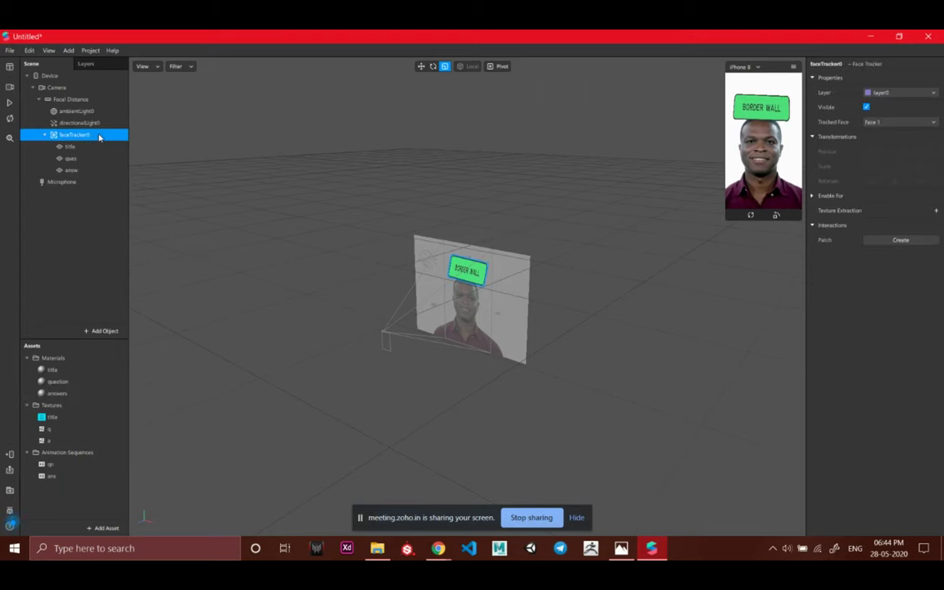
{"action": "right_click", "coordinate": [100, 136]}
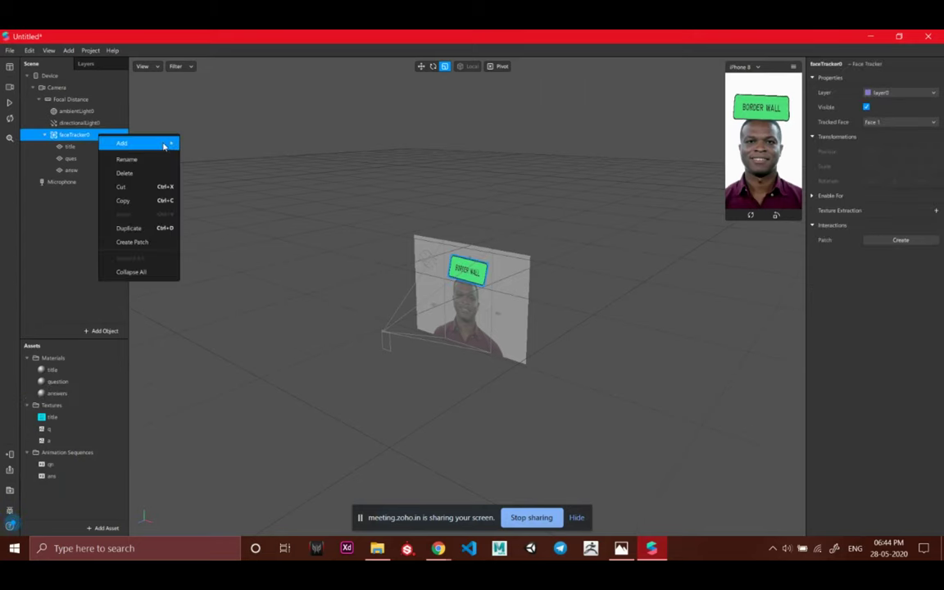
{"action": "mouse_move", "coordinate": [164, 146]}
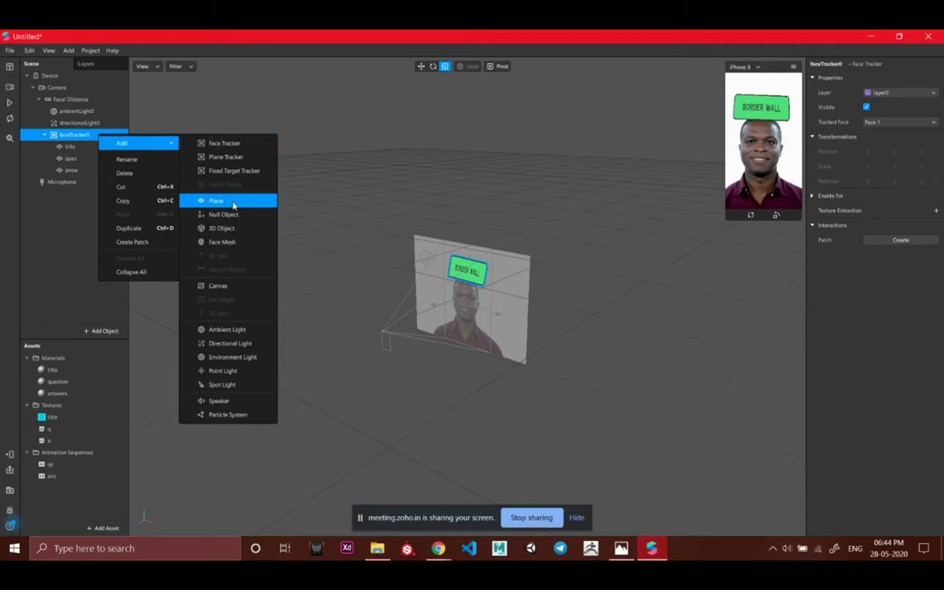
{"action": "left_click", "coordinate": [217, 201]}
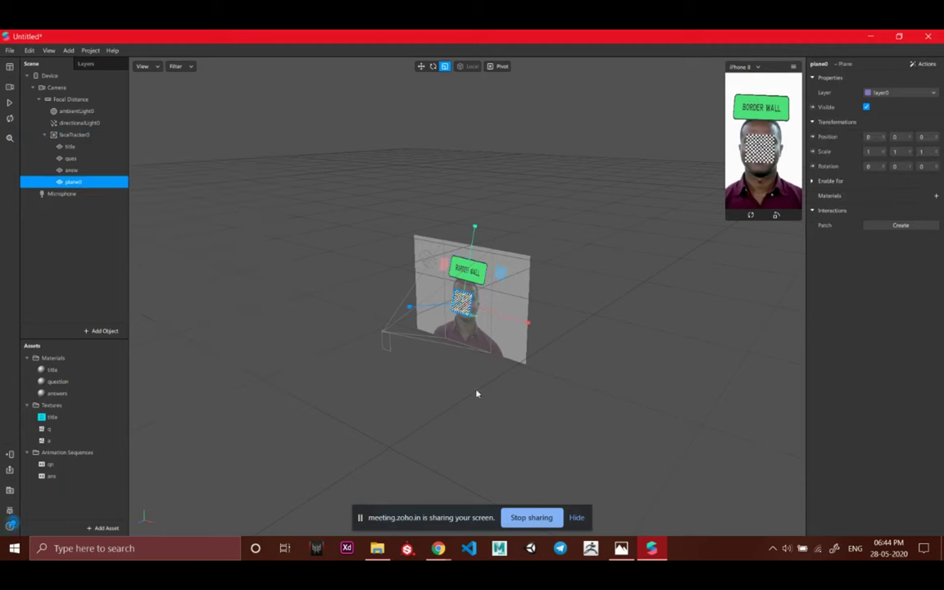
Scale the new plane to about 0.454 in X and Y and raise it to about 0.087, just below the answer sign
{"action": "key", "text": "w"}
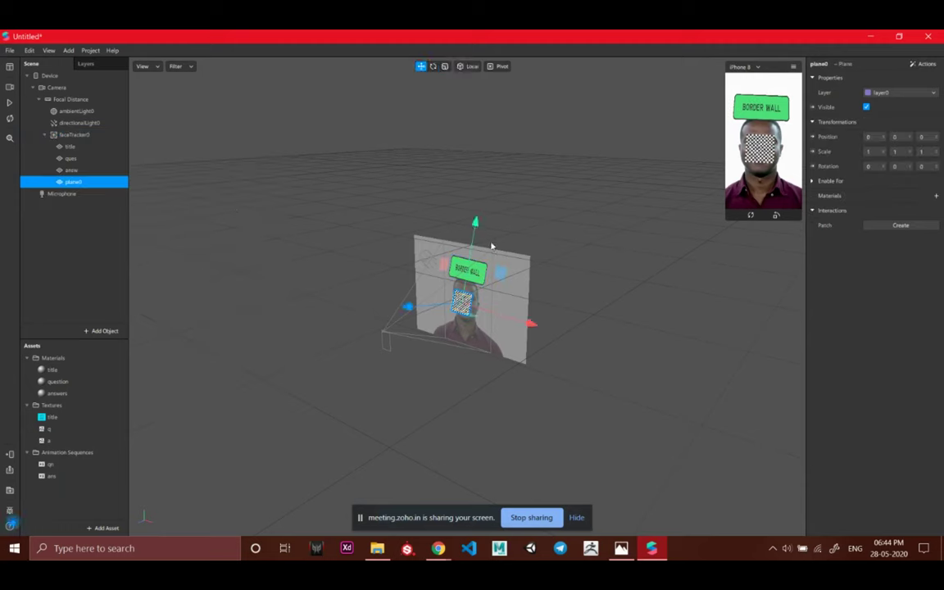
{"action": "left_click_drag", "start_coordinate": [476, 219], "coordinate": [486, 203]}
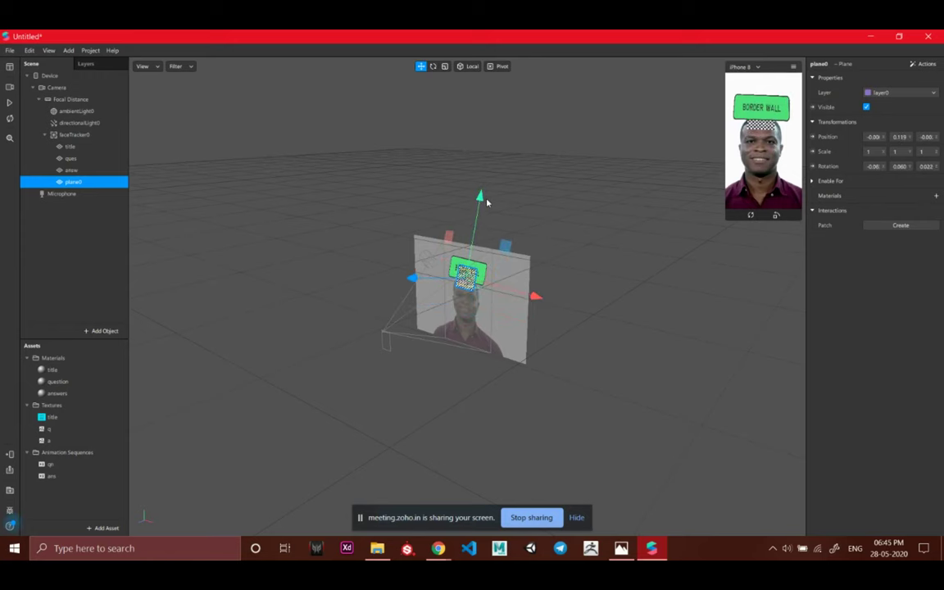
{"action": "key", "text": "r"}
{"action": "left_click_drag", "start_coordinate": [505, 252], "coordinate": [485, 261]}
{"action": "key", "text": "w"}
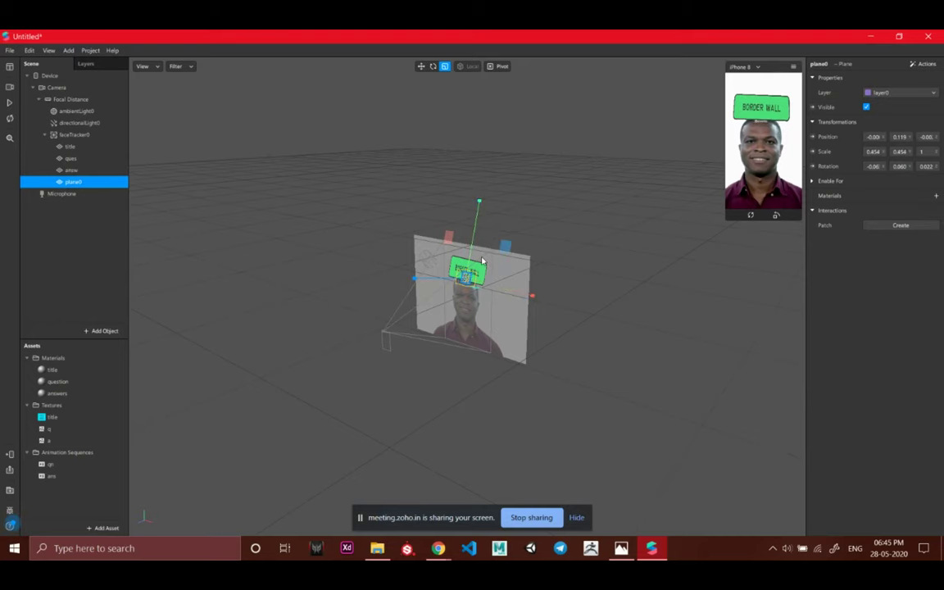
{"action": "left_click_drag", "start_coordinate": [480, 214], "coordinate": [478, 221]}
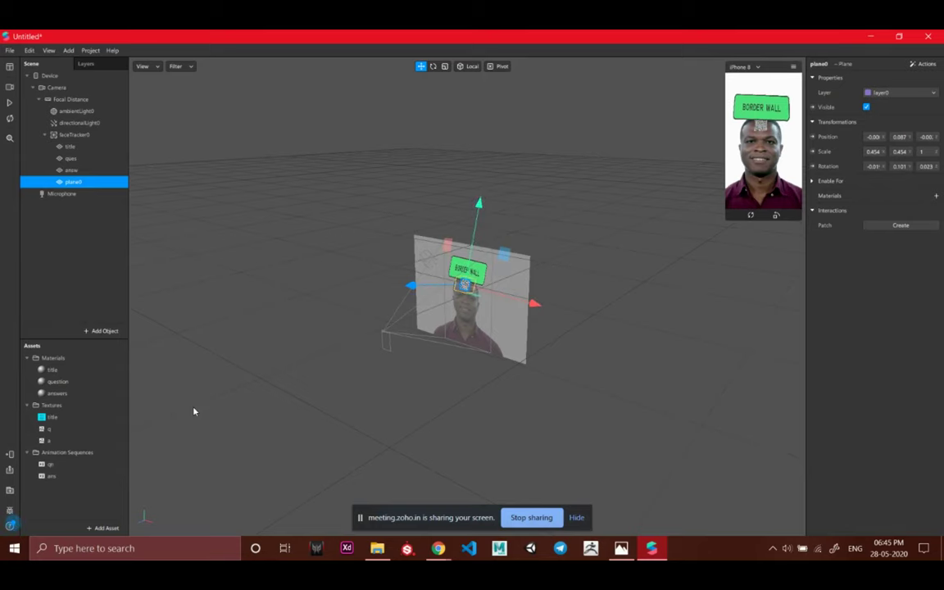
Look through the images in the webinar folder's timer subfolder
{"action": "left_click", "coordinate": [377, 548]}
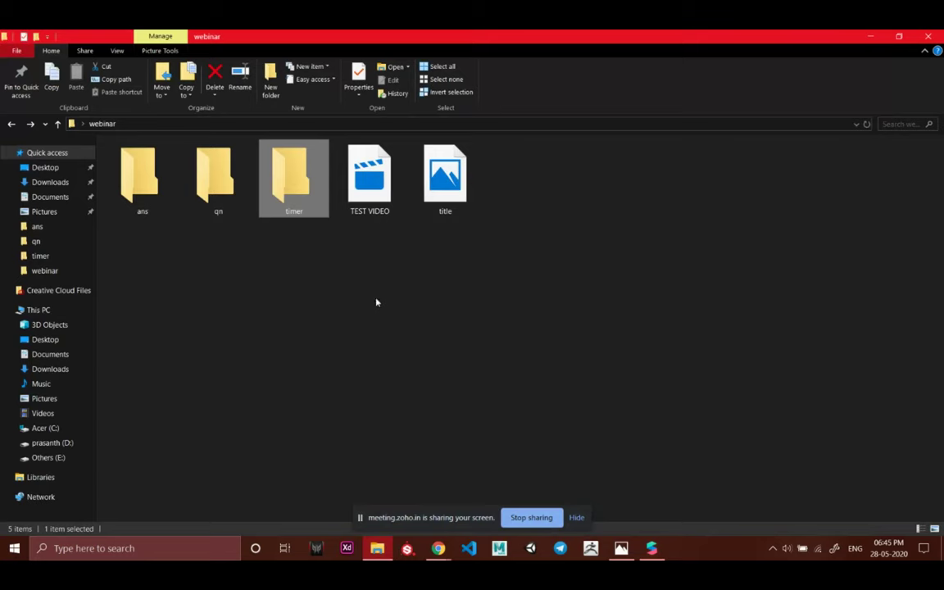
{"action": "double_click", "coordinate": [313, 188]}
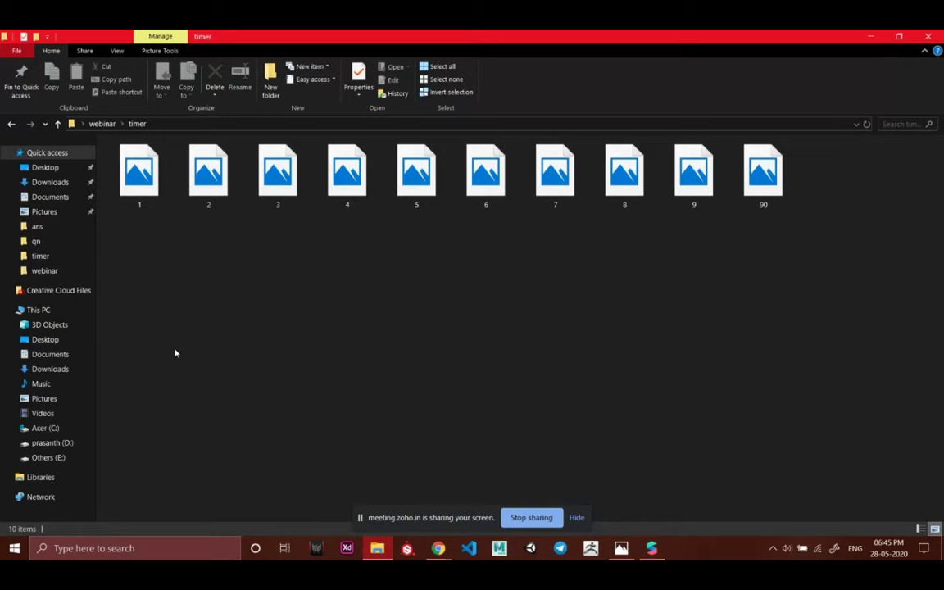
{"action": "left_click", "coordinate": [870, 36]}
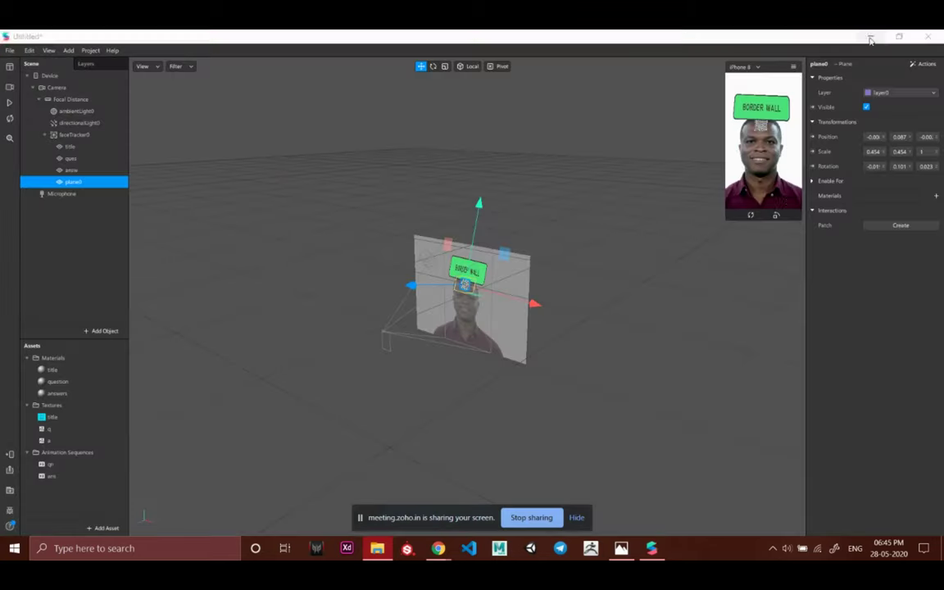
Add a third animation sequence named tim
{"action": "left_click", "coordinate": [106, 527]}
{"action": "left_click", "coordinate": [148, 477]}
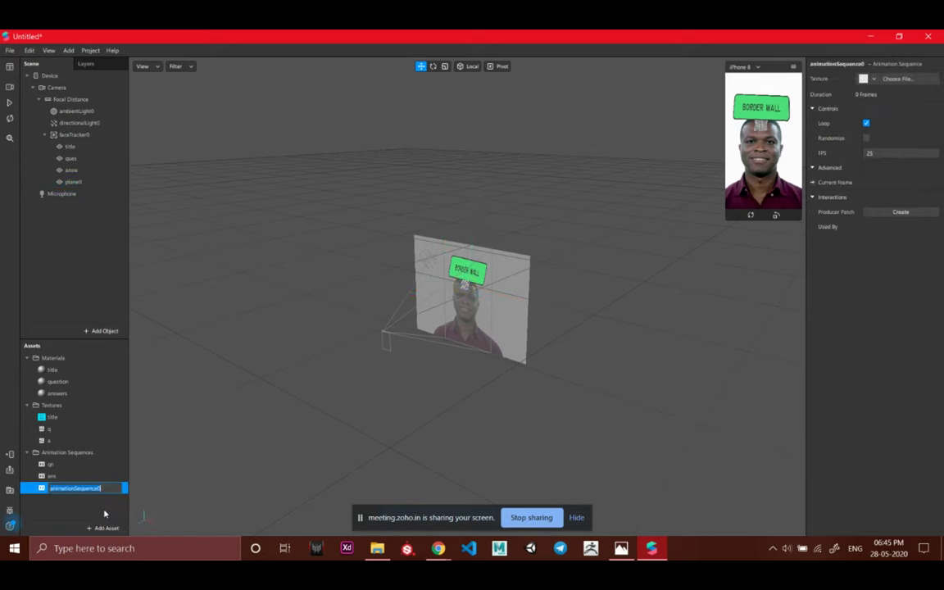
{"action": "type", "text": "tim"}
{"action": "key", "text": "Return"}
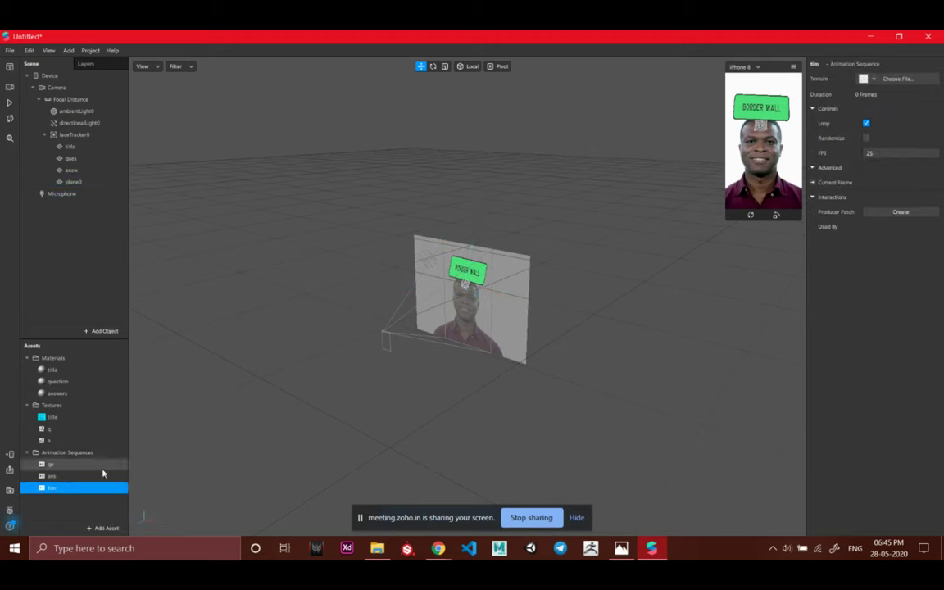
Set the tim sequence's texture to all the images in the webinar folder's timer subfolder
{"action": "left_click", "coordinate": [899, 78]}
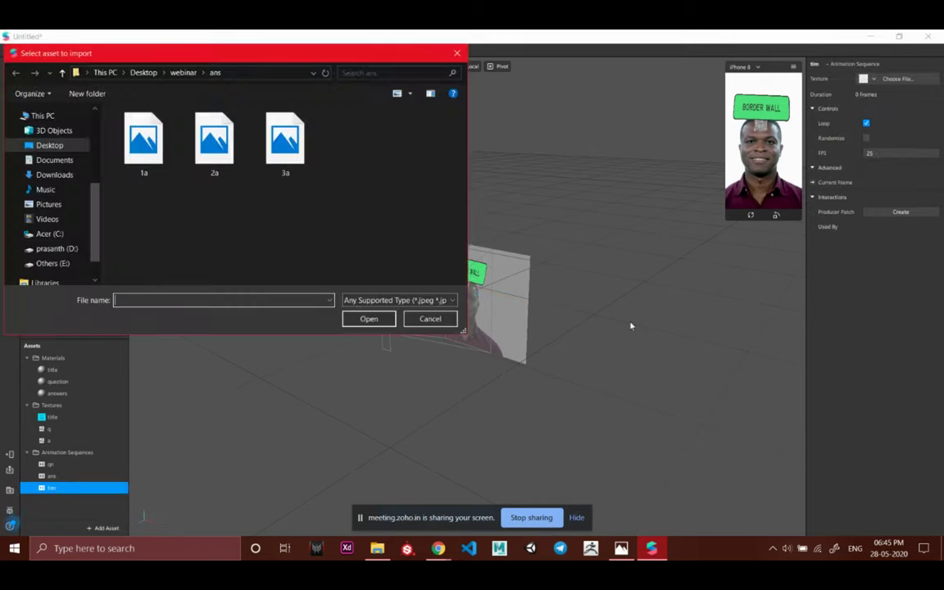
{"action": "left_click", "coordinate": [183, 73]}
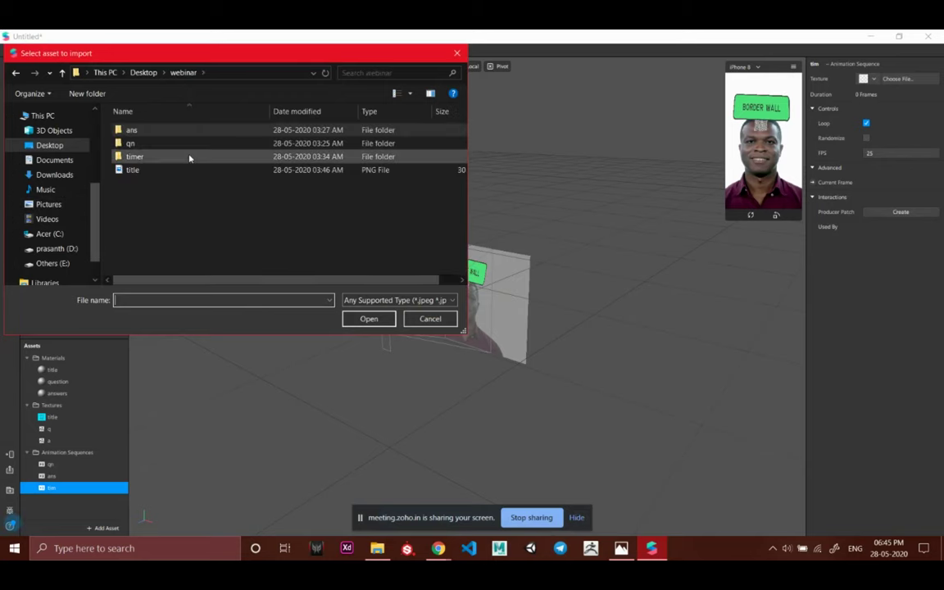
{"action": "double_click", "coordinate": [188, 157]}
{"action": "left_click_drag", "start_coordinate": [430, 262], "coordinate": [144, 125]}
{"action": "left_click", "coordinate": [369, 319]}
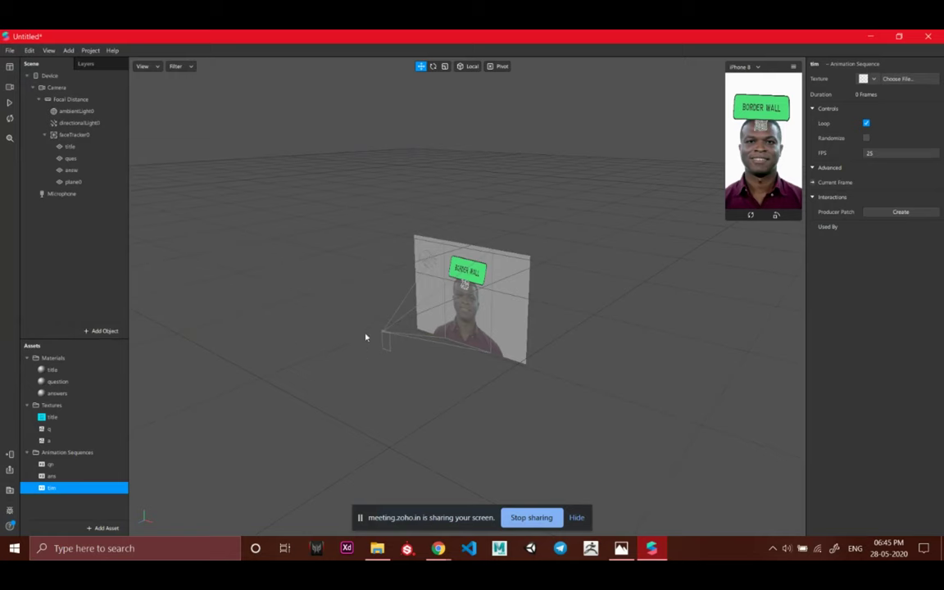
Rename the new plane under faceTracker0 as timer
{"action": "left_click", "coordinate": [73, 182]}
{"action": "double_click", "coordinate": [80, 182]}
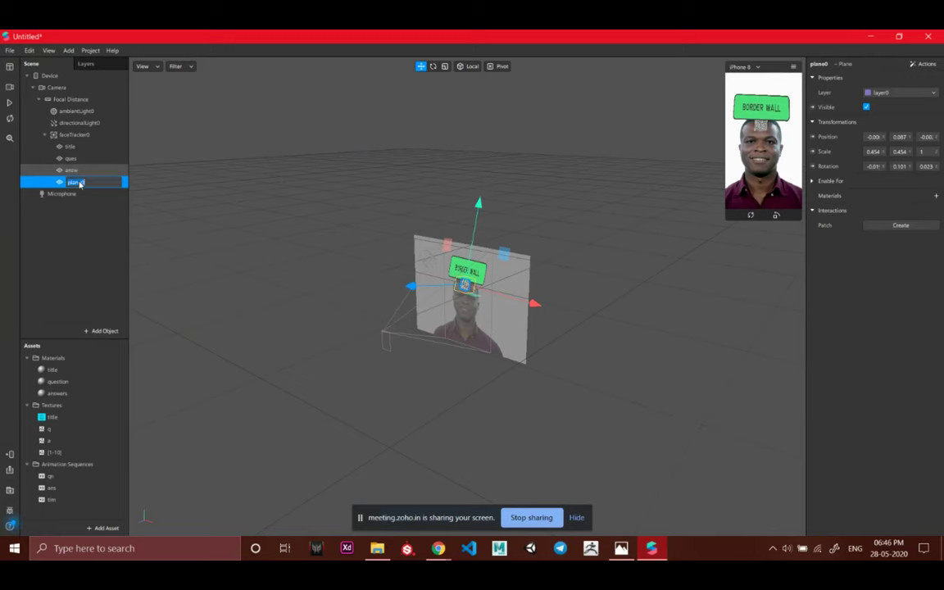
{"action": "type", "text": "timer"}
{"action": "key", "text": "Return"}
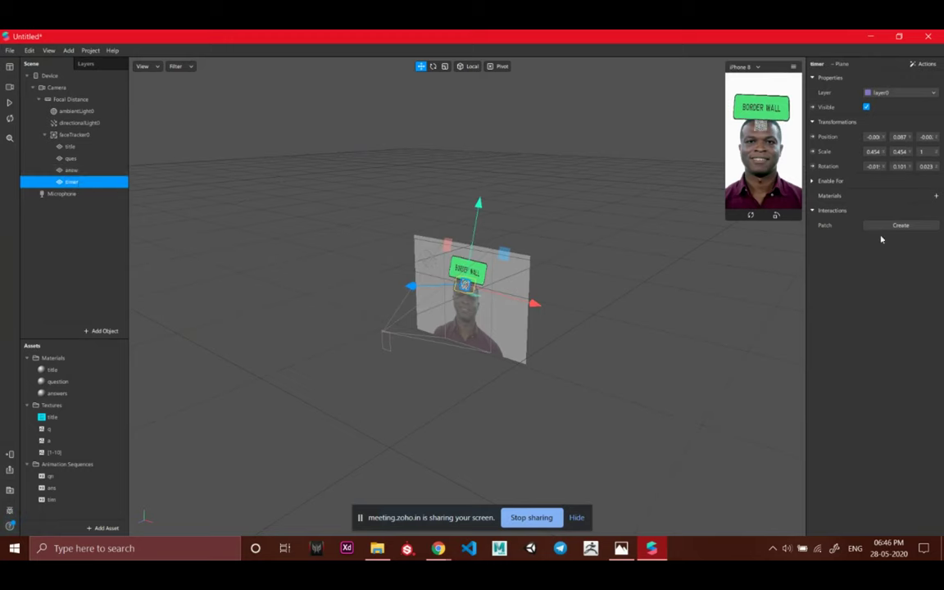
Give the timer plane a new material named time, with the tim animation sequence as its diffuse texture
{"action": "left_click", "coordinate": [936, 196]}
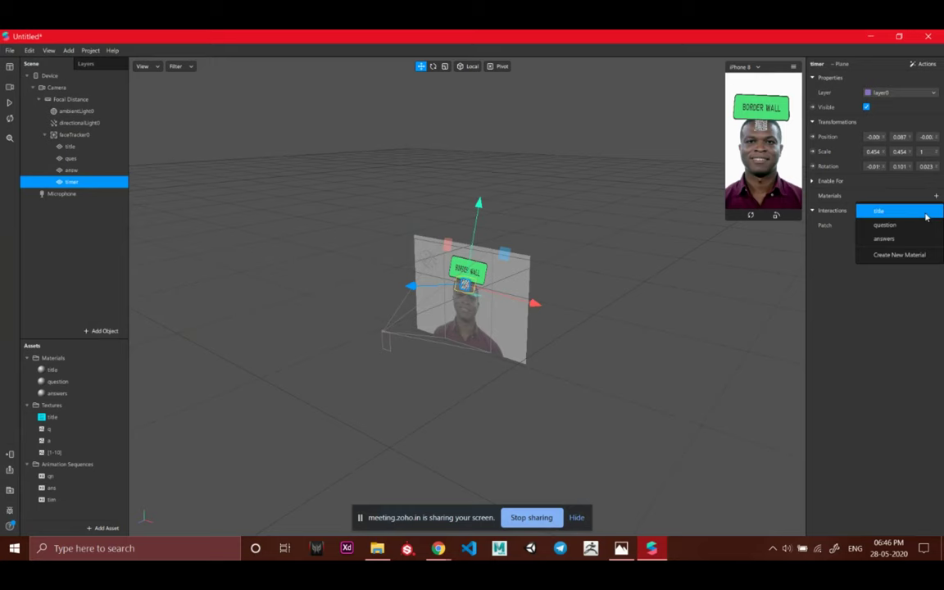
{"action": "left_click", "coordinate": [893, 255]}
{"action": "double_click", "coordinate": [71, 405]}
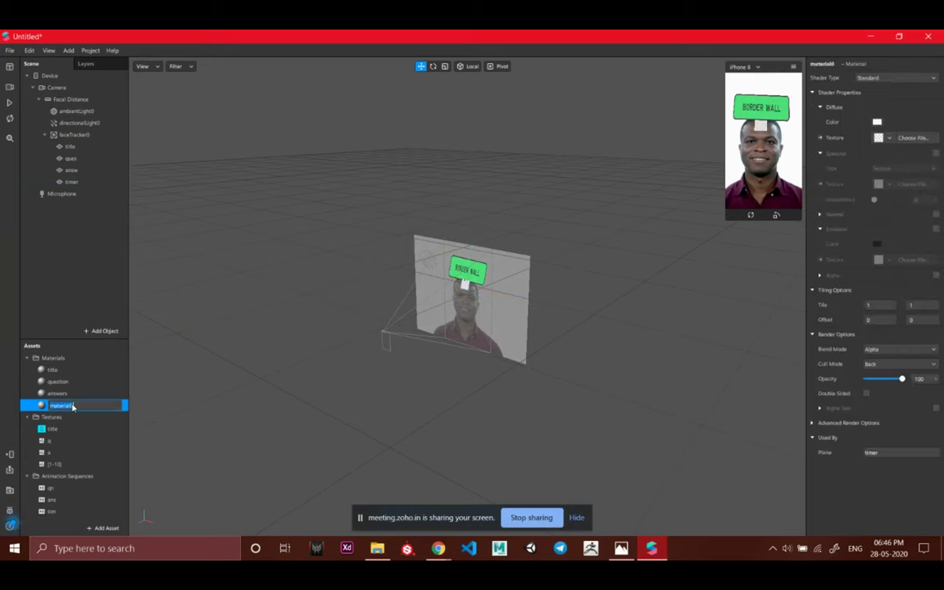
{"action": "type", "text": "timer"}
{"action": "key", "text": "Return"}
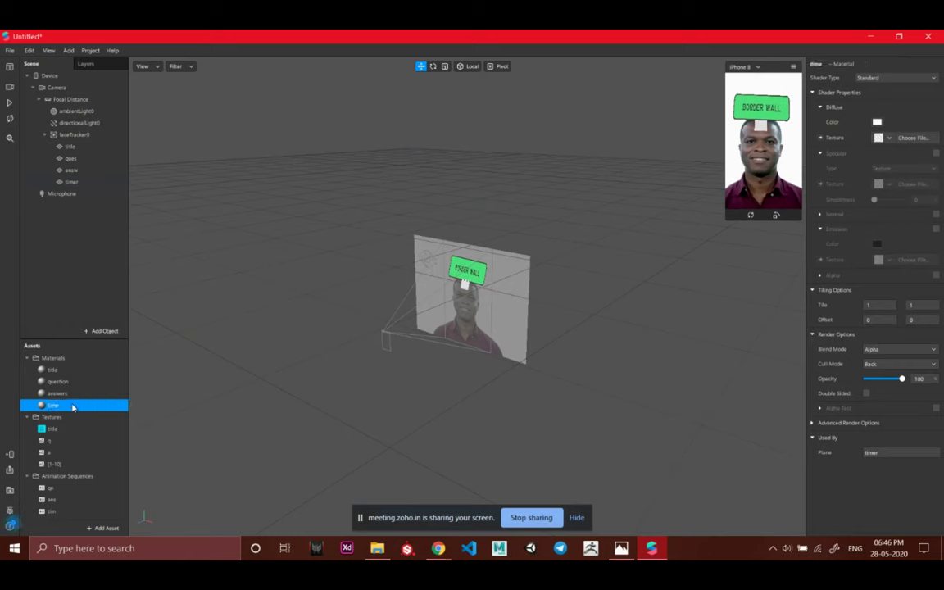
{"action": "left_click", "coordinate": [889, 138]}
{"action": "left_click", "coordinate": [878, 196]}
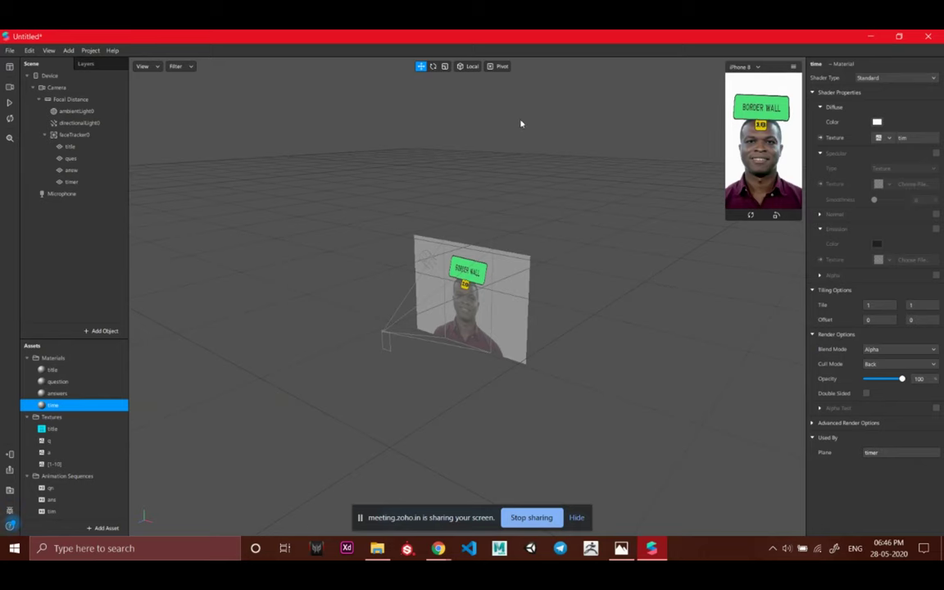
Show the Patch Editor, add a Camera patch to it and enlarge the editor area
{"action": "left_click", "coordinate": [49, 50]}
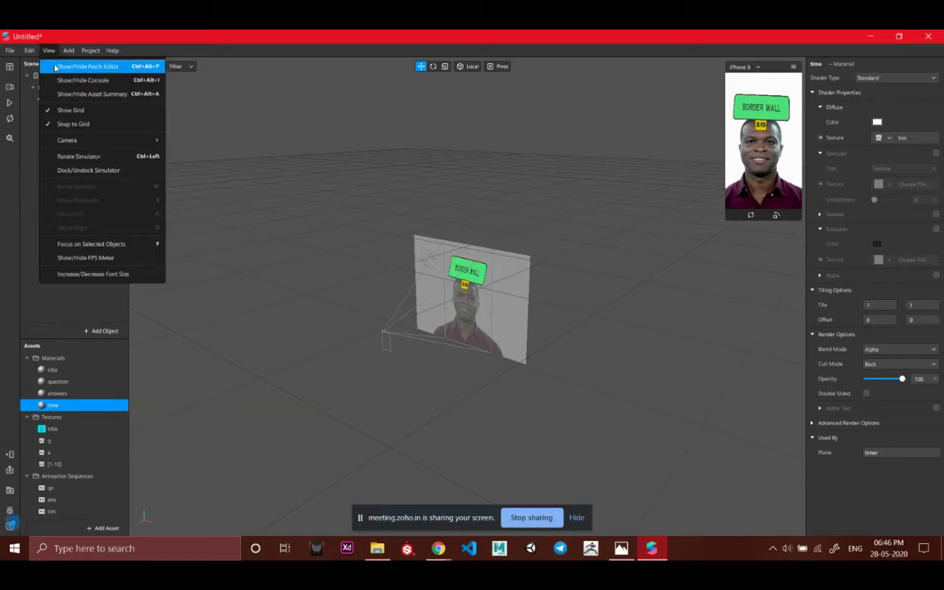
{"action": "left_click", "coordinate": [74, 67]}
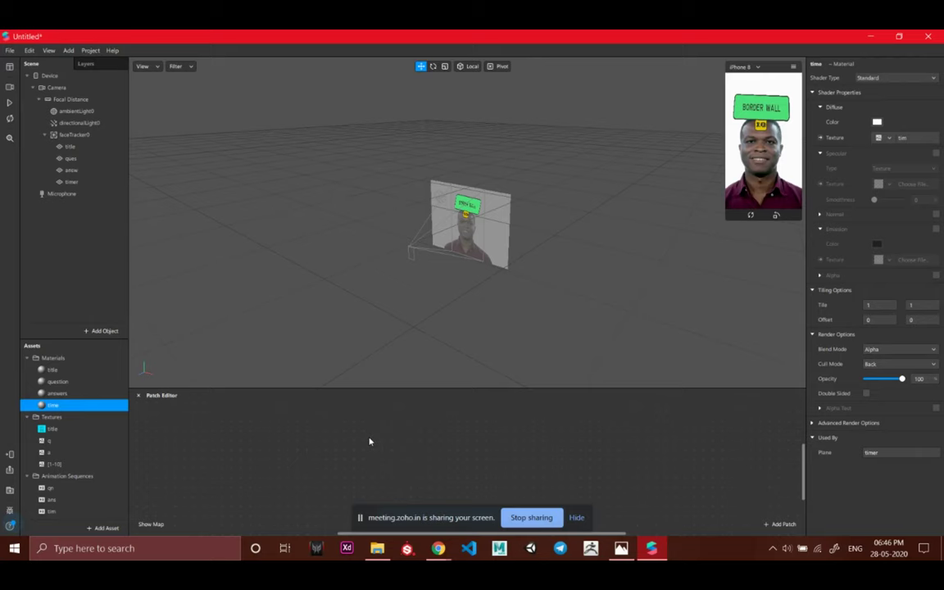
{"action": "left_click_drag", "start_coordinate": [56, 87], "coordinate": [200, 383]}
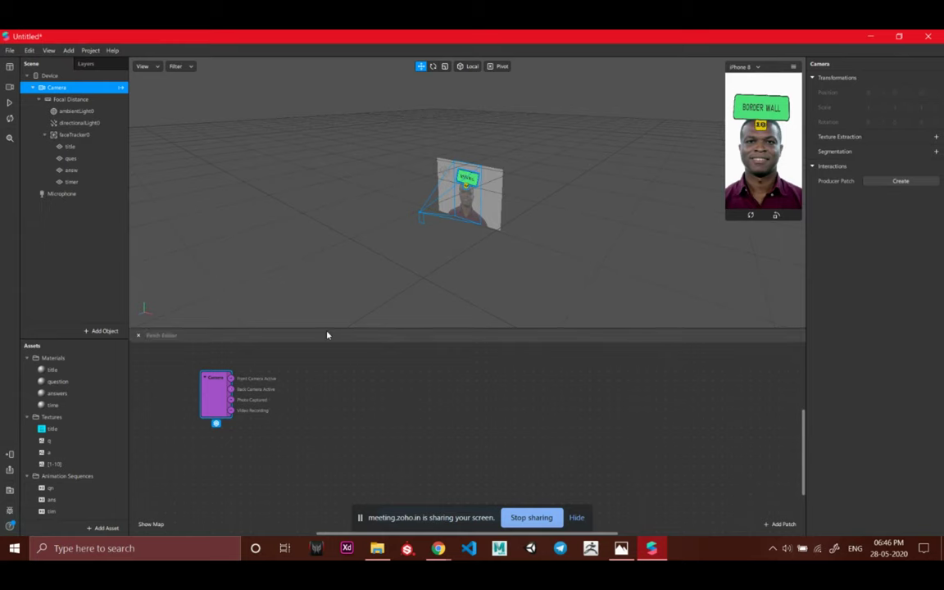
{"action": "left_click_drag", "start_coordinate": [327, 334], "coordinate": [348, 273]}
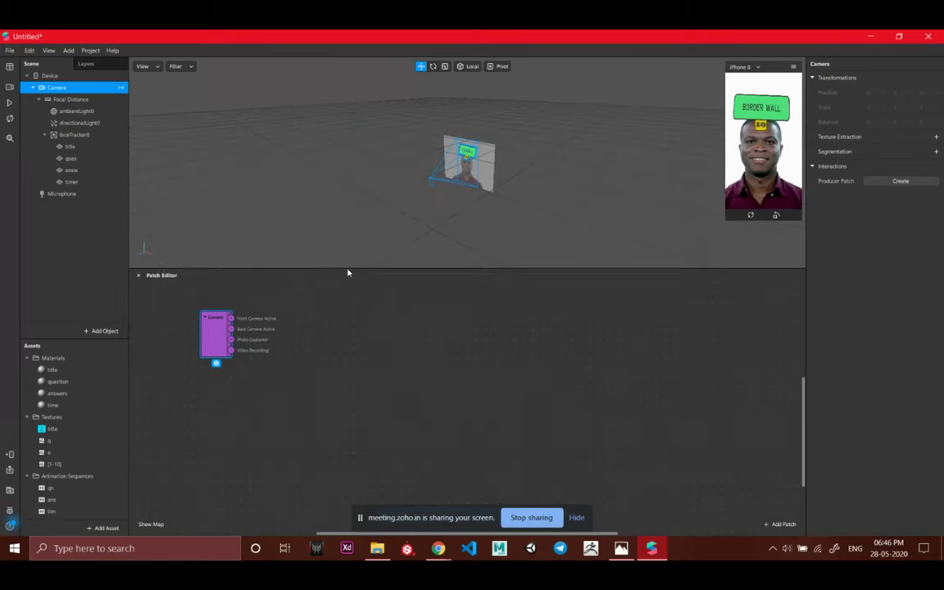
{"action": "left_click", "coordinate": [439, 548]}
{"action": "left_click", "coordinate": [417, 503]}
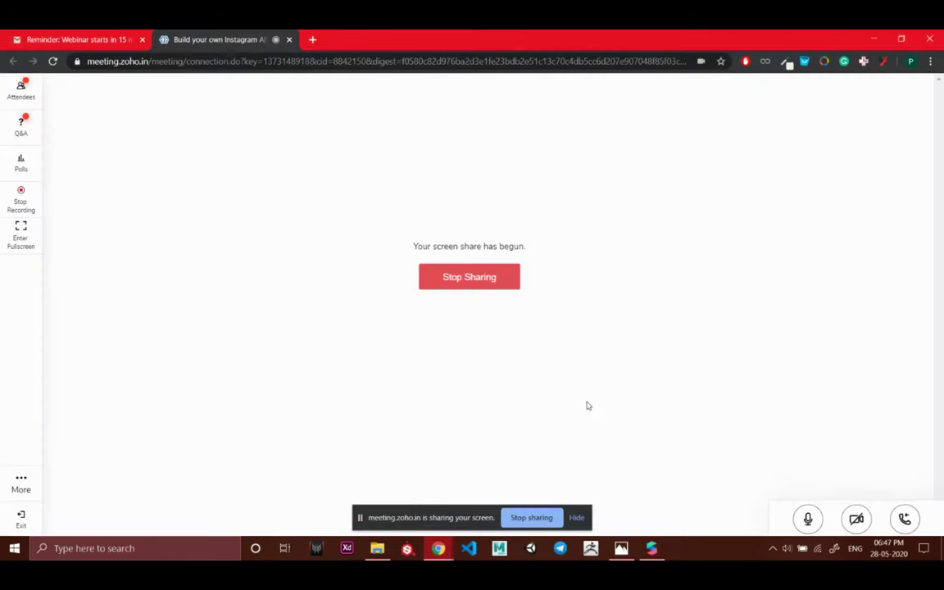
{"action": "left_click", "coordinate": [874, 38]}
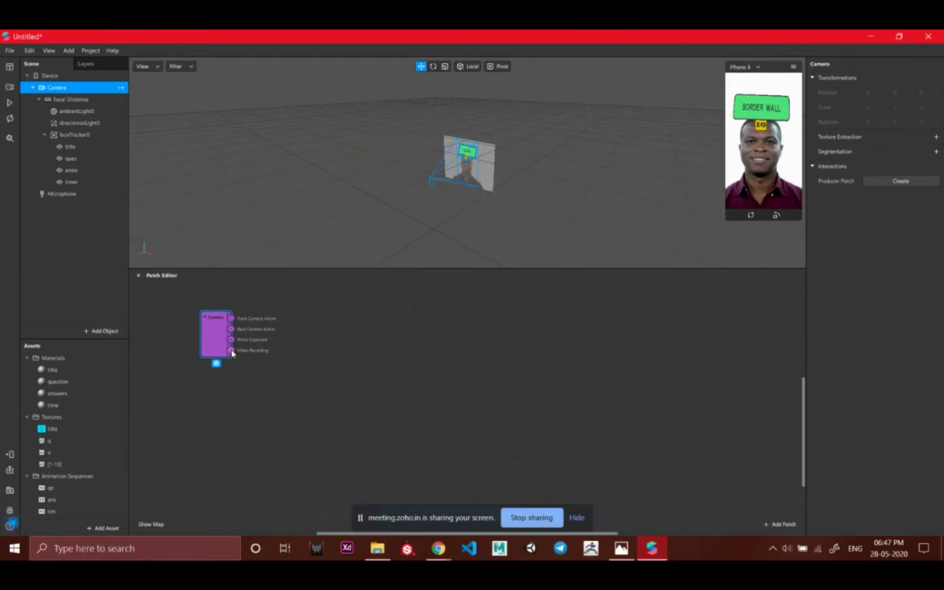
Connect the Camera patch's Video Recording output to a new Delay patch with a duration of 2 seconds
{"action": "left_click_drag", "start_coordinate": [232, 352], "coordinate": [298, 368]}
{"action": "type", "text": "delay"}
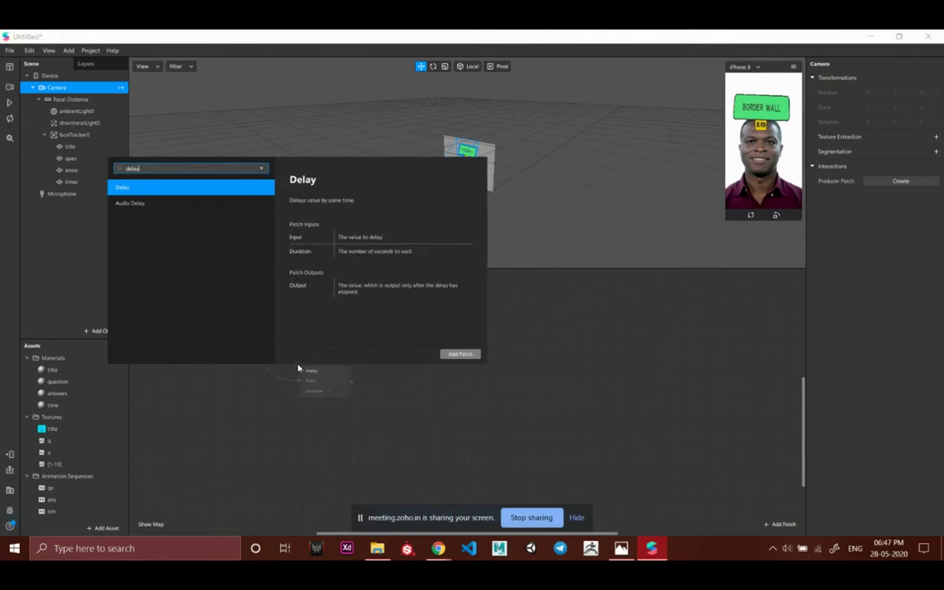
{"action": "key", "text": "Return"}
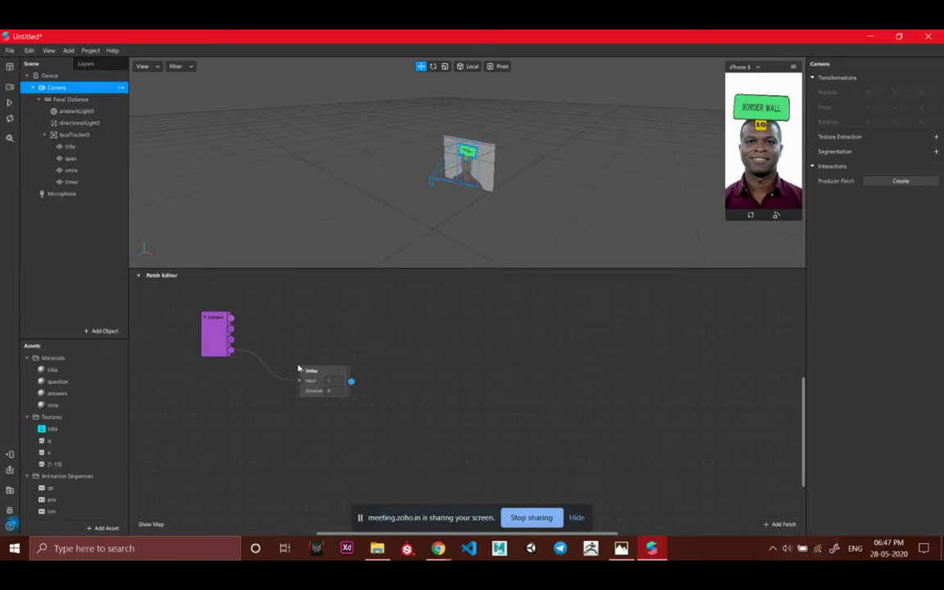
{"action": "left_click", "coordinate": [301, 370]}
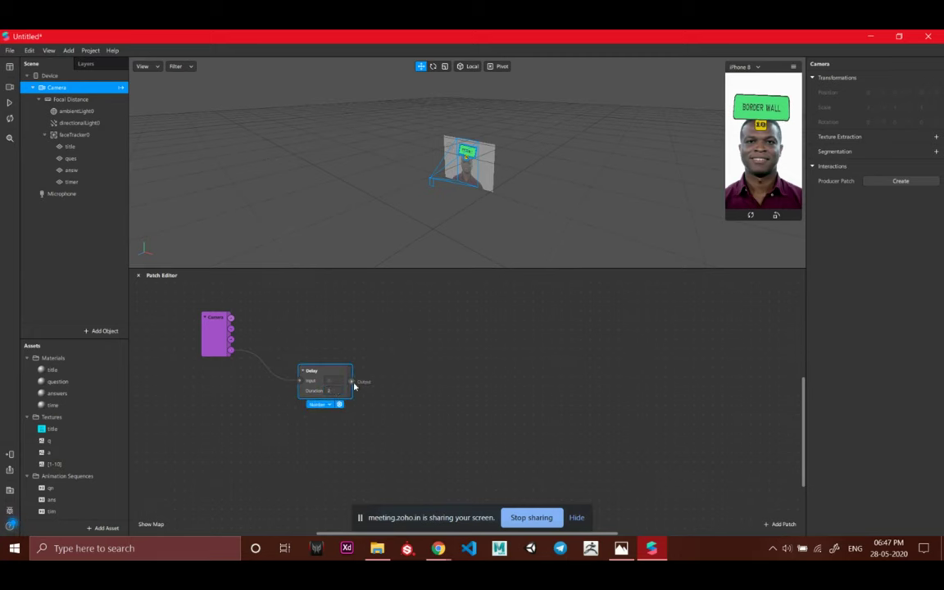
Create Visible patches for the title, ques, answ and timer planes and spread them apart in the patch graph
{"action": "left_click", "coordinate": [74, 135]}
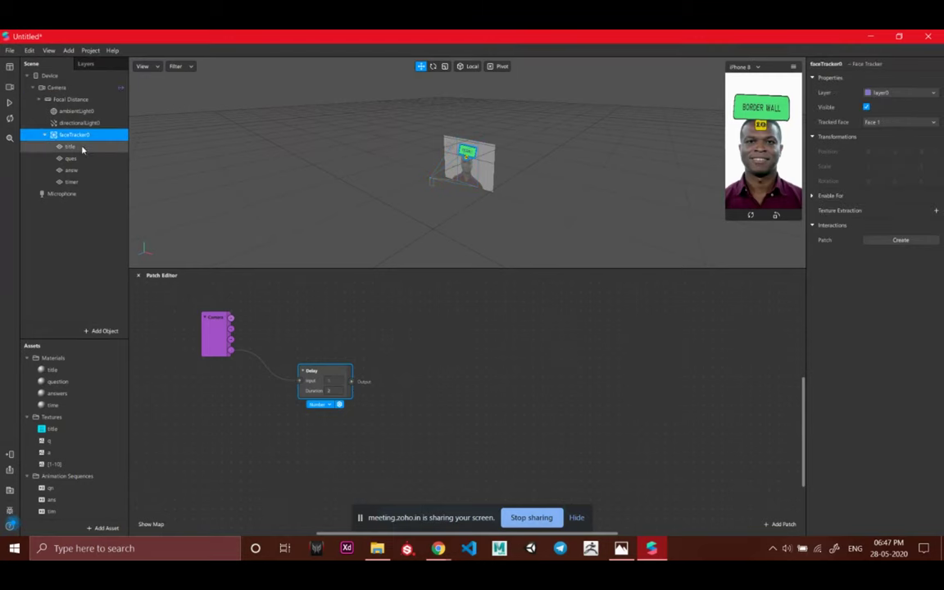
{"action": "left_click", "coordinate": [69, 146]}
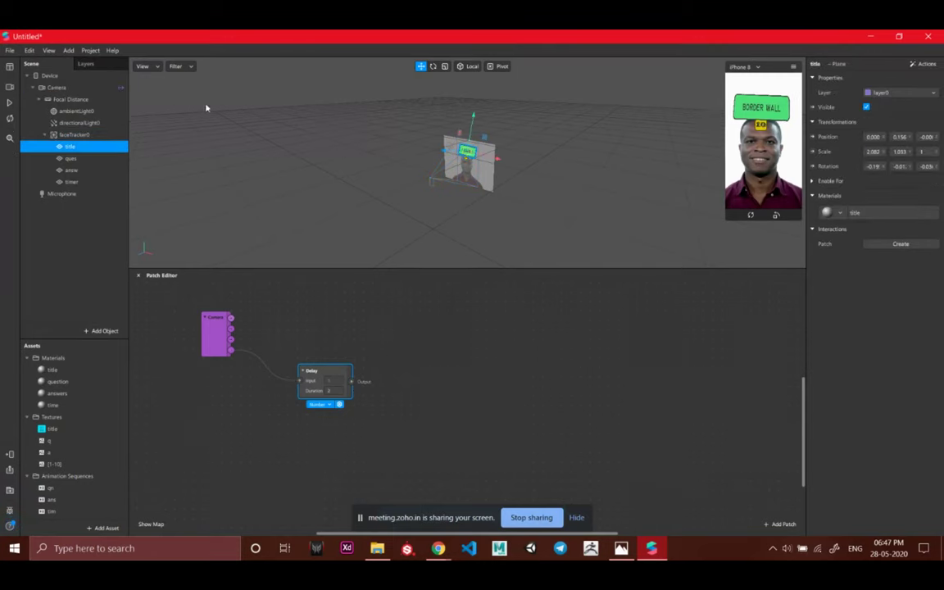
{"action": "left_click", "coordinate": [89, 171]}
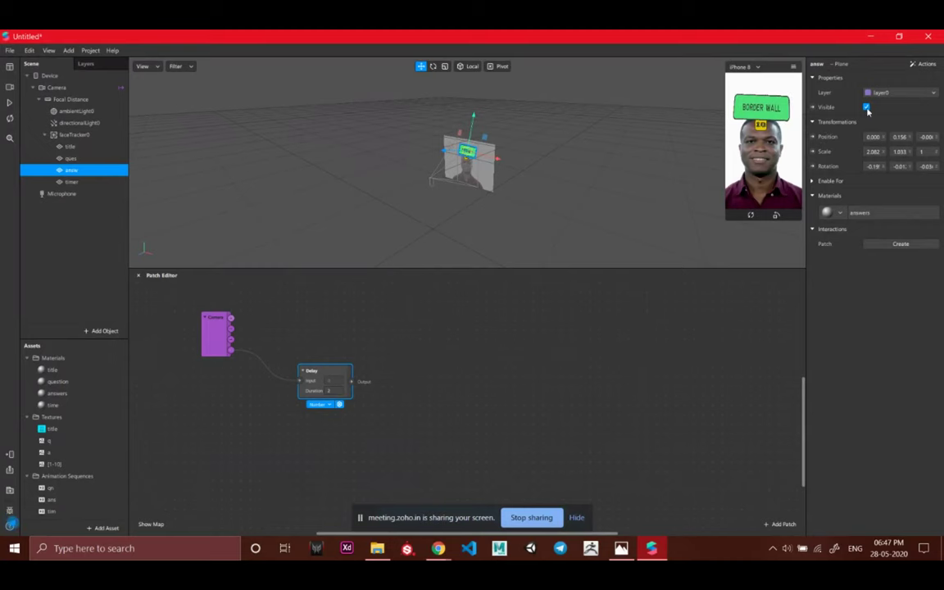
{"action": "left_click", "coordinate": [82, 146]}
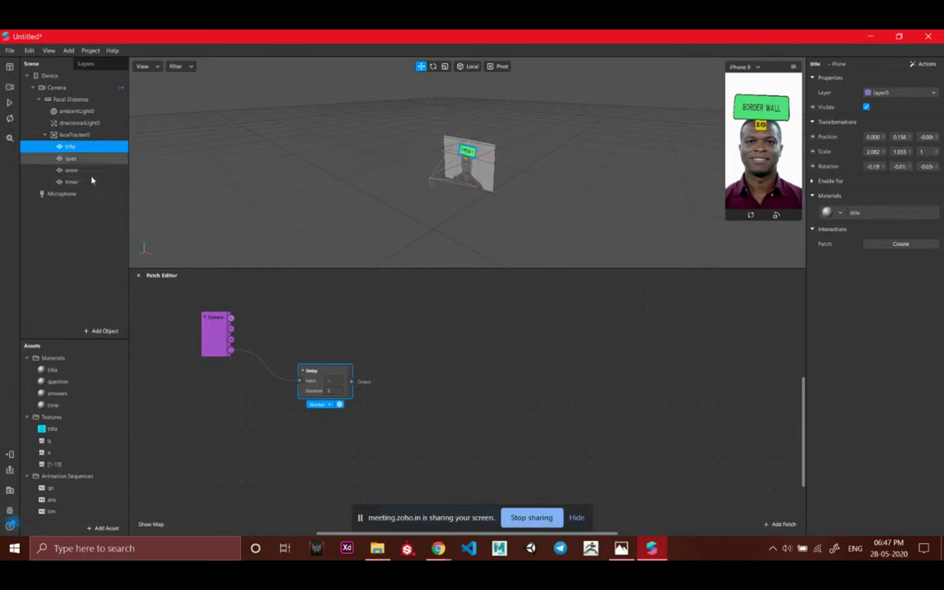
{"action": "left_click", "coordinate": [91, 184], "text": "shift"}
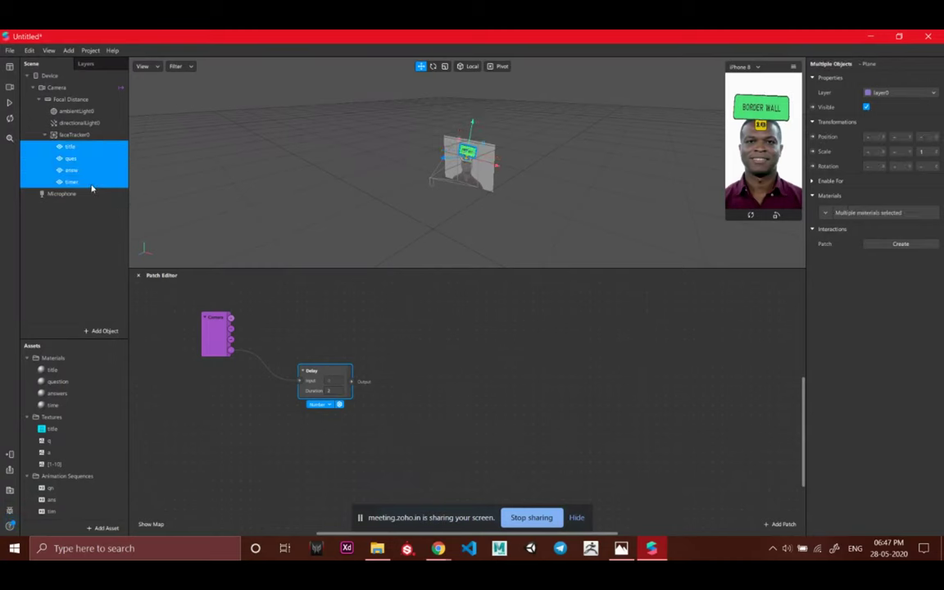
{"action": "left_click", "coordinate": [812, 107]}
{"action": "left_click_drag", "start_coordinate": [482, 426], "coordinate": [548, 410]}
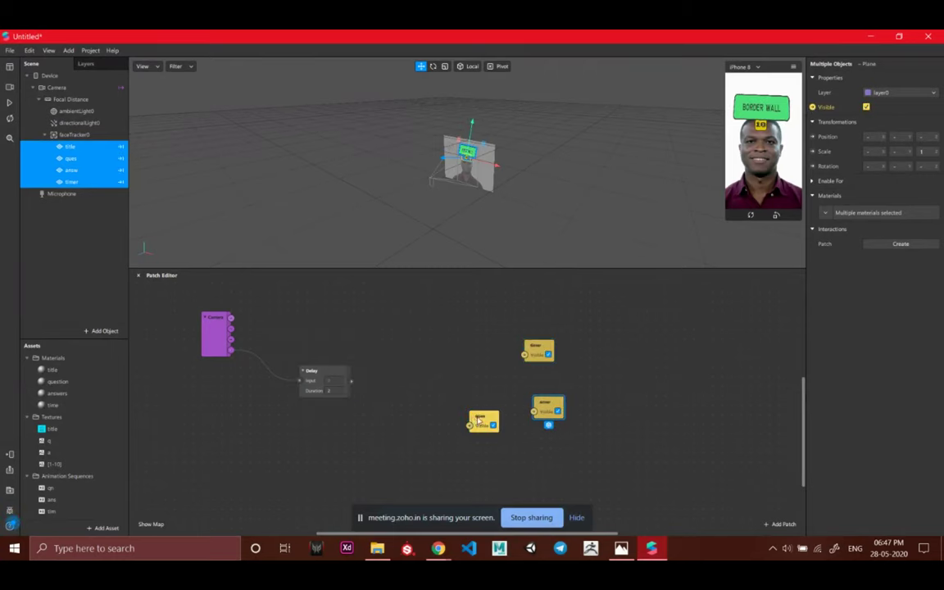
{"action": "left_click_drag", "start_coordinate": [482, 421], "coordinate": [539, 465]}
{"action": "left_click_drag", "start_coordinate": [477, 439], "coordinate": [465, 453]}
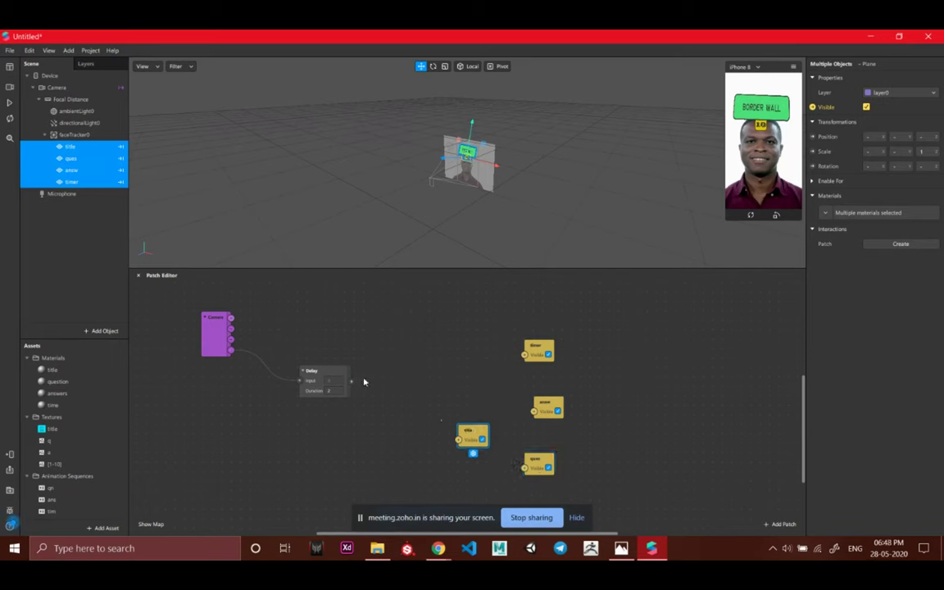
Connect the 2-second Delay patch's output to the Visible inputs of the timer and ques planes
{"action": "left_click_drag", "start_coordinate": [538, 347], "coordinate": [462, 320]}
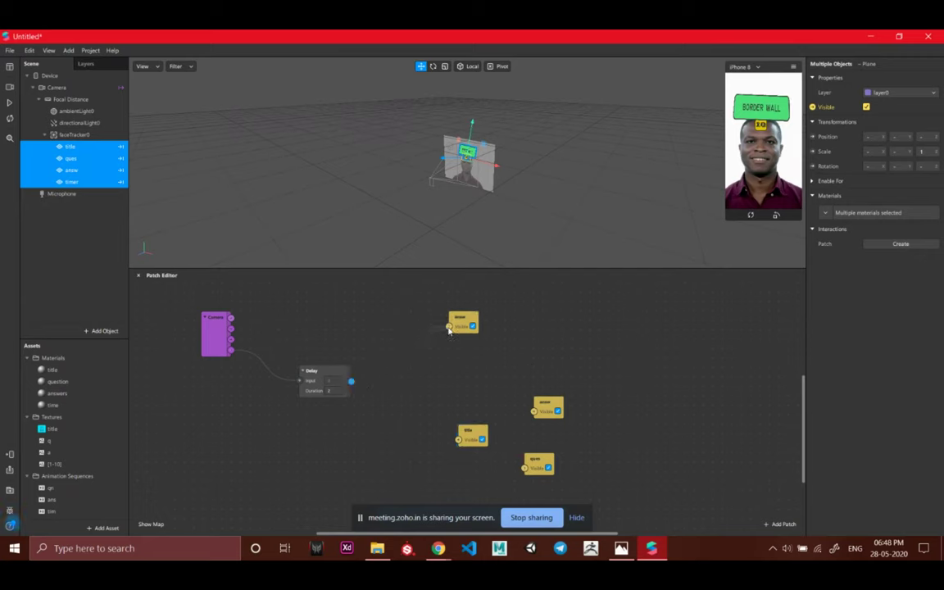
{"action": "left_click_drag", "start_coordinate": [350, 381], "coordinate": [449, 327]}
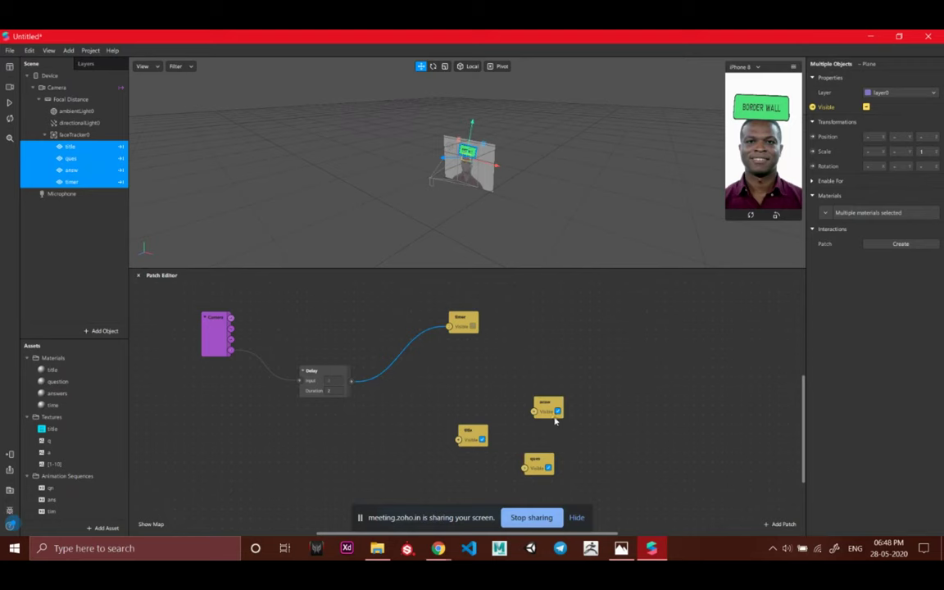
{"action": "left_click_drag", "start_coordinate": [532, 394], "coordinate": [423, 471]}
{"action": "left_click_drag", "start_coordinate": [536, 461], "coordinate": [461, 347]}
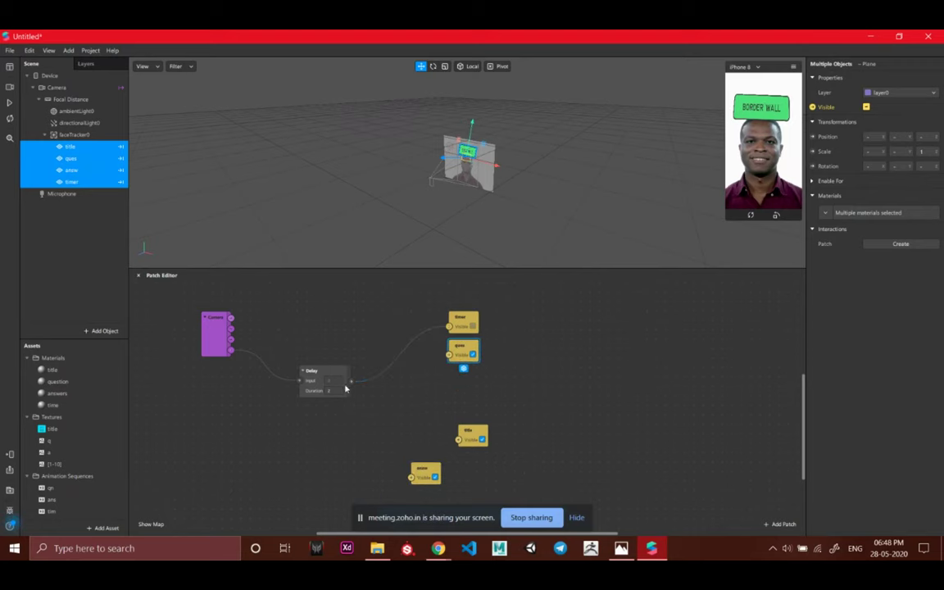
{"action": "left_click_drag", "start_coordinate": [363, 386], "coordinate": [449, 355]}
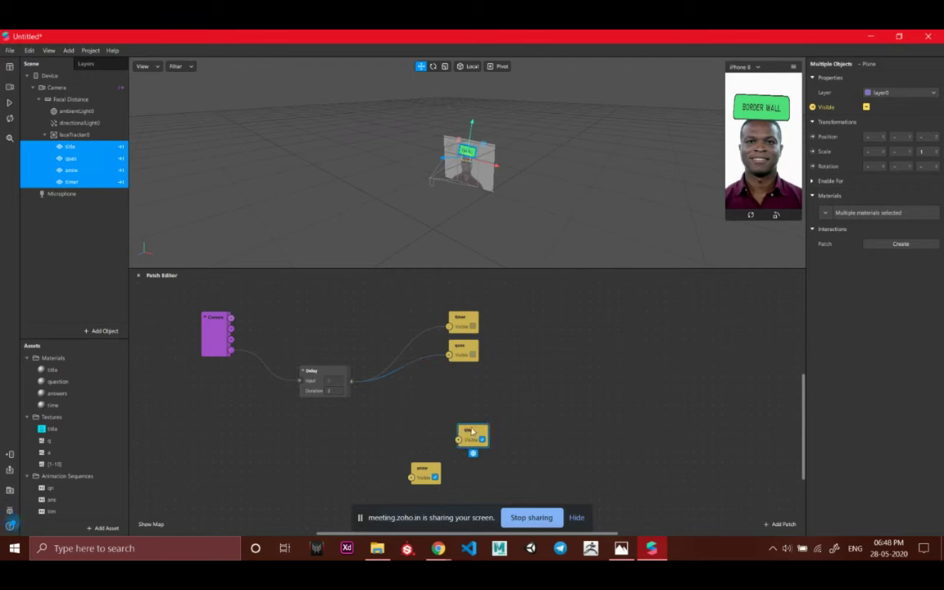
Route the Delay output through a new Not patch into the title plane's Visible input
{"action": "left_click_drag", "start_coordinate": [473, 431], "coordinate": [493, 380]}
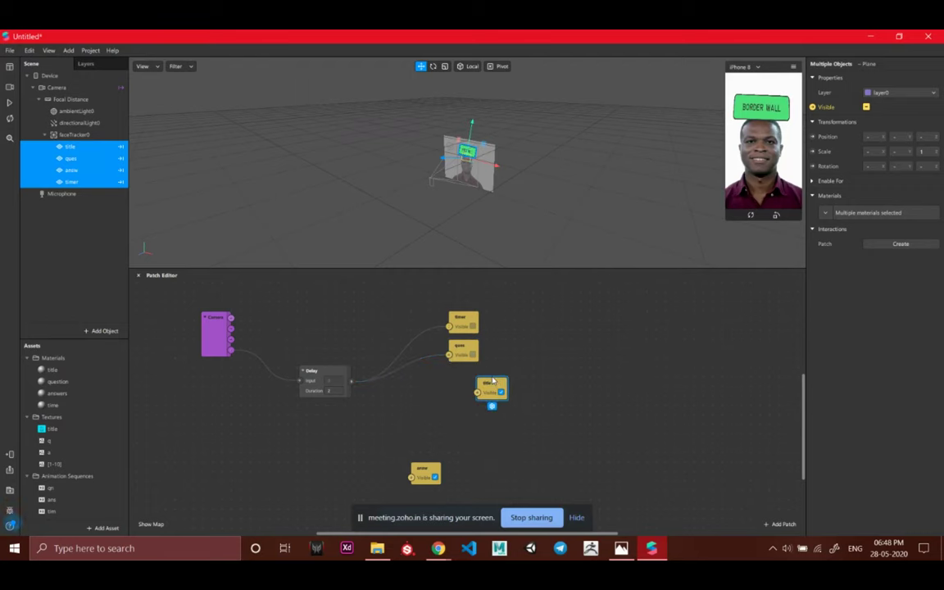
{"action": "left_click_drag", "start_coordinate": [357, 382], "coordinate": [407, 396]}
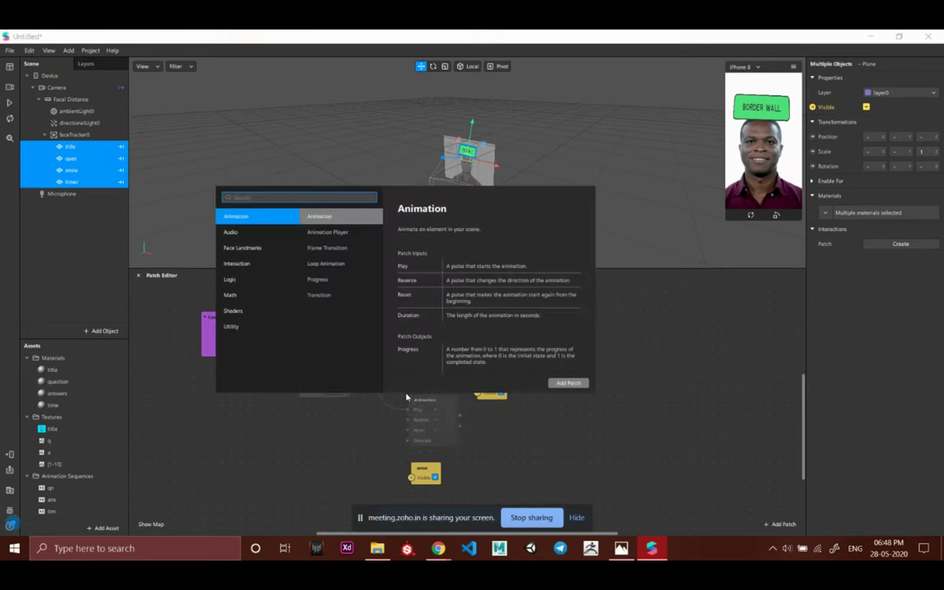
{"action": "type", "text": "not"}
{"action": "key", "text": "Return"}
{"action": "left_click_drag", "start_coordinate": [429, 404], "coordinate": [482, 396]}
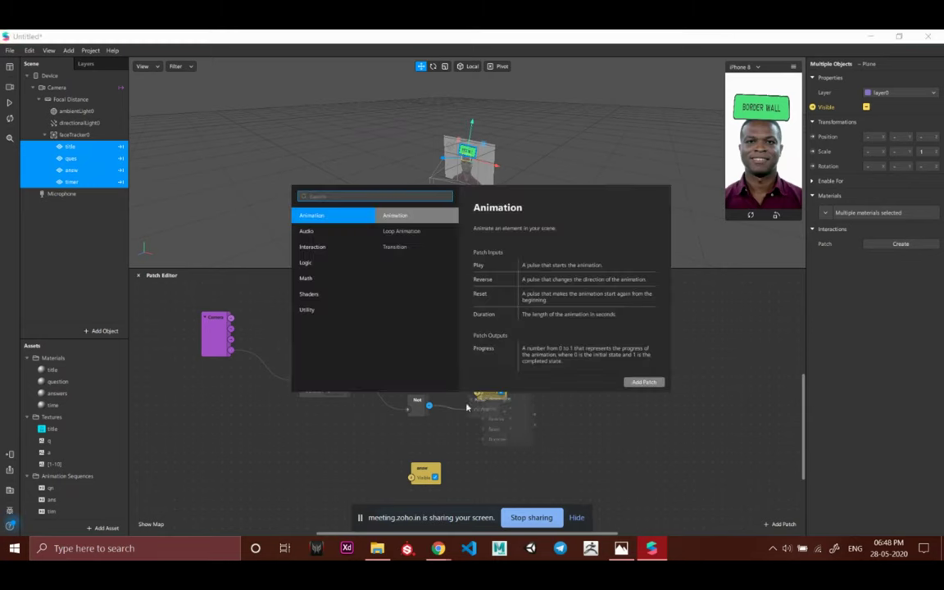
{"action": "left_click", "coordinate": [678, 297]}
{"action": "left_click_drag", "start_coordinate": [428, 405], "coordinate": [478, 393]}
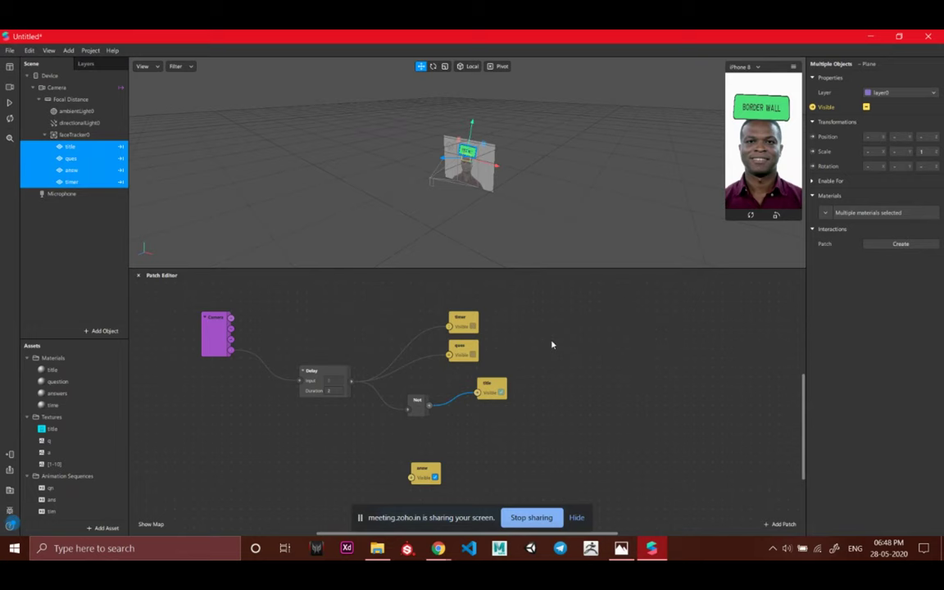
Chain a second Delay patch with a duration of 10 seconds from the first and connect it to the answ plane's Visible input
{"action": "left_click_drag", "start_coordinate": [415, 464], "coordinate": [415, 444]}
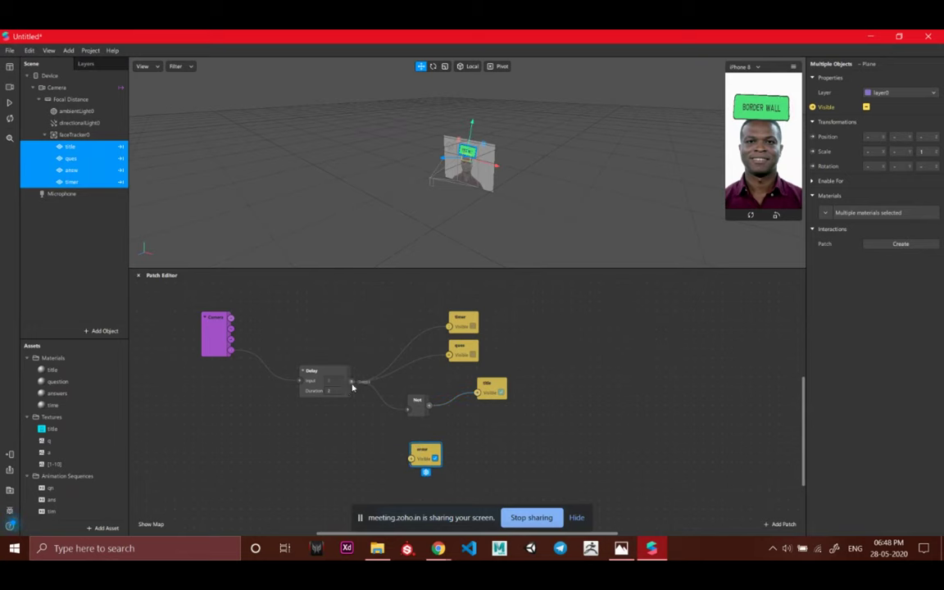
{"action": "left_click_drag", "start_coordinate": [415, 457], "coordinate": [444, 447]}
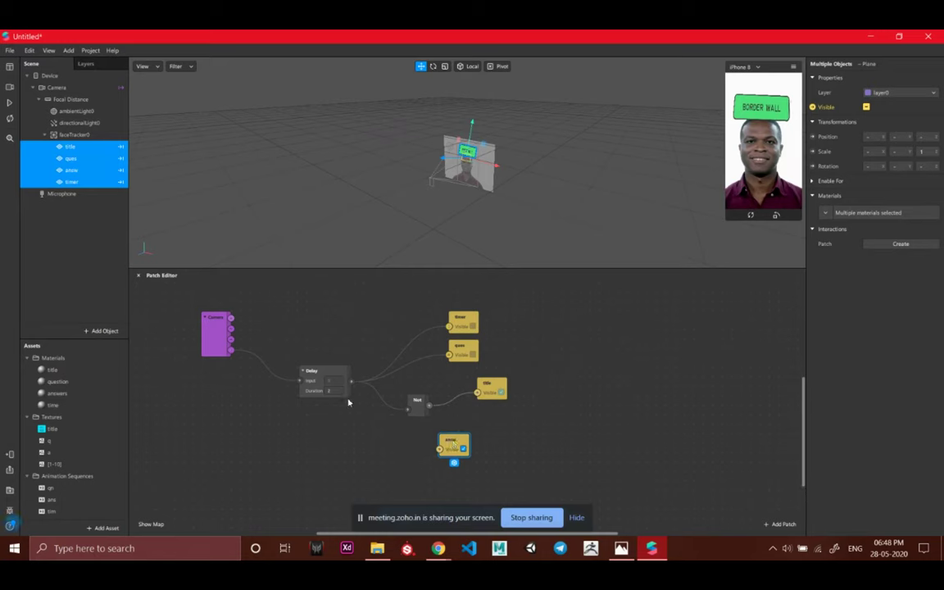
{"action": "left_click_drag", "start_coordinate": [352, 383], "coordinate": [350, 460]}
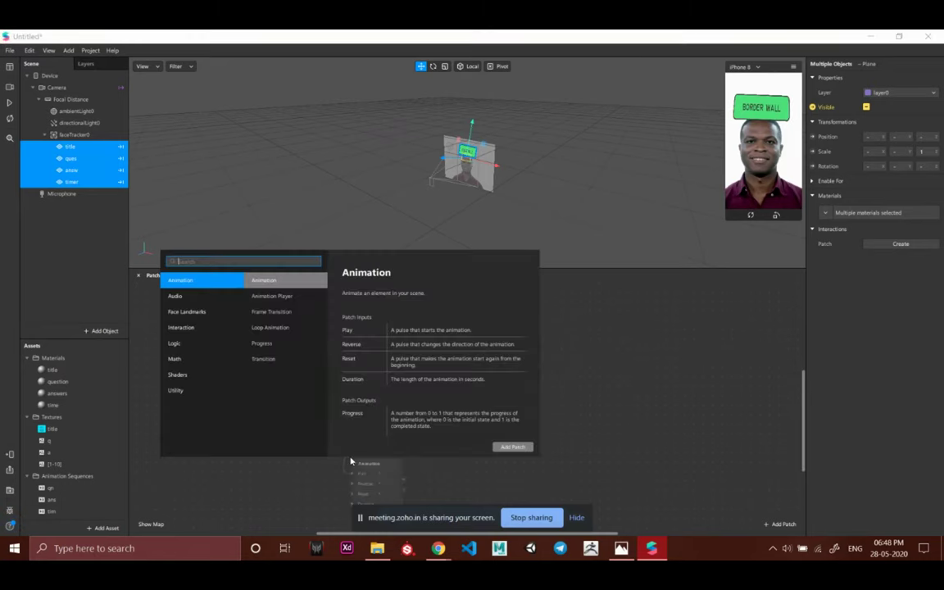
{"action": "type", "text": "delay"}
{"action": "key", "text": "Return"}
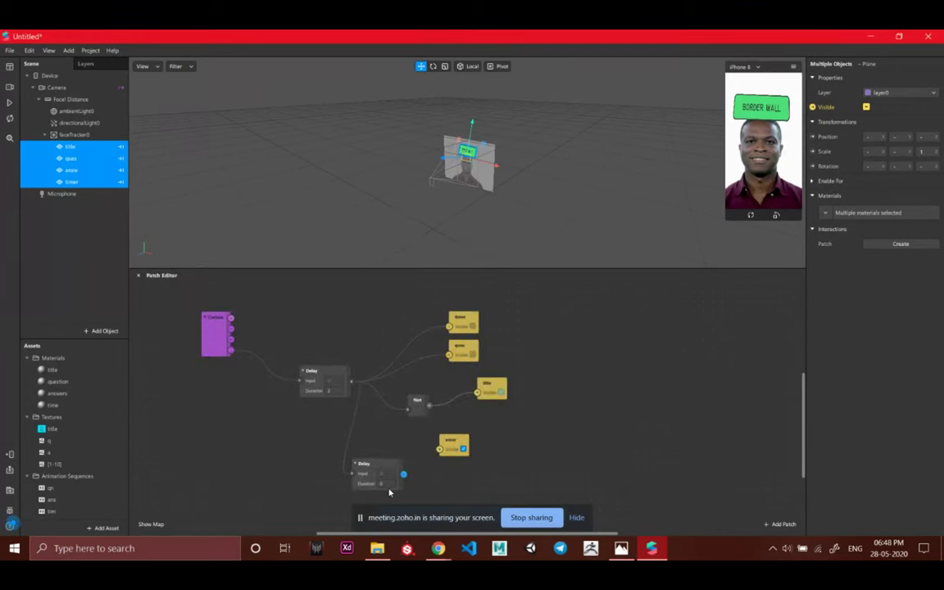
{"action": "left_click", "coordinate": [386, 484]}
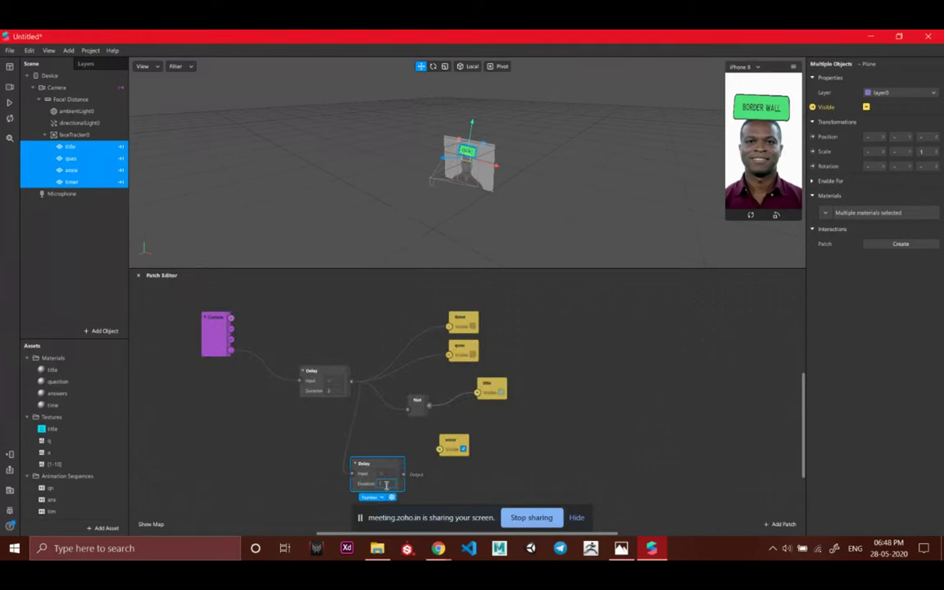
{"action": "type", "text": "10"}
{"action": "left_click_drag", "start_coordinate": [404, 475], "coordinate": [443, 454]}
{"action": "left_click", "coordinate": [458, 469]}
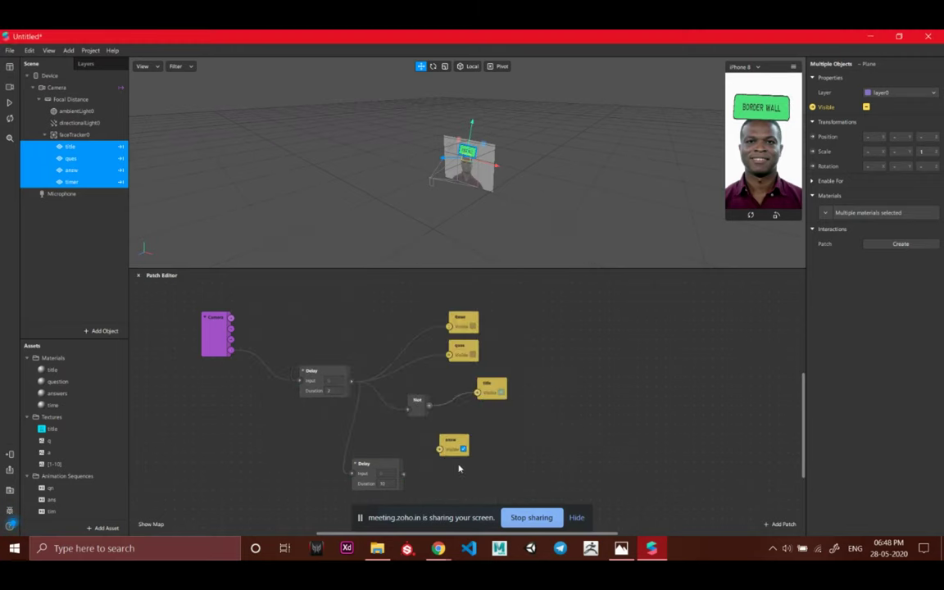
{"action": "left_click_drag", "start_coordinate": [404, 475], "coordinate": [494, 454]}
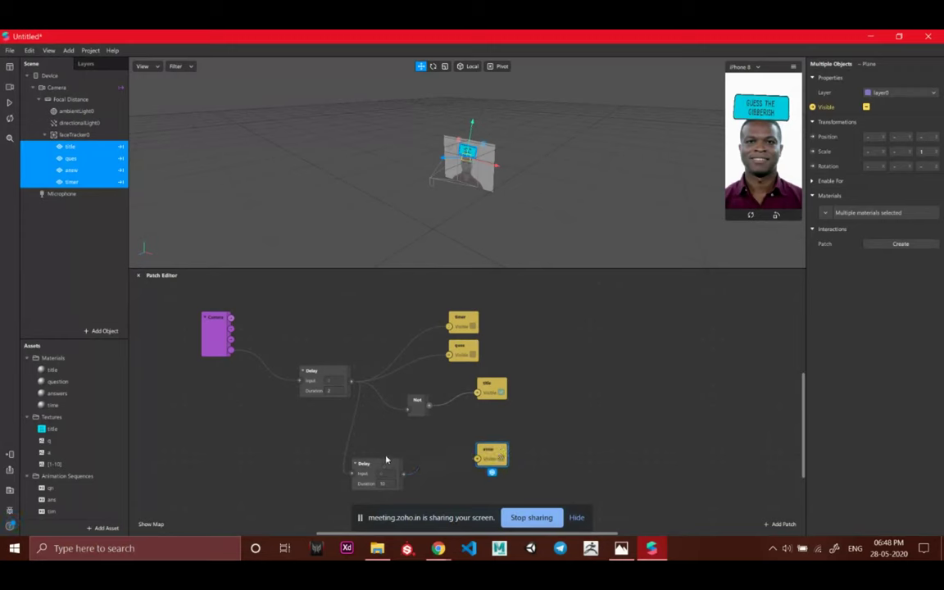
{"action": "left_click_drag", "start_coordinate": [387, 461], "coordinate": [412, 437]}
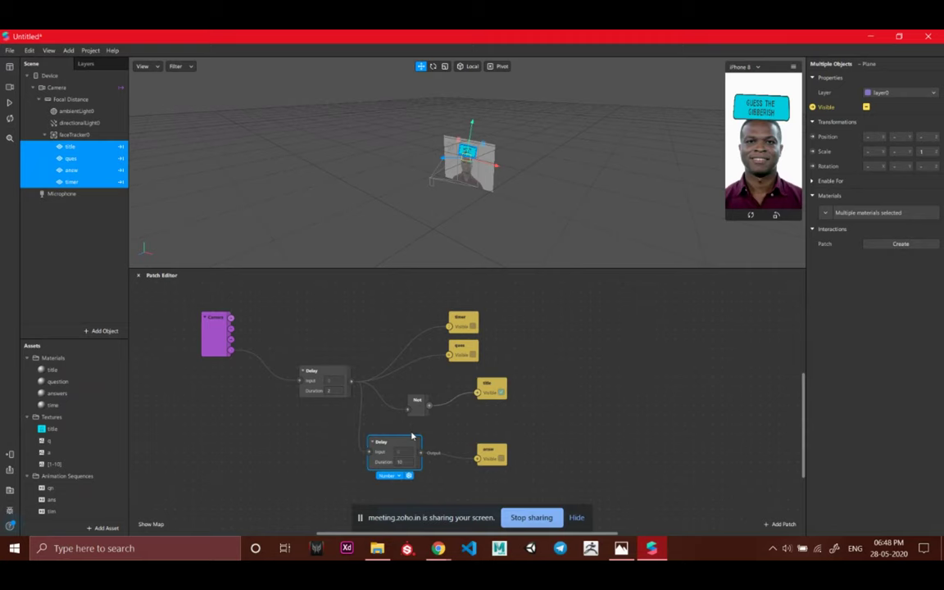
Feed the Camera's Video Recording output into a new Pulse patch, and the Pulse's Turned On output into a new Switch patch
{"action": "left_click_drag", "start_coordinate": [260, 322], "coordinate": [263, 365]}
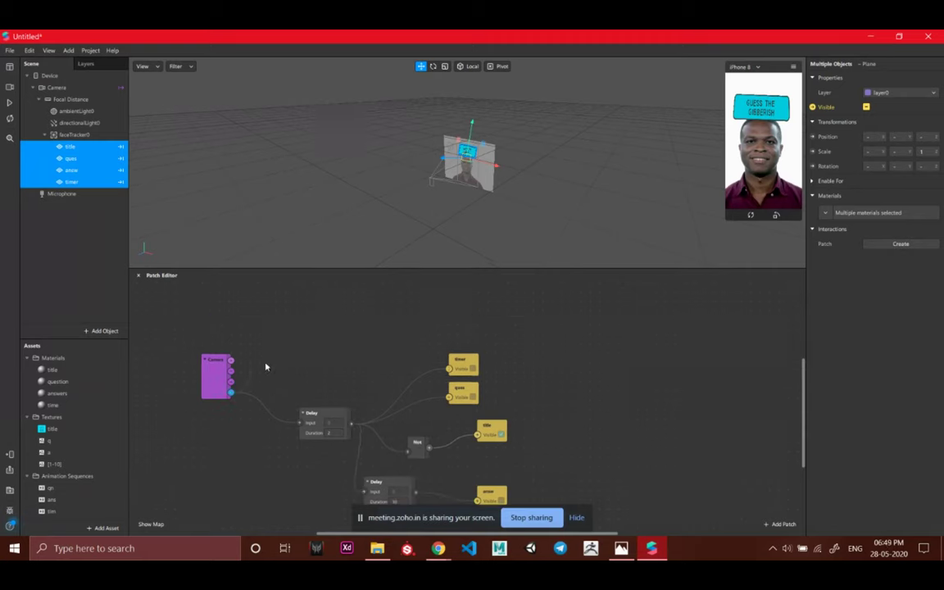
{"action": "double_click", "coordinate": [282, 318]}
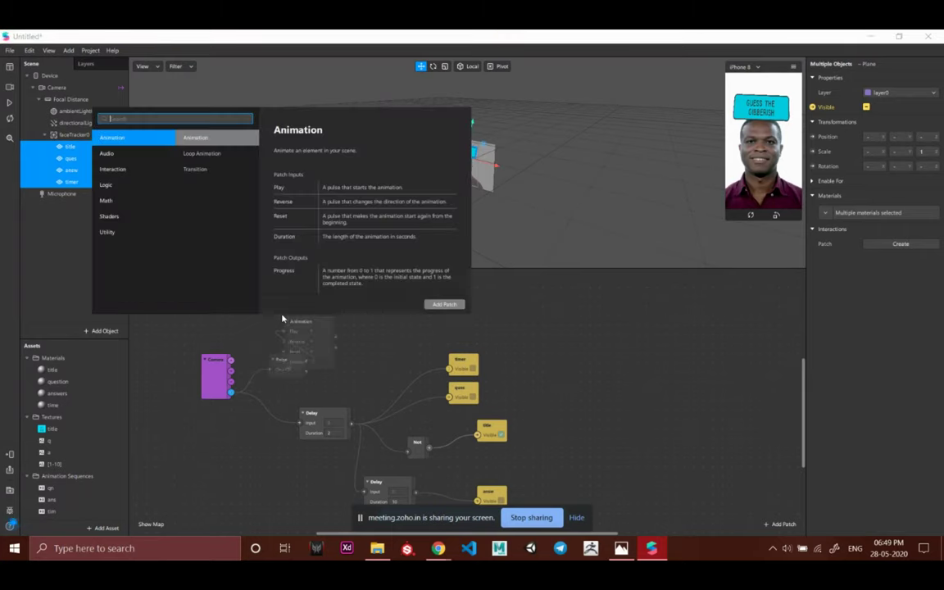
{"action": "type", "text": "pulse"}
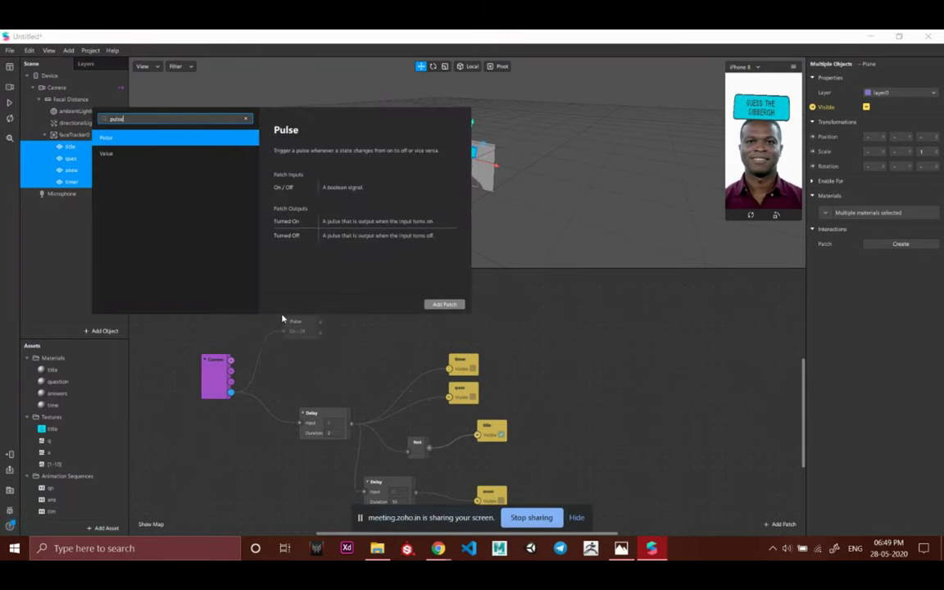
{"action": "key", "text": "Return"}
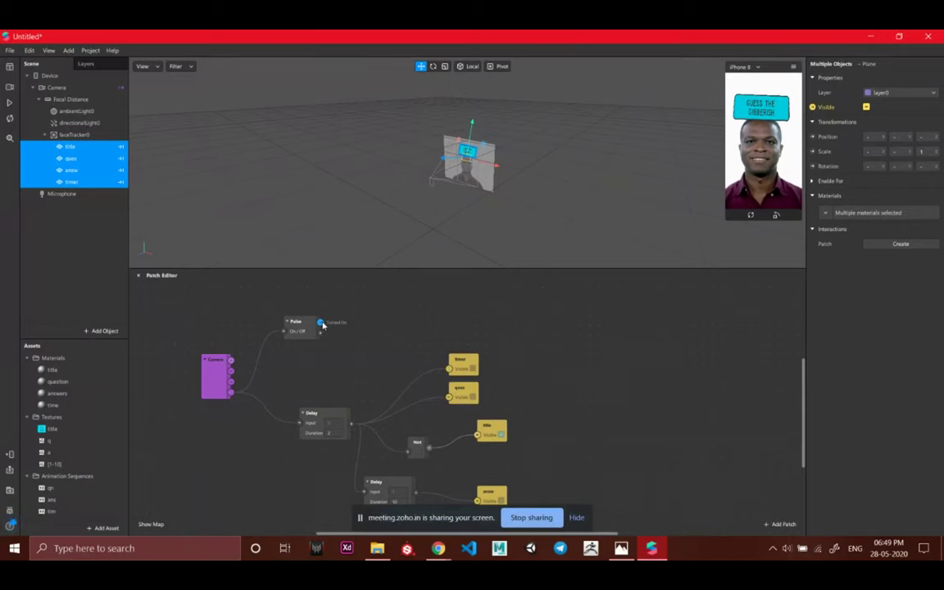
{"action": "double_click", "coordinate": [350, 318]}
{"action": "type", "text": "swi"}
{"action": "key", "text": "Return"}
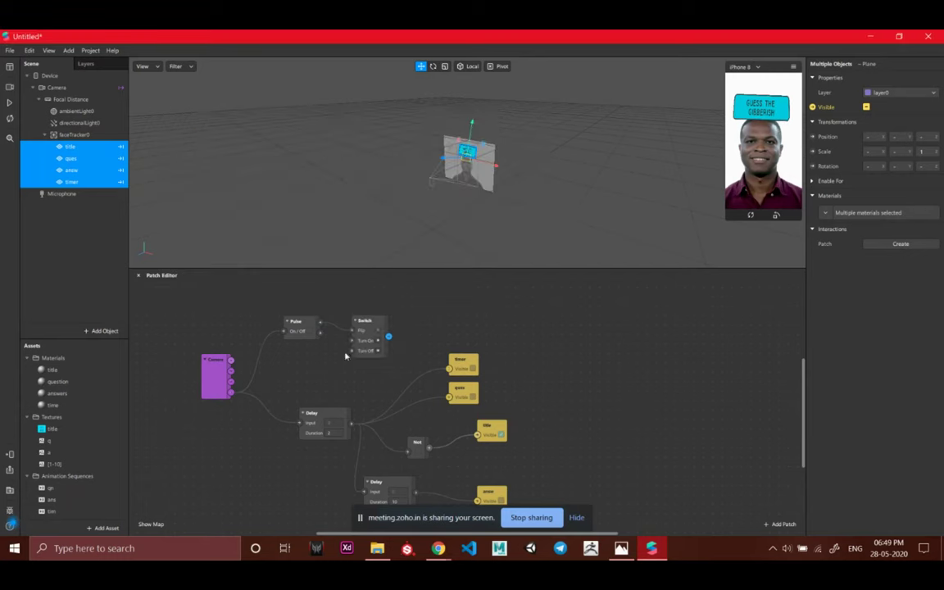
{"action": "left_click_drag", "start_coordinate": [378, 318], "coordinate": [382, 301]}
Wire the Pulse's Turned On output to the Switch's Turn On input and feed the Switch into a new Loop Animation patch with duration 10
{"action": "left_click_drag", "start_coordinate": [320, 322], "coordinate": [421, 312]}
{"action": "type", "text": "loop"}
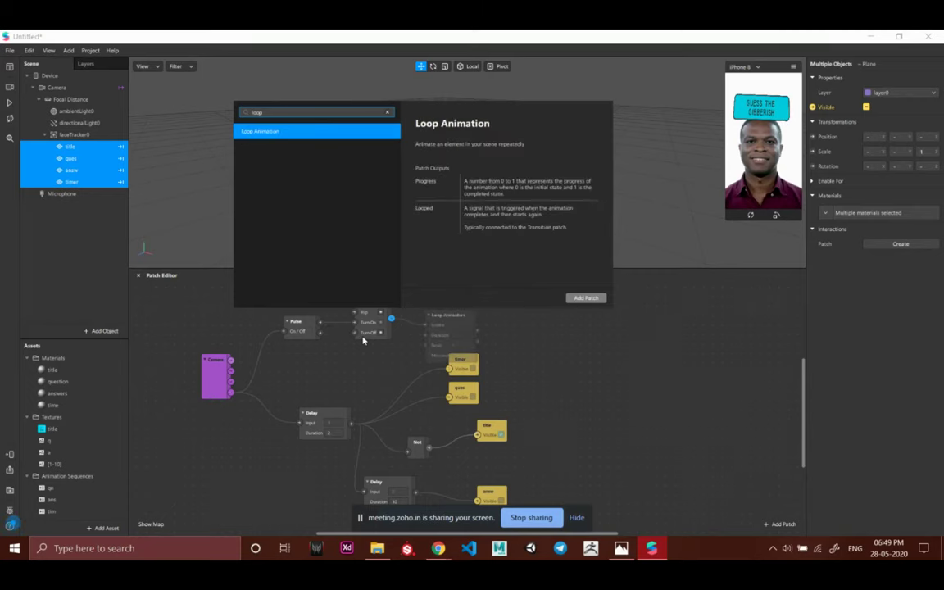
{"action": "key", "text": "Return"}
{"action": "left_click_drag", "start_coordinate": [460, 319], "coordinate": [454, 297]}
{"action": "type", "text": "0"}
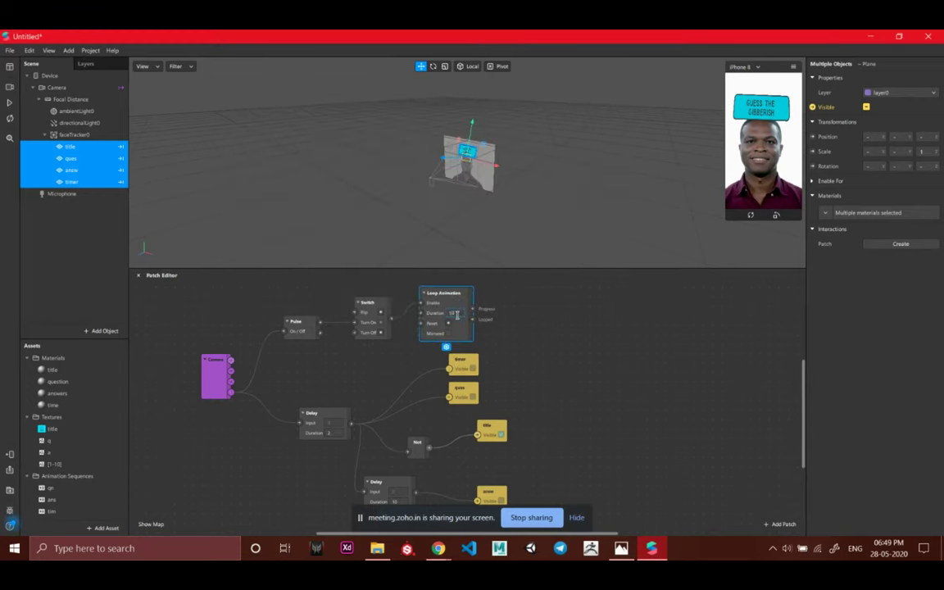
{"action": "left_click", "coordinate": [522, 331]}
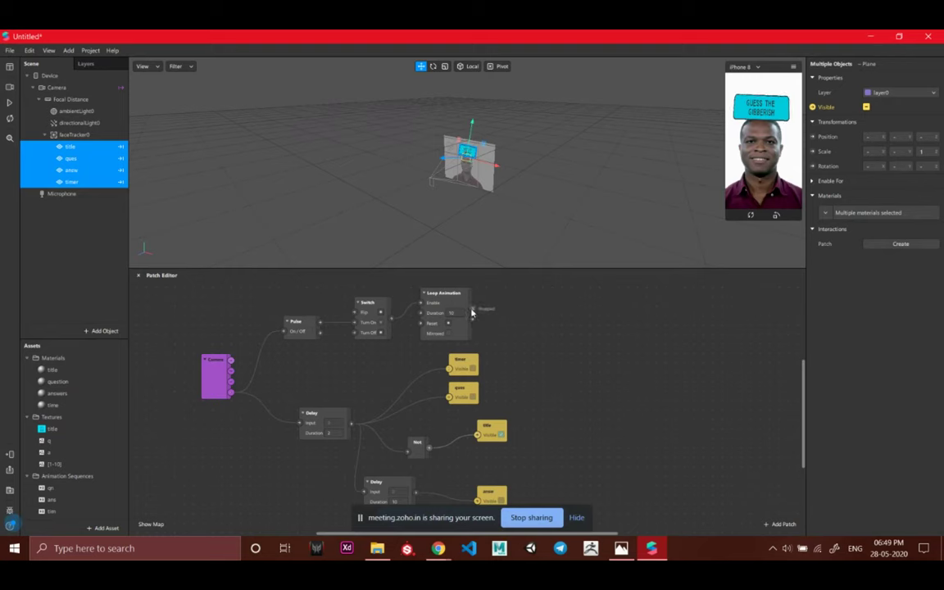
Connect the Loop Animation's Progress output to a new Frame Transition patch with 10 frames and place it beside the loop patch
{"action": "left_click_drag", "start_coordinate": [524, 309], "coordinate": [523, 309]}
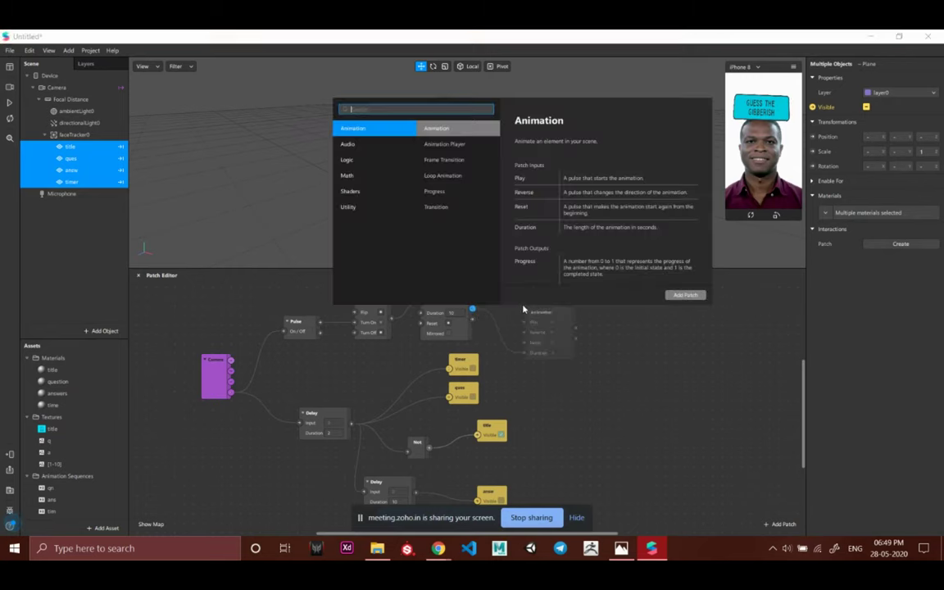
{"action": "type", "text": "fr"}
{"action": "type", "text": "am"}
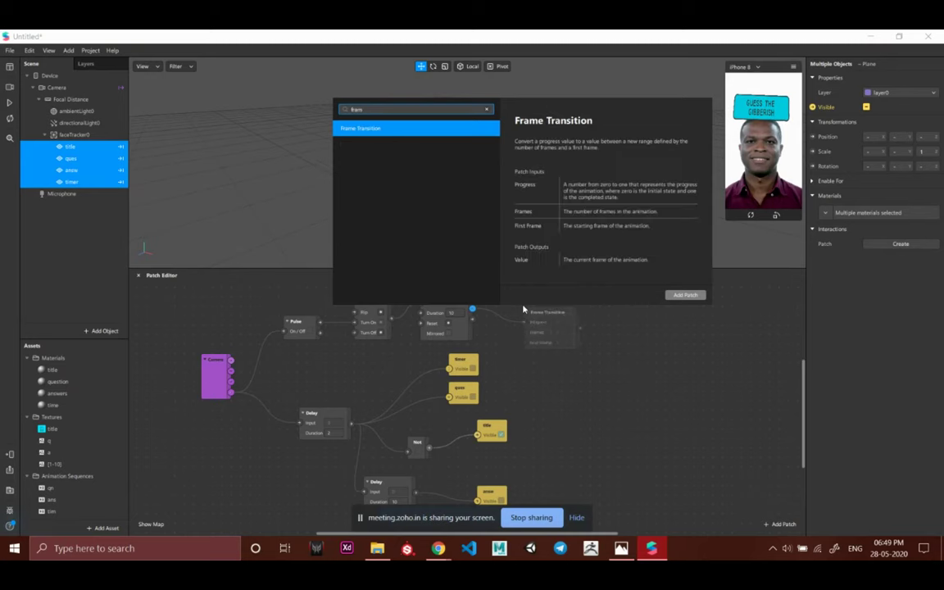
{"action": "key", "text": "Return"}
{"action": "left_click", "coordinate": [565, 329]}
{"action": "left_click", "coordinate": [565, 331]}
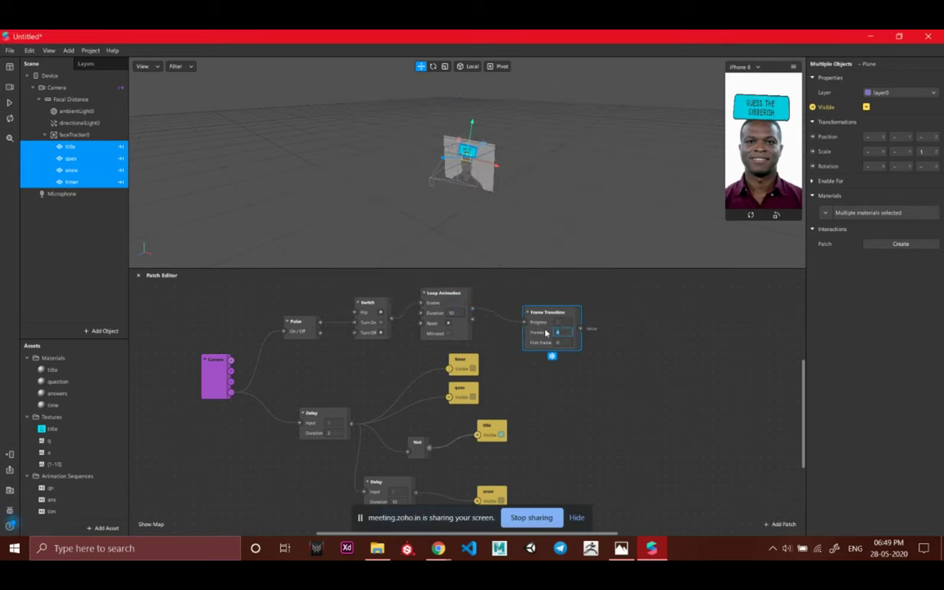
{"action": "key", "text": "Return"}
{"action": "left_click_drag", "start_coordinate": [545, 312], "coordinate": [526, 302]}
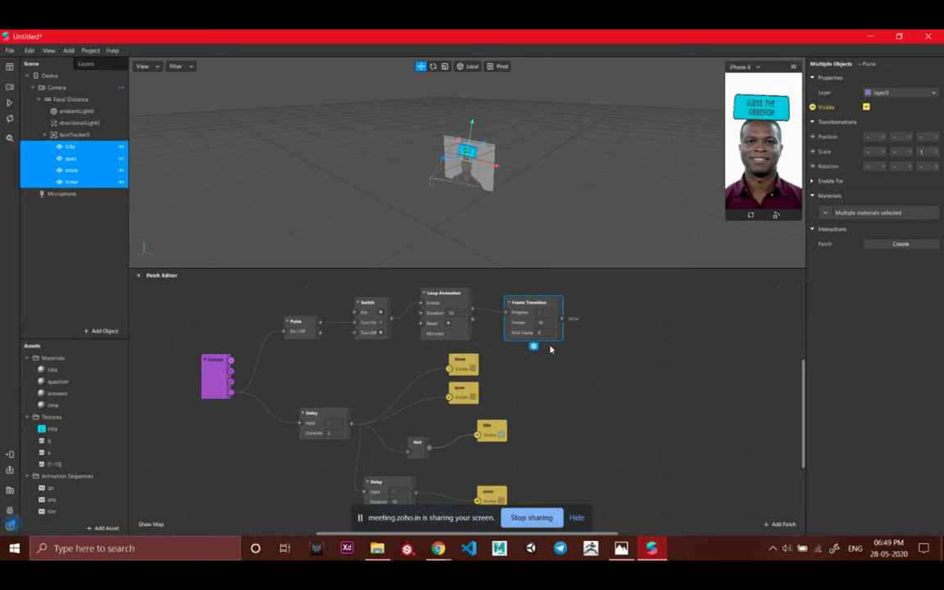
{"action": "left_click", "coordinate": [92, 452]}
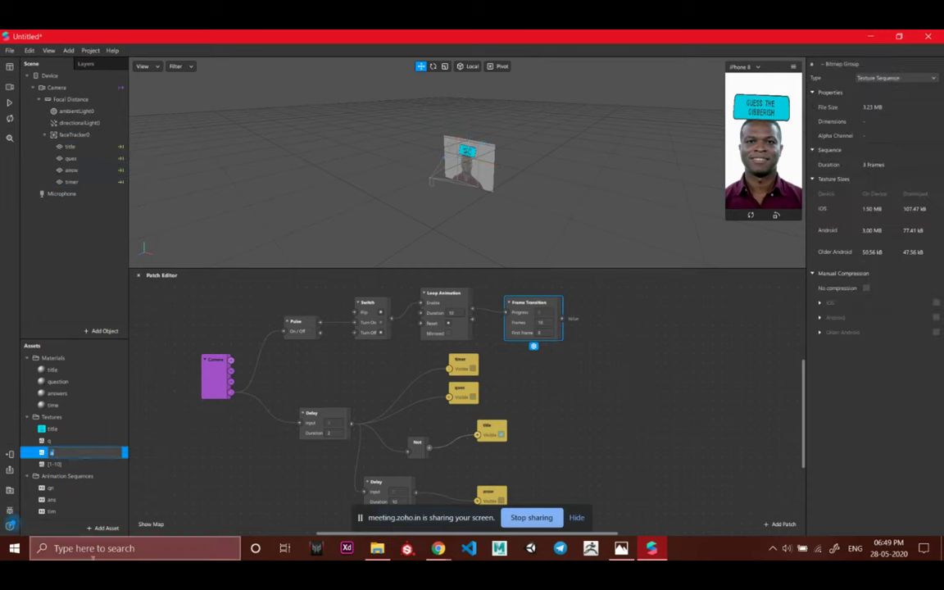
{"action": "left_click", "coordinate": [66, 498]}
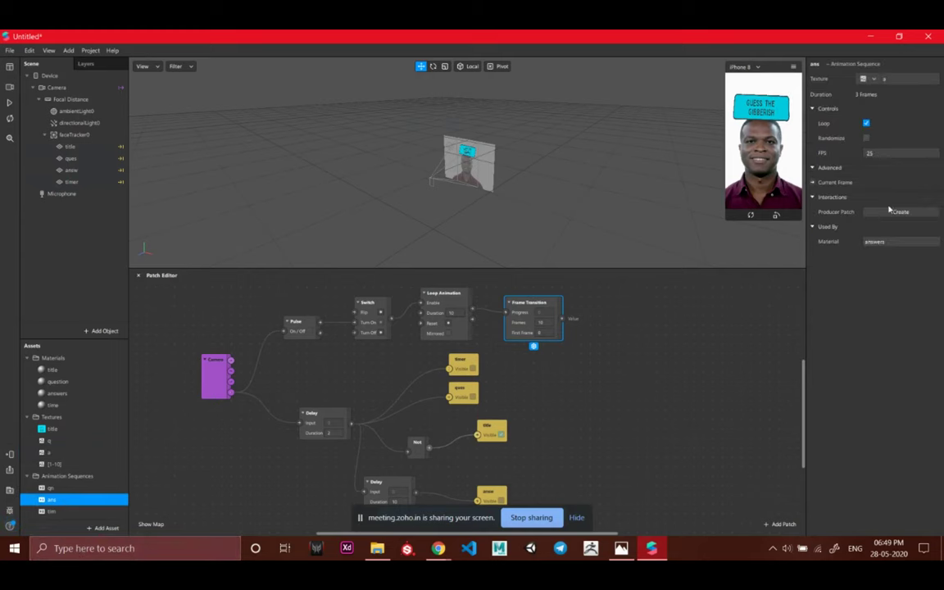
{"action": "left_click", "coordinate": [52, 488]}
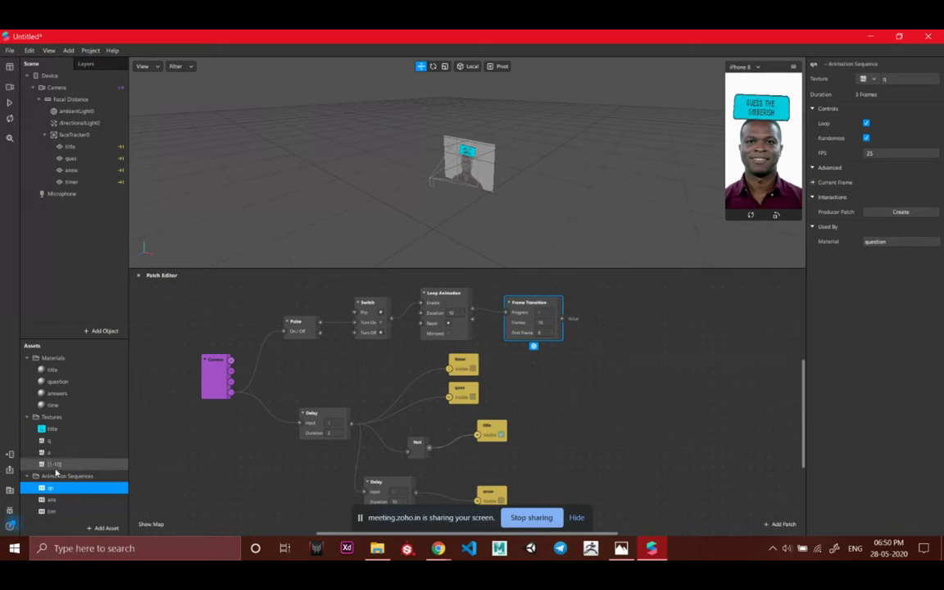
Turn on No compression for the [1-10], a and q texture sequences and the title texture
{"action": "left_click", "coordinate": [56, 464]}
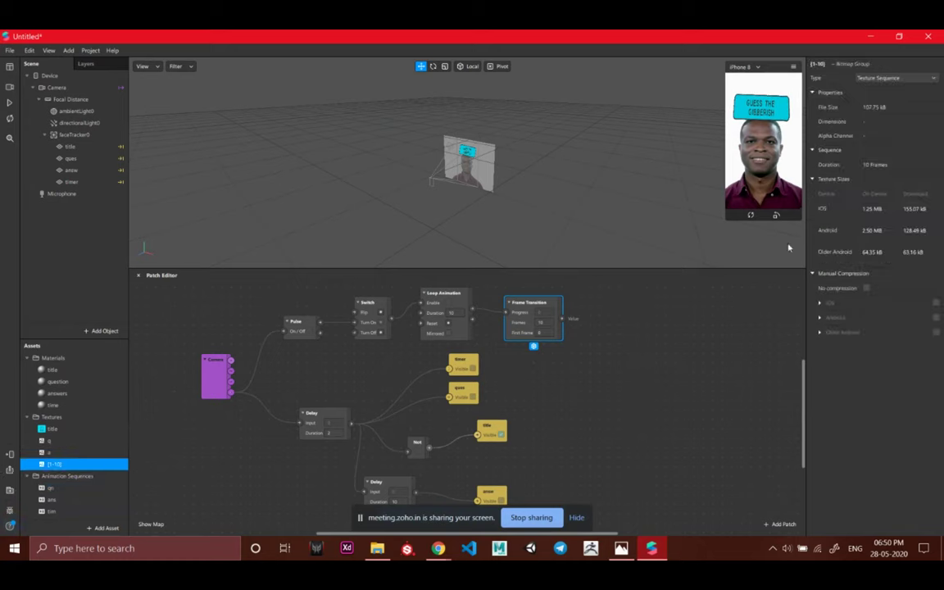
{"action": "left_click", "coordinate": [866, 287]}
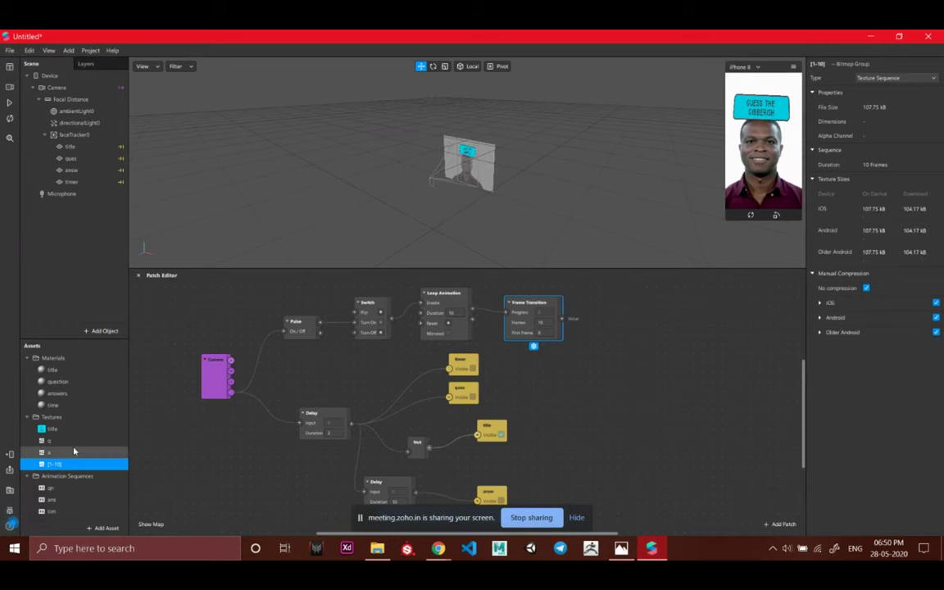
{"action": "left_click", "coordinate": [121, 450]}
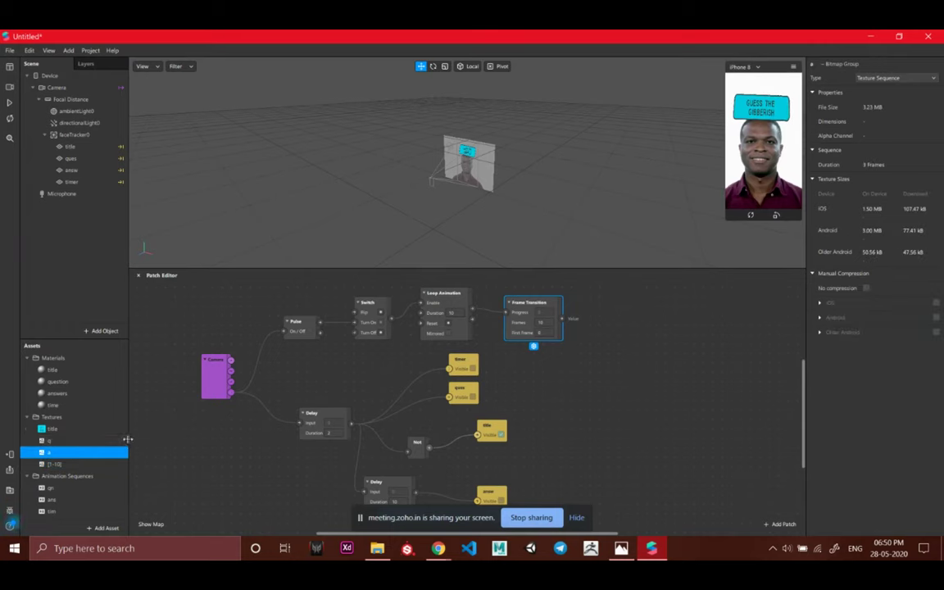
{"action": "left_click", "coordinate": [867, 288]}
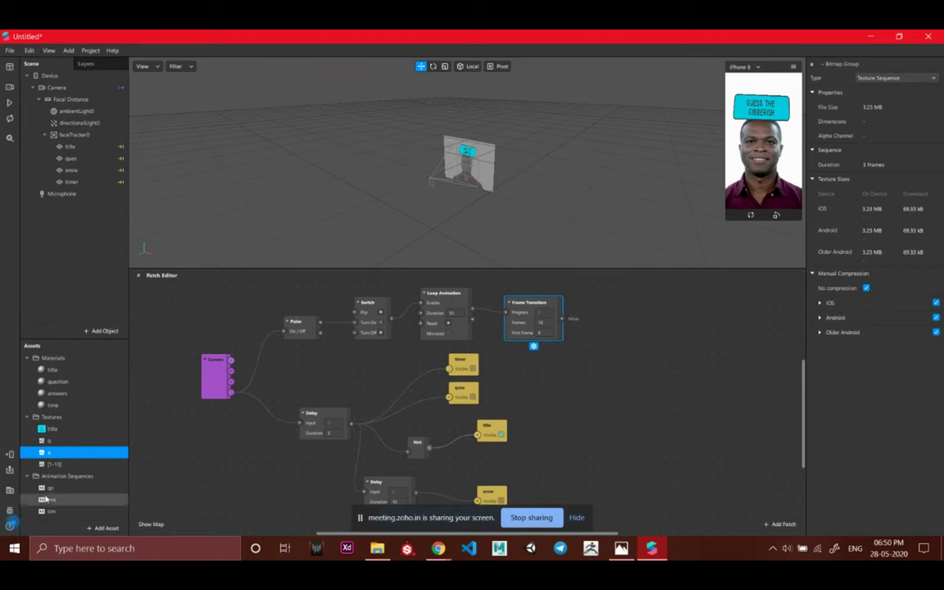
{"action": "left_click", "coordinate": [89, 441]}
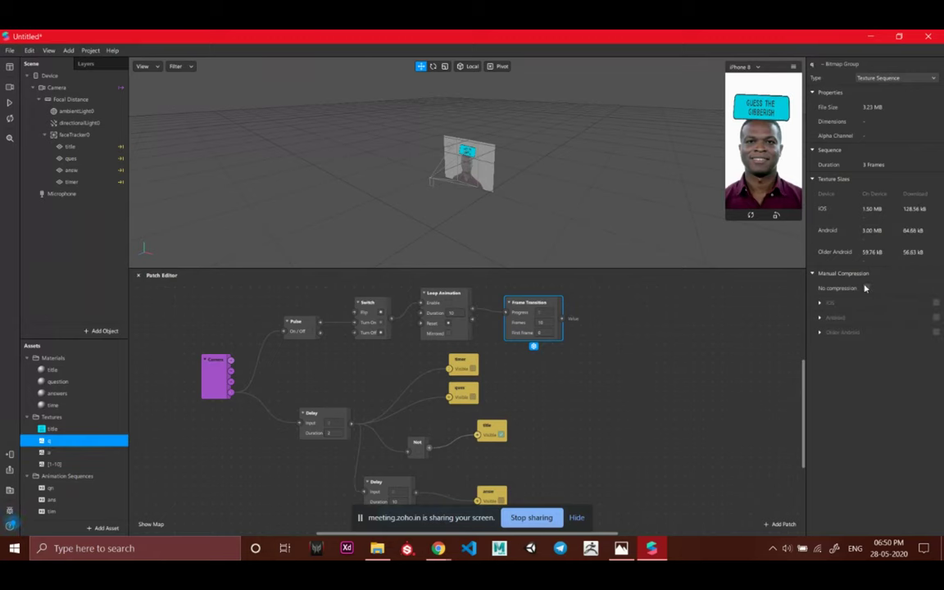
{"action": "left_click", "coordinate": [866, 287]}
{"action": "left_click", "coordinate": [72, 428]}
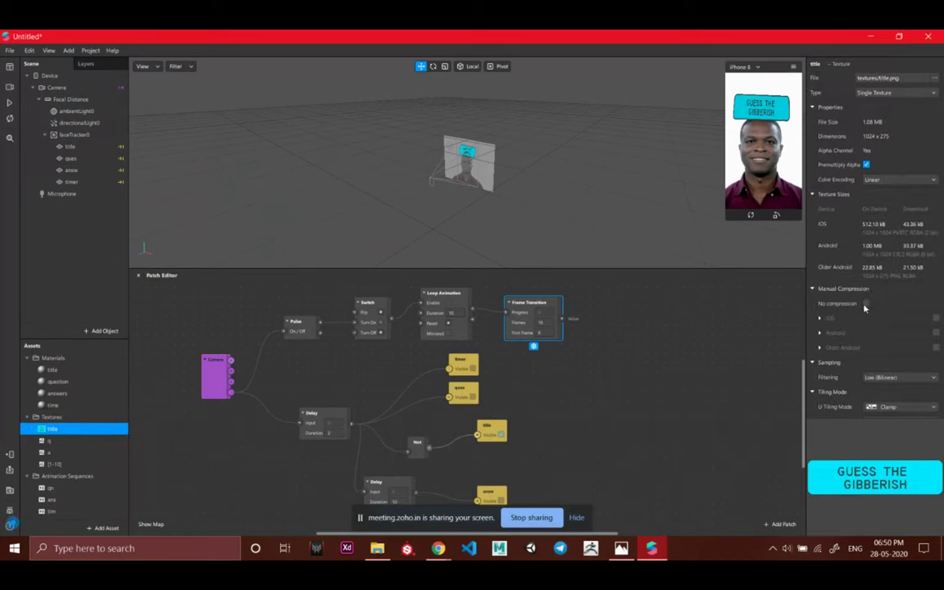
{"action": "left_click", "coordinate": [866, 303]}
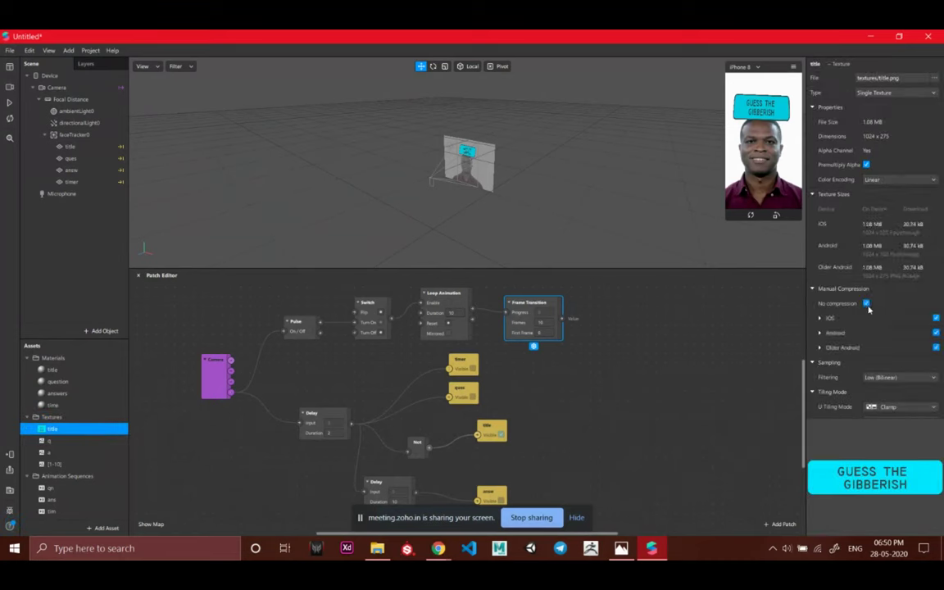
Select the title, question, answers and time materials together and set their shader type to Flat
{"action": "left_click", "coordinate": [75, 370]}
{"action": "left_click", "coordinate": [74, 405], "text": "ctrl"}
{"action": "left_click", "coordinate": [74, 393], "text": "ctrl"}
{"action": "left_click", "coordinate": [74, 393]}
{"action": "left_click", "coordinate": [87, 382], "text": "ctrl"}
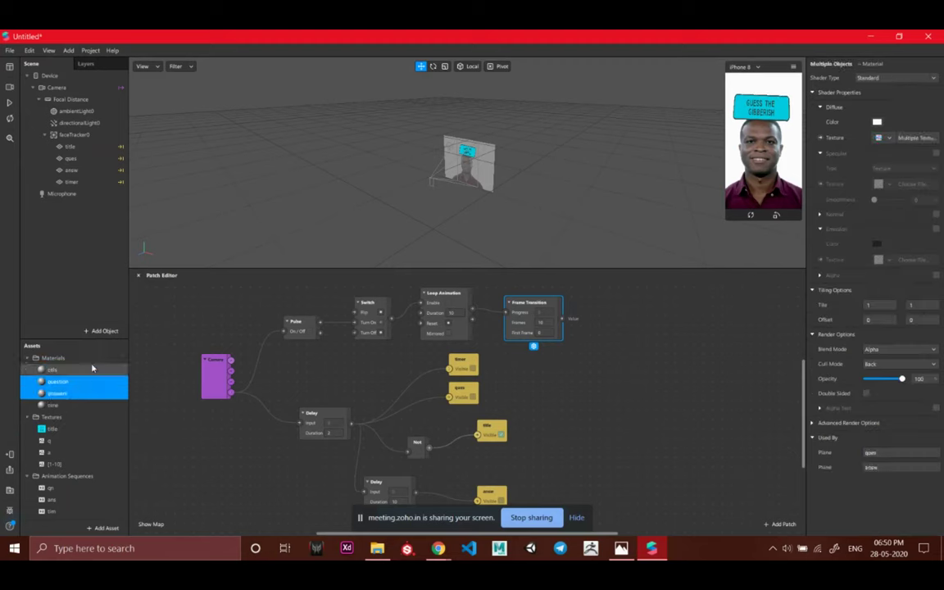
{"action": "left_click", "coordinate": [82, 358]}
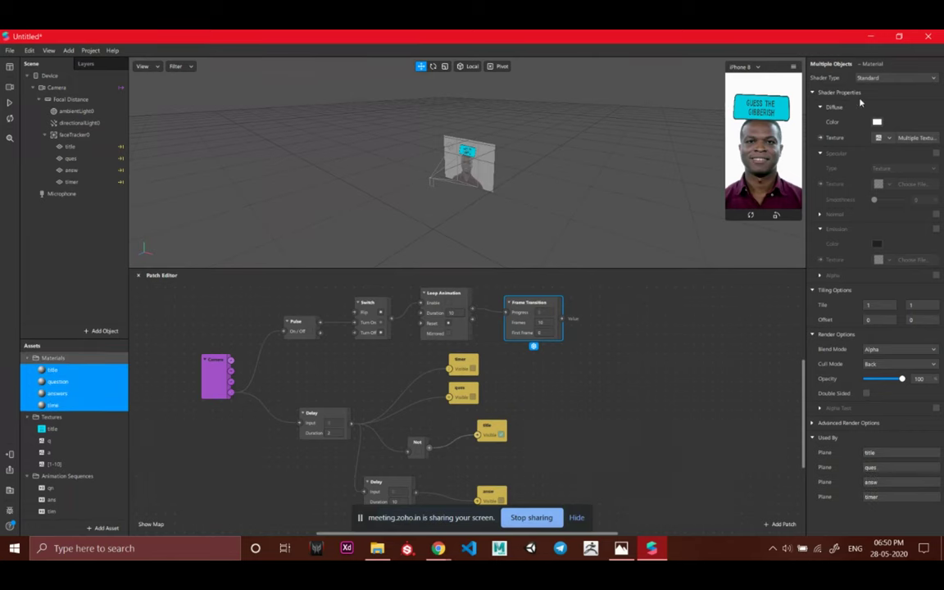
{"action": "left_click", "coordinate": [897, 77]}
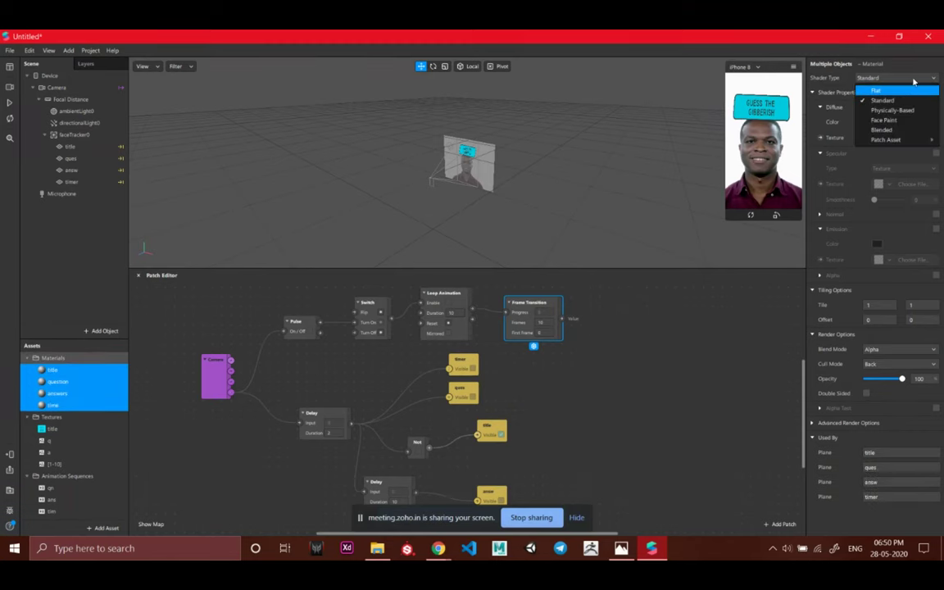
{"action": "left_click", "coordinate": [875, 90]}
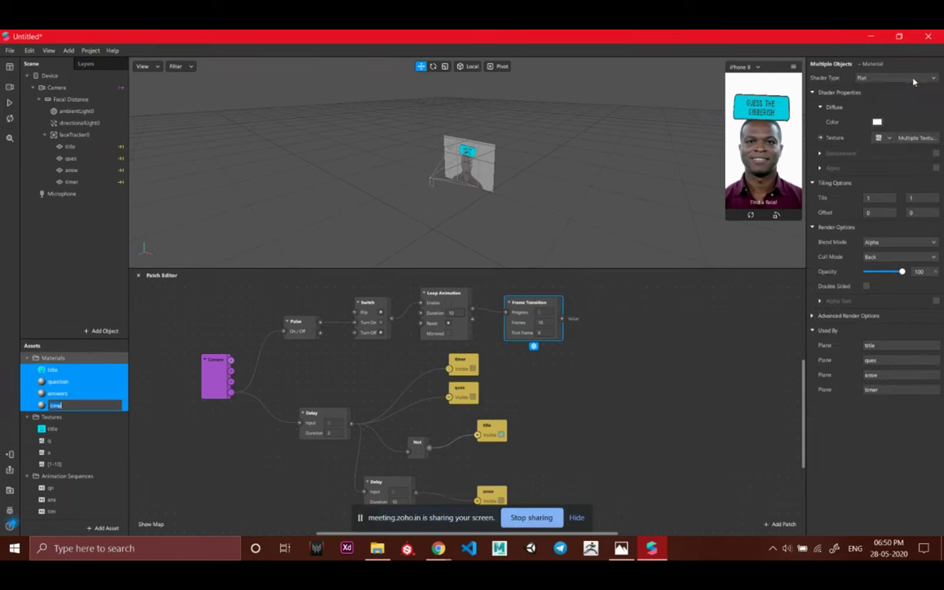
{"action": "left_click", "coordinate": [897, 78]}
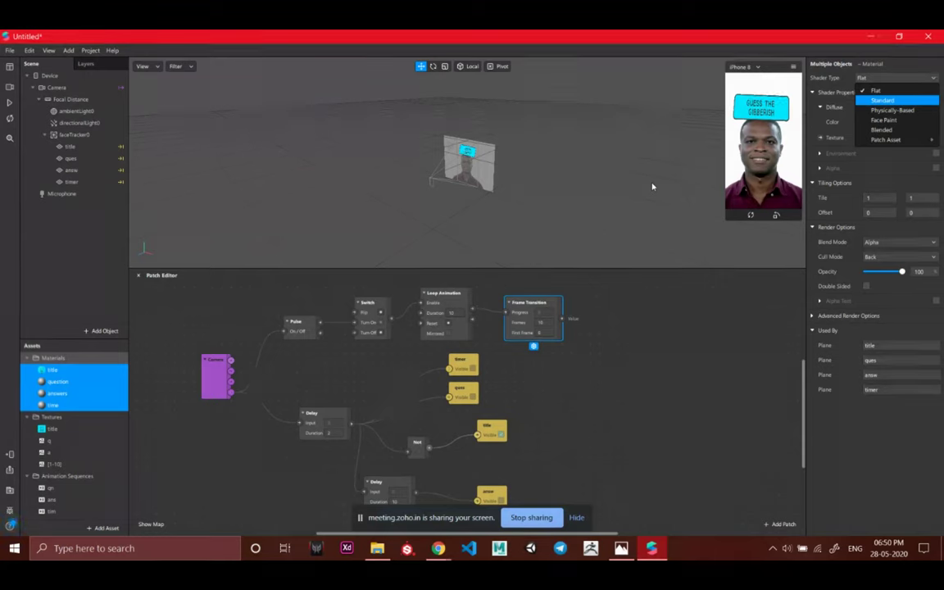
{"action": "key", "text": "Down"}
{"action": "key", "text": "Down"}
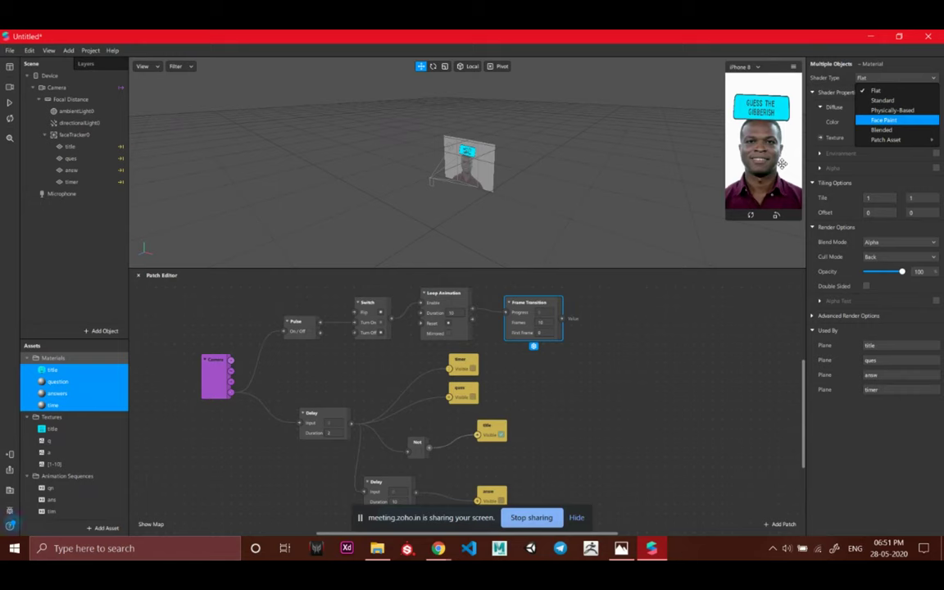
{"action": "mouse_move", "coordinate": [885, 139]}
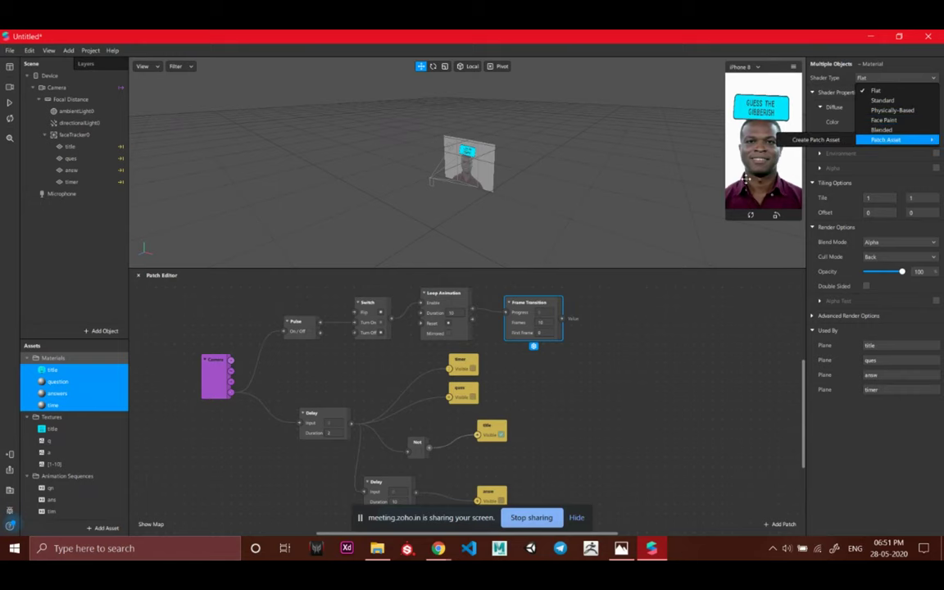
{"action": "left_click", "coordinate": [608, 171]}
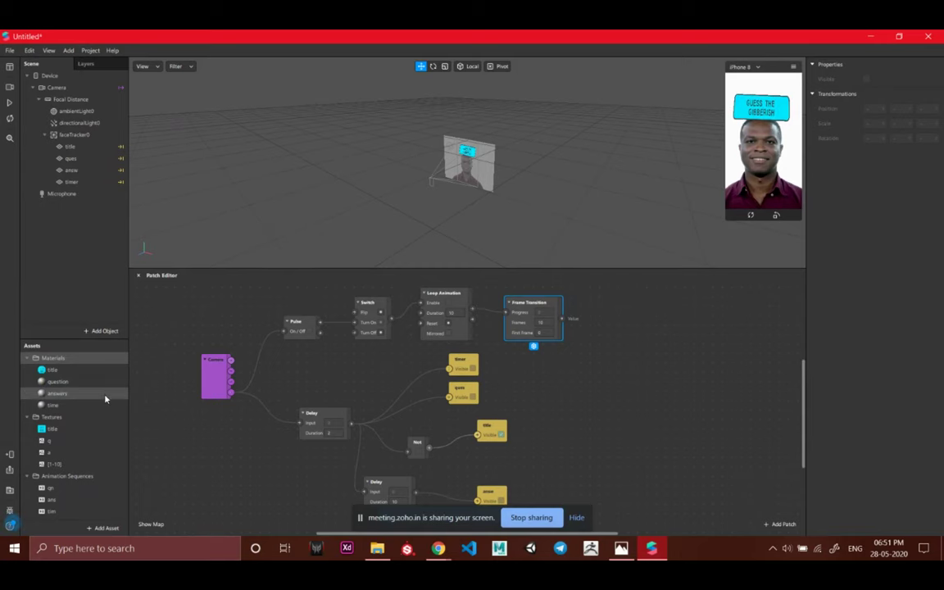
Select the qn, ans and tim animation sequences together and create Current Frame patches for them
{"action": "left_click", "coordinate": [86, 491]}
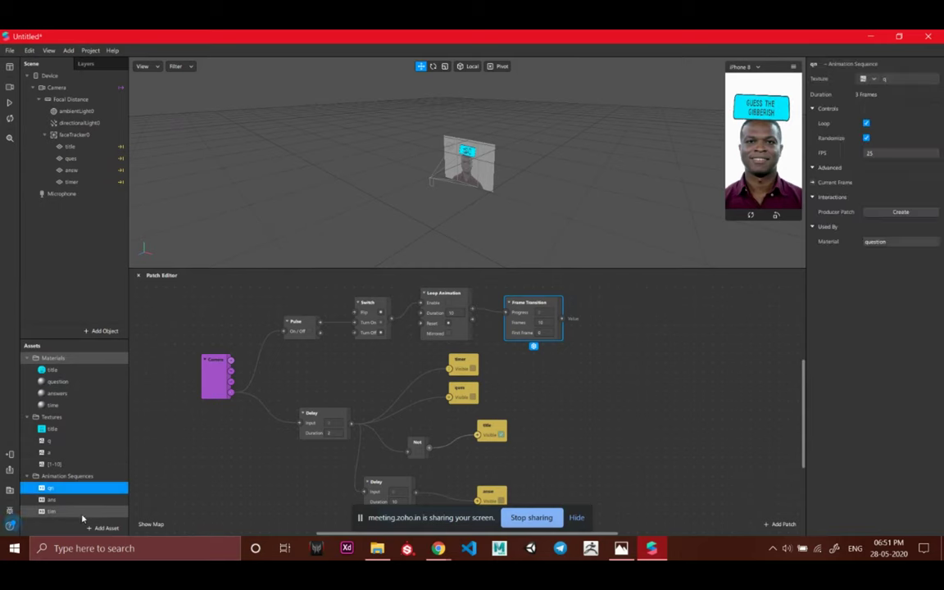
{"action": "left_click", "coordinate": [81, 513], "text": "shift"}
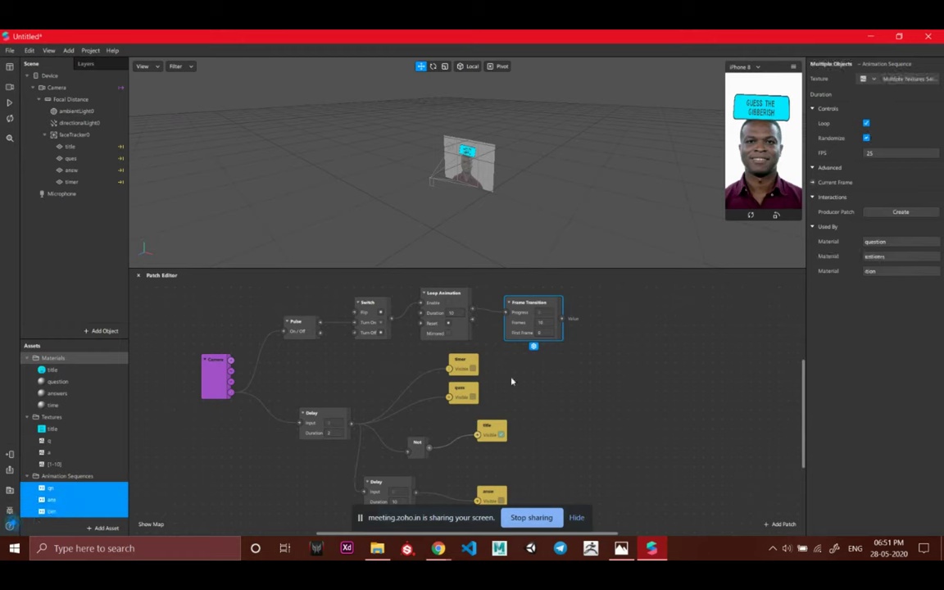
{"action": "left_click", "coordinate": [812, 168]}
{"action": "left_click", "coordinate": [812, 183]}
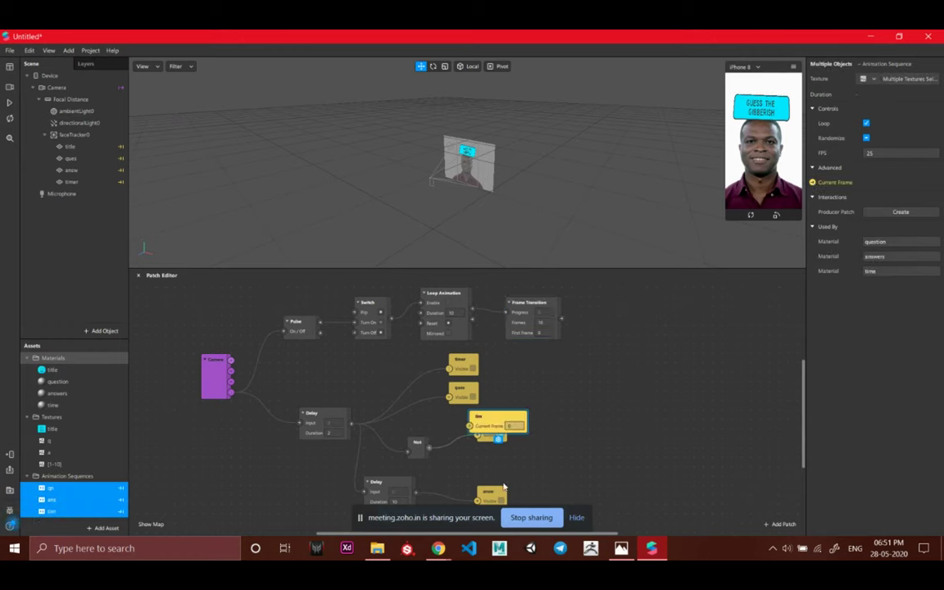
Spread out the three Current Frame patches and connect the Frame Transition's Value output to tim's Current Frame input
{"action": "left_click_drag", "start_coordinate": [529, 403], "coordinate": [619, 369]}
{"action": "left_click_drag", "start_coordinate": [480, 416], "coordinate": [636, 427]}
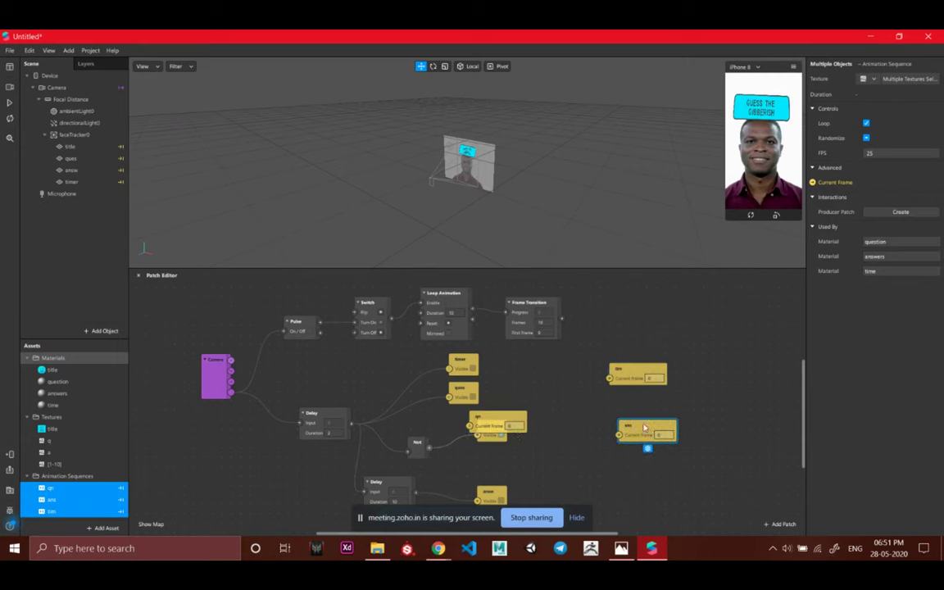
{"action": "left_click_drag", "start_coordinate": [496, 419], "coordinate": [626, 475]}
{"action": "left_click_drag", "start_coordinate": [631, 372], "coordinate": [622, 296]}
{"action": "left_click_drag", "start_coordinate": [562, 319], "coordinate": [601, 302]}
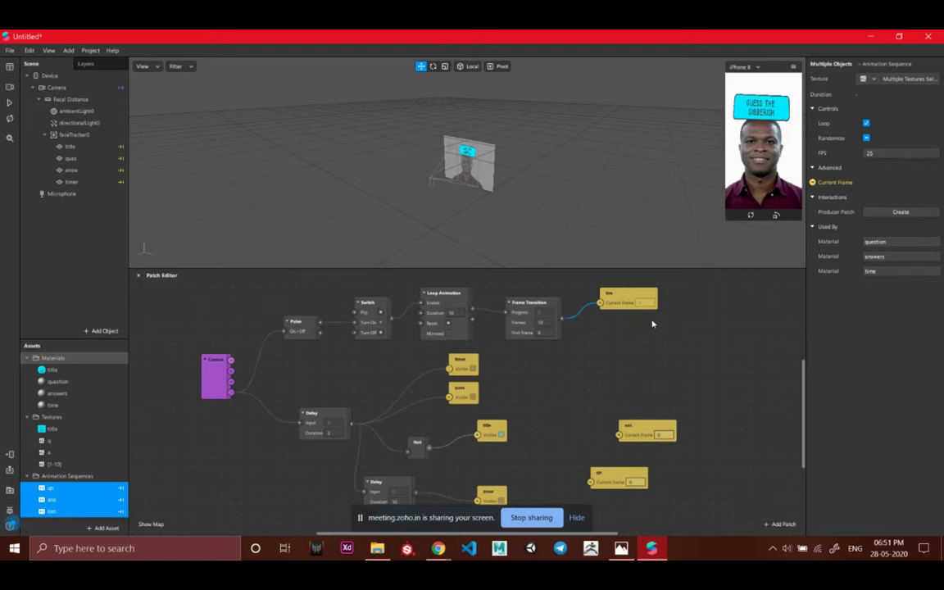
Add a Runtime patch below the Camera patch and feed its output into the Value input of a new Offset patch
{"action": "scroll", "coordinate": [525, 405], "scroll_direction": "down", "scroll_amount": 1}
{"action": "scroll", "coordinate": [541, 418], "scroll_direction": "down", "scroll_amount": 5}
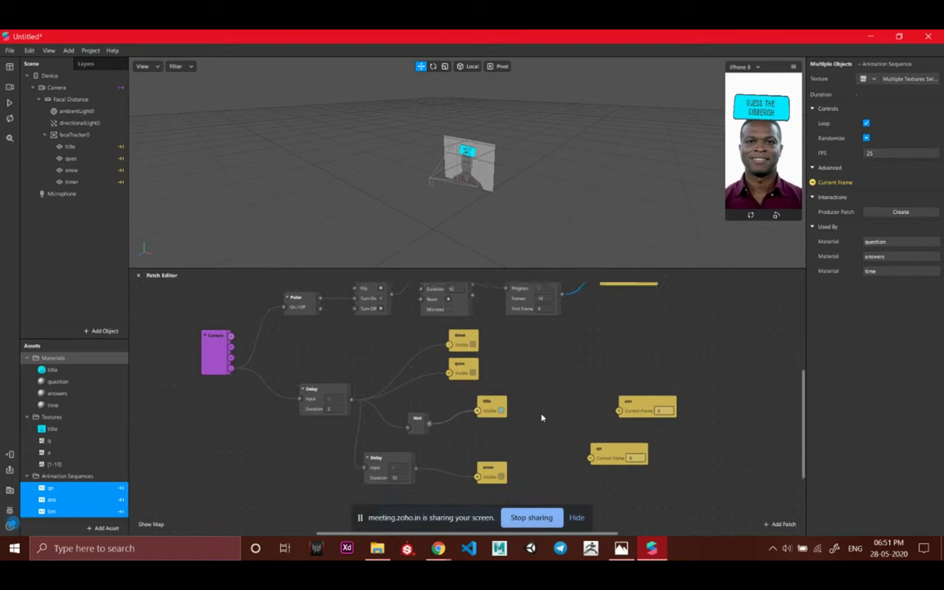
{"action": "scroll", "coordinate": [538, 410], "scroll_direction": "up", "scroll_amount": 2}
{"action": "scroll", "coordinate": [538, 409], "scroll_direction": "up", "scroll_amount": 2}
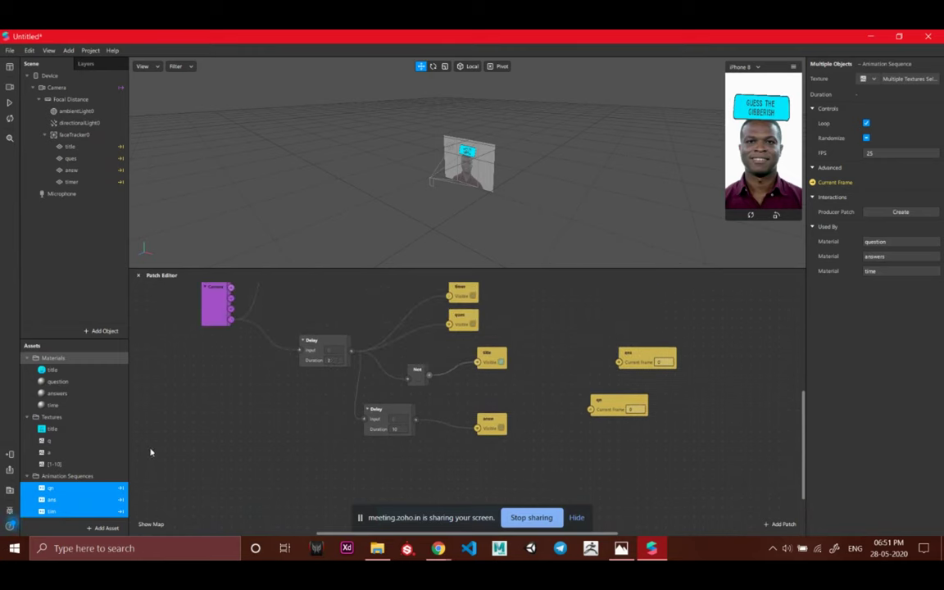
{"action": "double_click", "coordinate": [154, 423]}
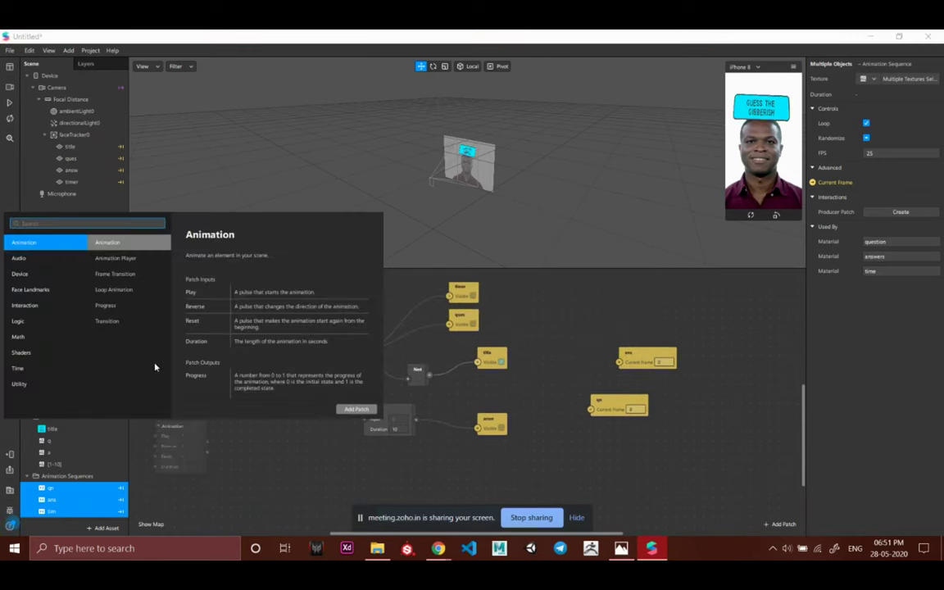
{"action": "type", "text": "run"}
{"action": "key", "text": "Return"}
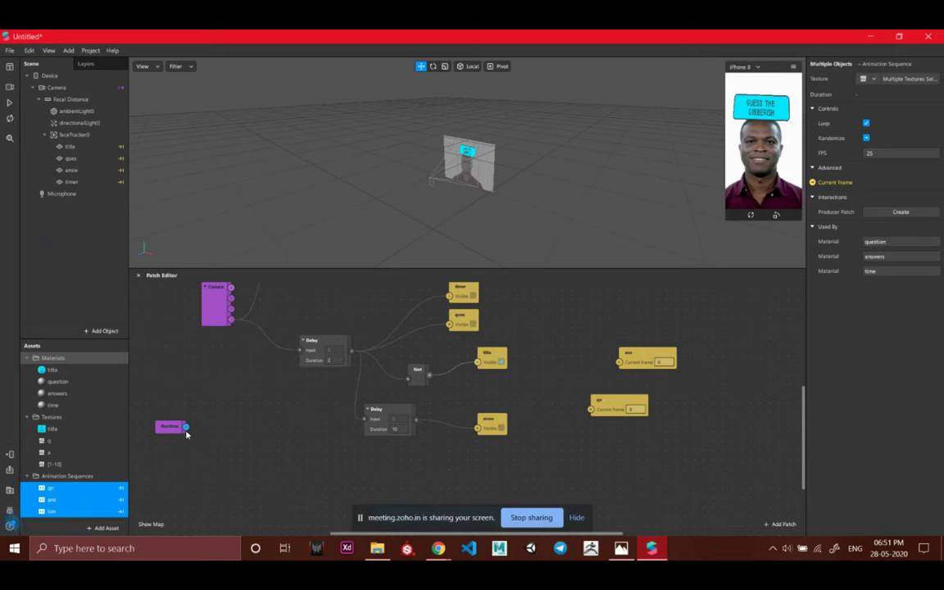
{"action": "left_click_drag", "start_coordinate": [185, 428], "coordinate": [236, 440]}
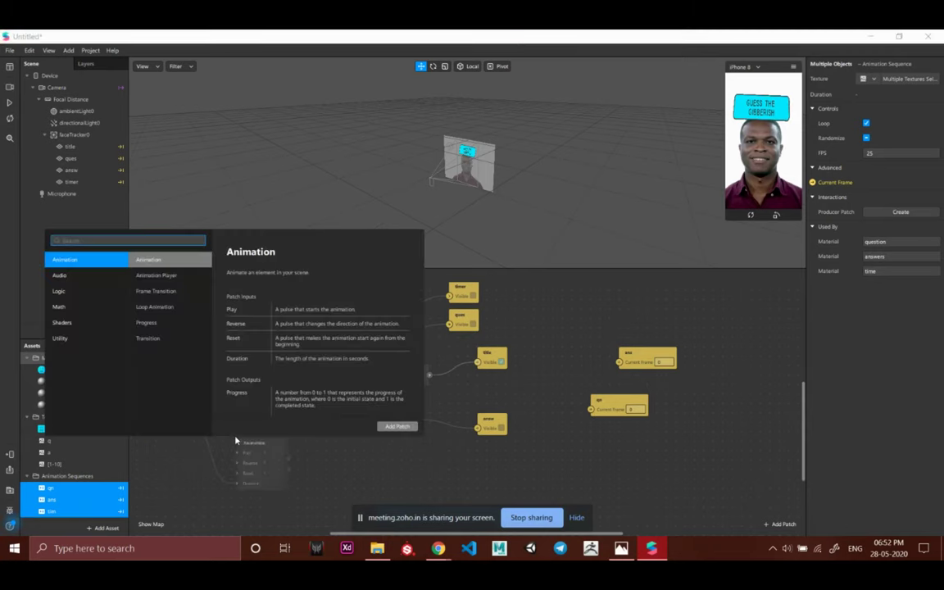
{"action": "type", "text": "off"}
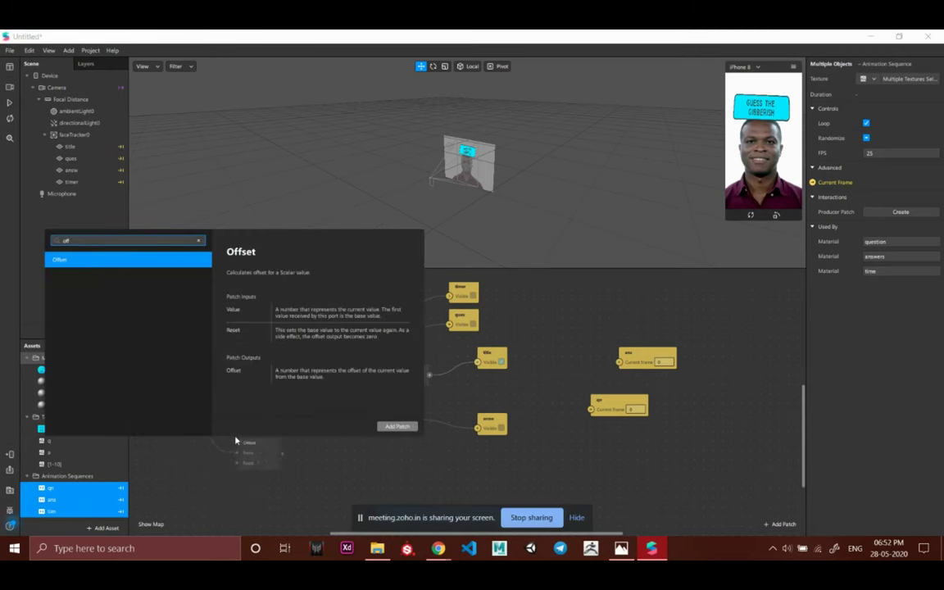
{"action": "key", "text": "Return"}
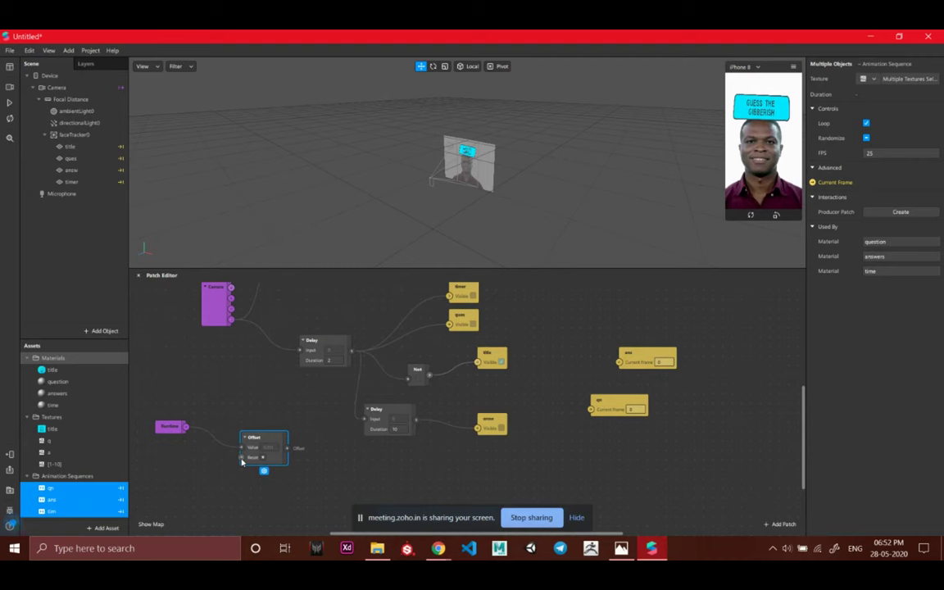
Insert a Pulse patch between the Camera's Video Recording output and the Offset's Reset input
{"action": "left_click", "coordinate": [218, 403]}
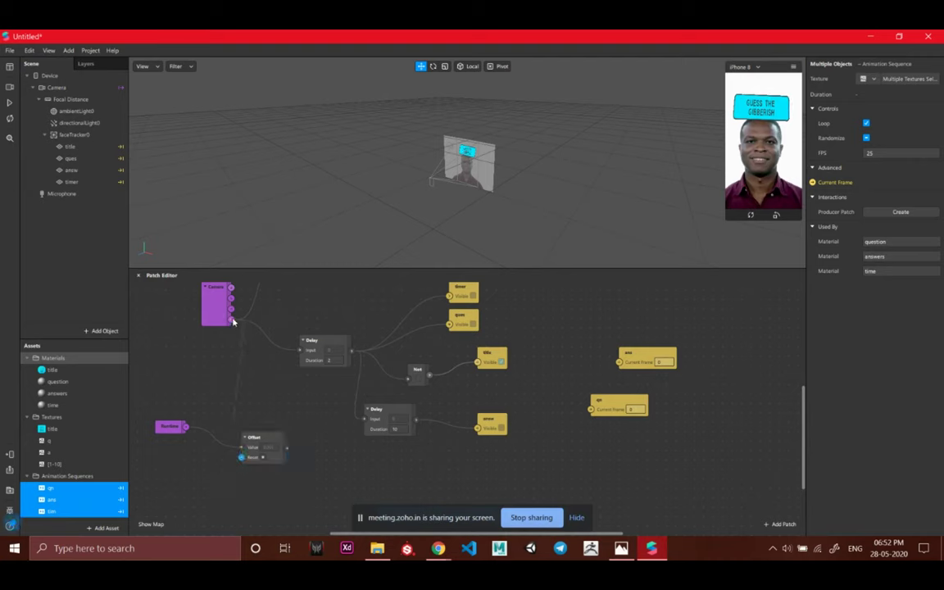
{"action": "key", "text": "ctrl+z"}
{"action": "left_click_drag", "start_coordinate": [293, 288], "coordinate": [222, 374]}
{"action": "right_click", "coordinate": [254, 349]}
{"action": "left_click", "coordinate": [211, 379]}
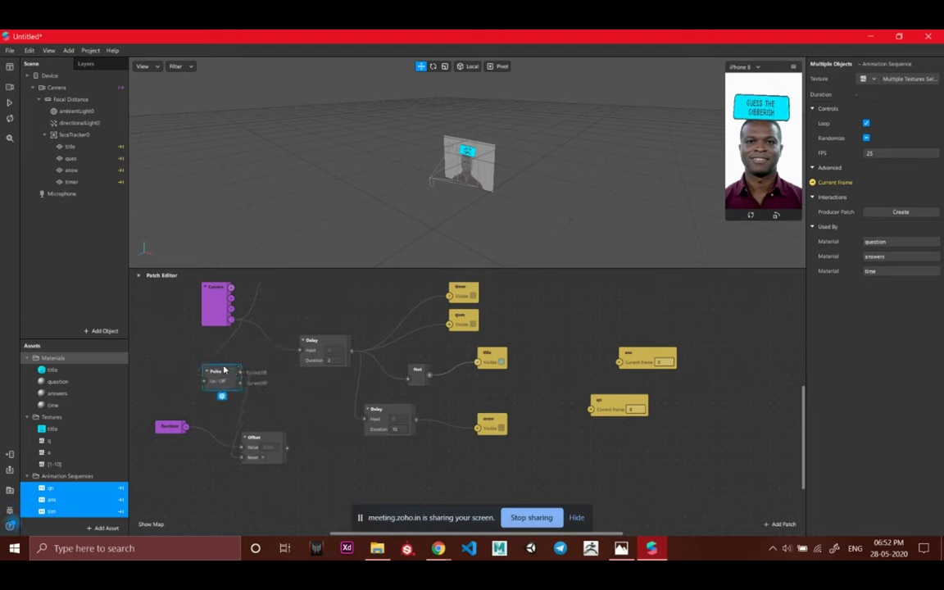
Add a Less Than patch fed by the Offset's output and set its comparison value to 3
{"action": "double_click", "coordinate": [325, 469]}
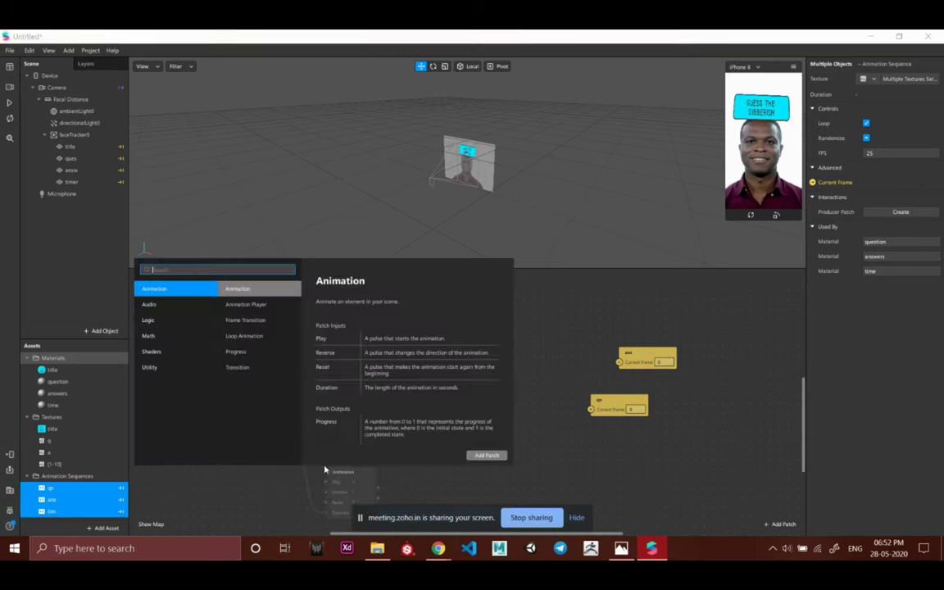
{"action": "left_click", "coordinate": [324, 469]}
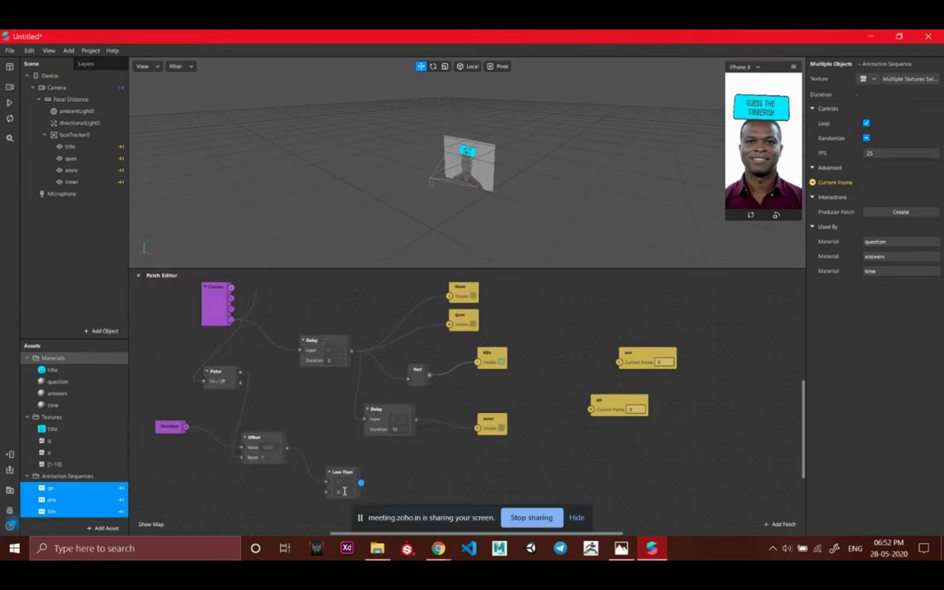
{"action": "left_click", "coordinate": [344, 491]}
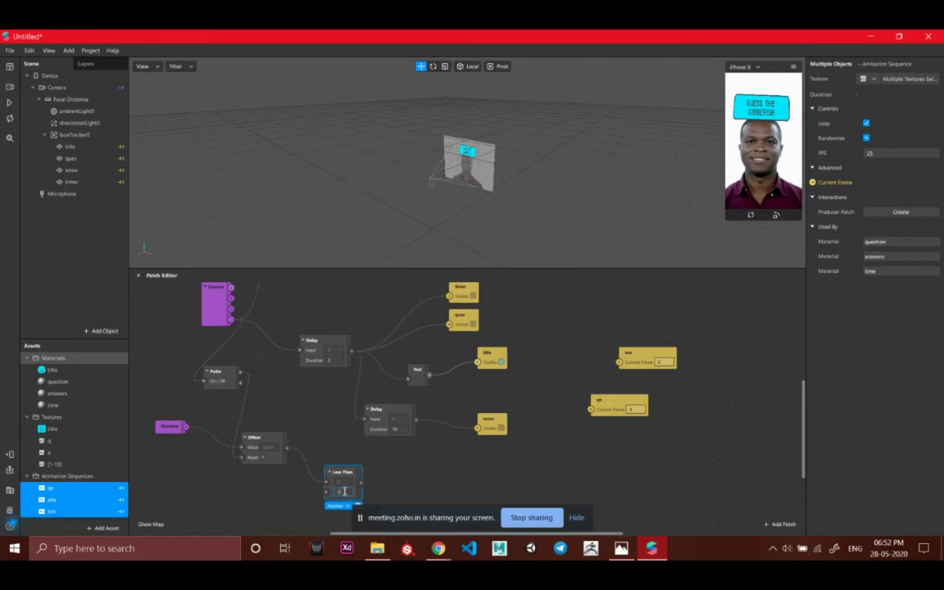
{"action": "left_click", "coordinate": [407, 461]}
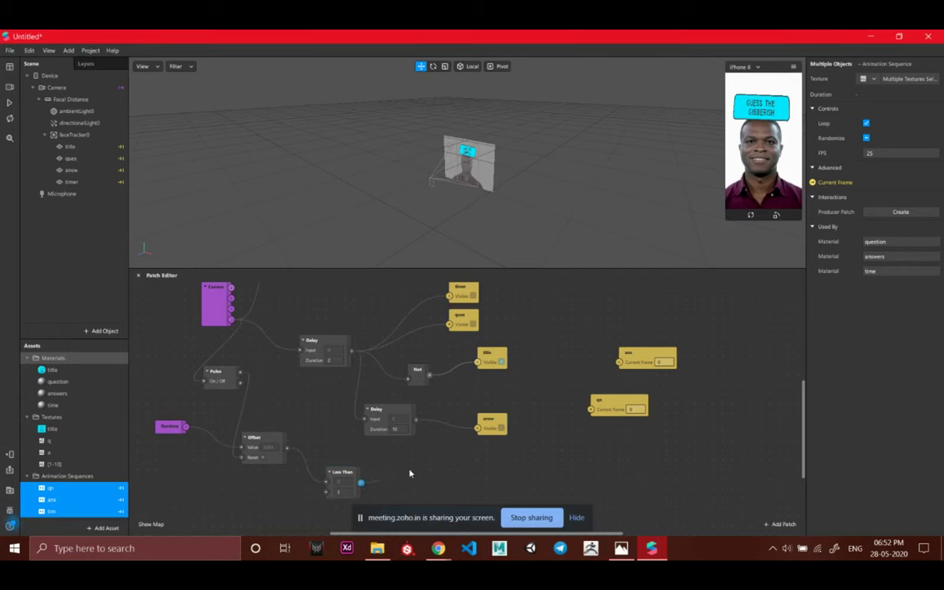
Add a Loop Animation patch with its Enable input fed by the Less Than output, and place it beside the Less Than patch
{"action": "left_click_drag", "start_coordinate": [360, 482], "coordinate": [410, 473]}
{"action": "type", "text": "loo"}
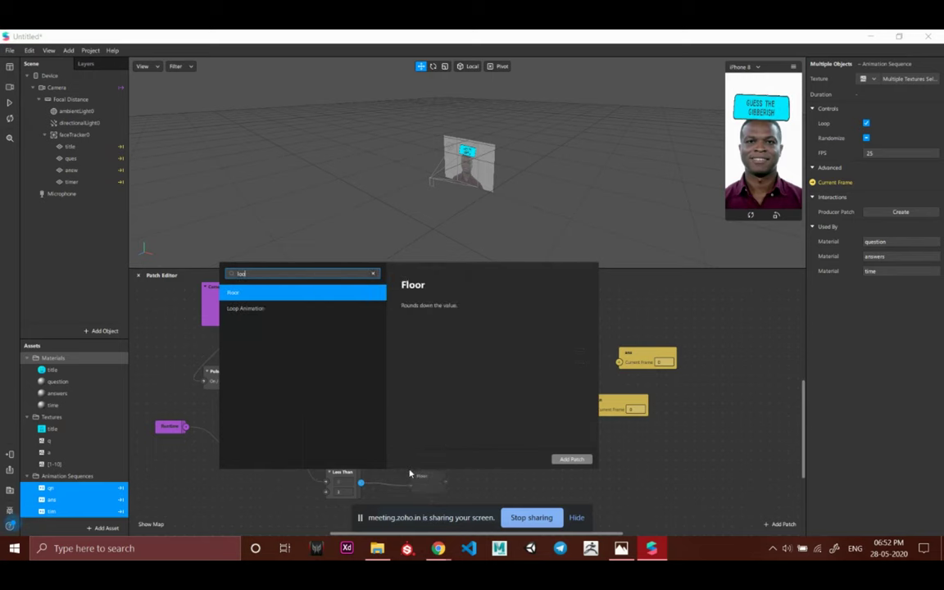
{"action": "key", "text": "Return"}
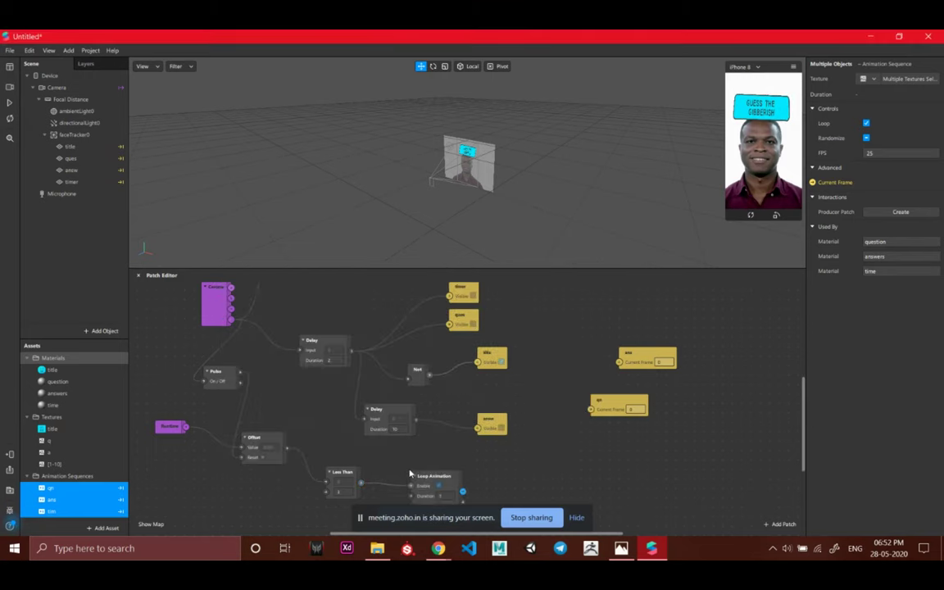
{"action": "left_click_drag", "start_coordinate": [442, 484], "coordinate": [438, 475]}
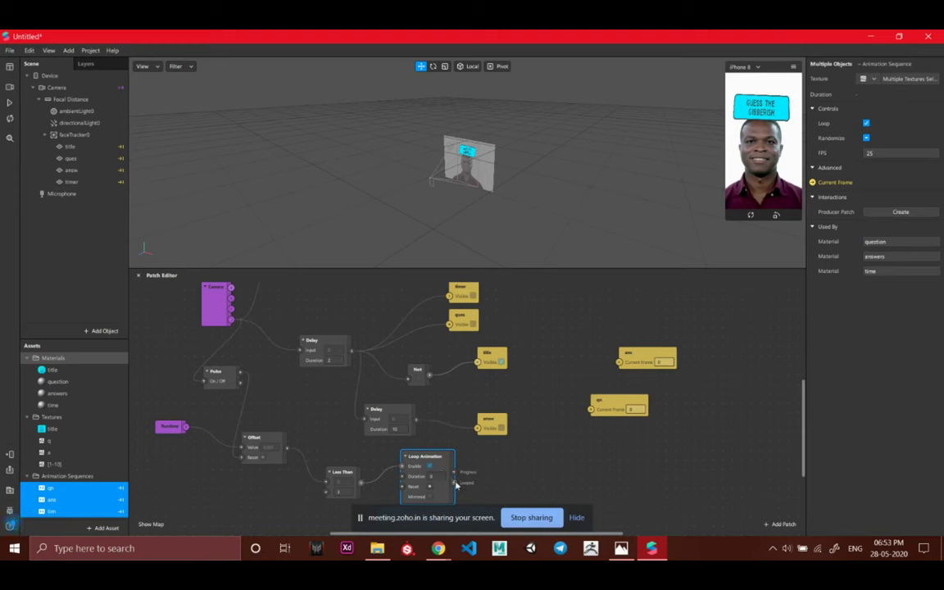
Add a Random patch with its Randomize input driven by the Loop Animation's Looped output, and place it beside that patch
{"action": "left_click_drag", "start_coordinate": [455, 484], "coordinate": [519, 482]}
{"action": "type", "text": "rand"}
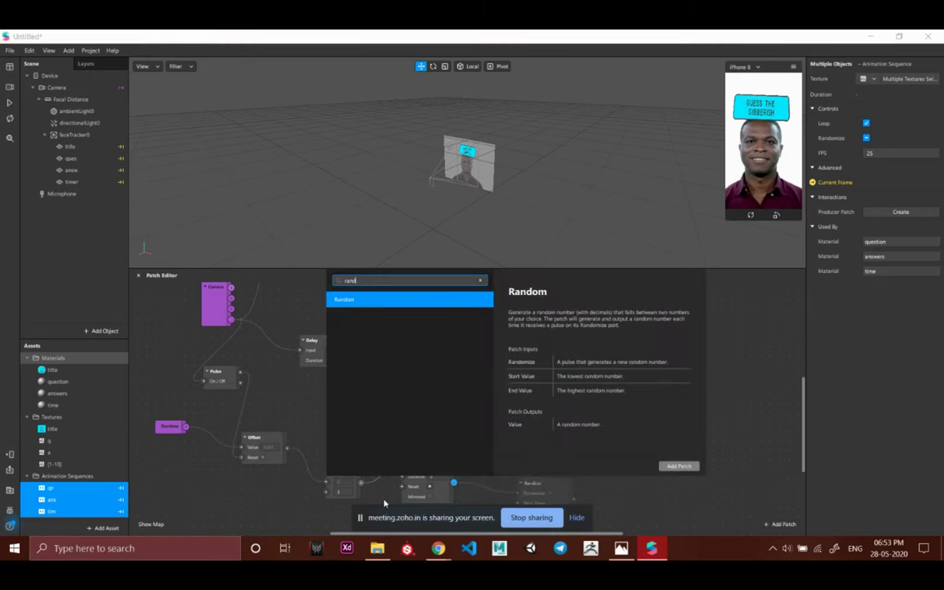
{"action": "key", "text": "Return"}
{"action": "scroll", "coordinate": [655, 456], "scroll_direction": "down", "scroll_amount": 4}
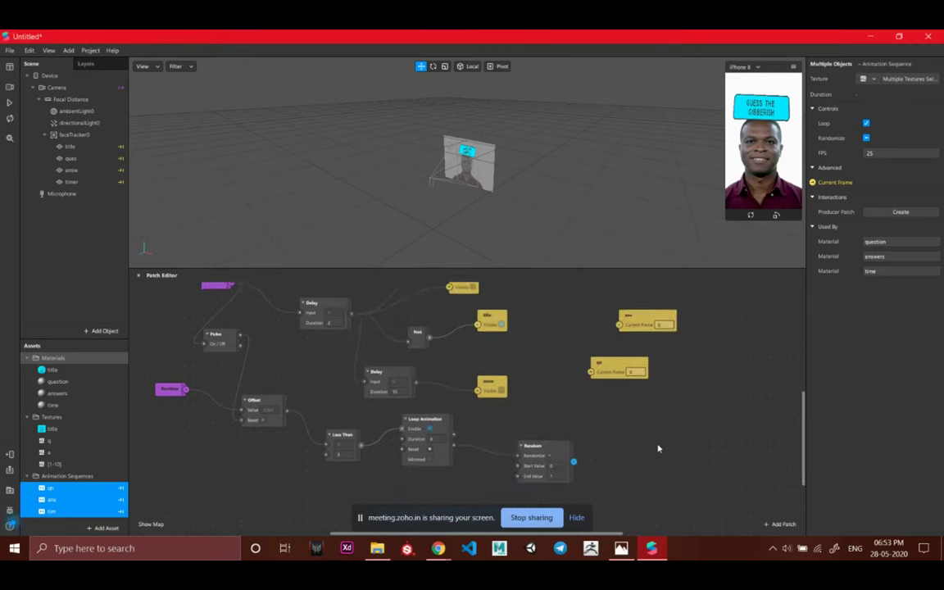
{"action": "mouse_move", "coordinate": [557, 416]}
{"action": "left_mouse_down"}
{"action": "mouse_move", "coordinate": [534, 391]}
{"action": "mouse_move", "coordinate": [548, 425]}
{"action": "left_mouse_up"}
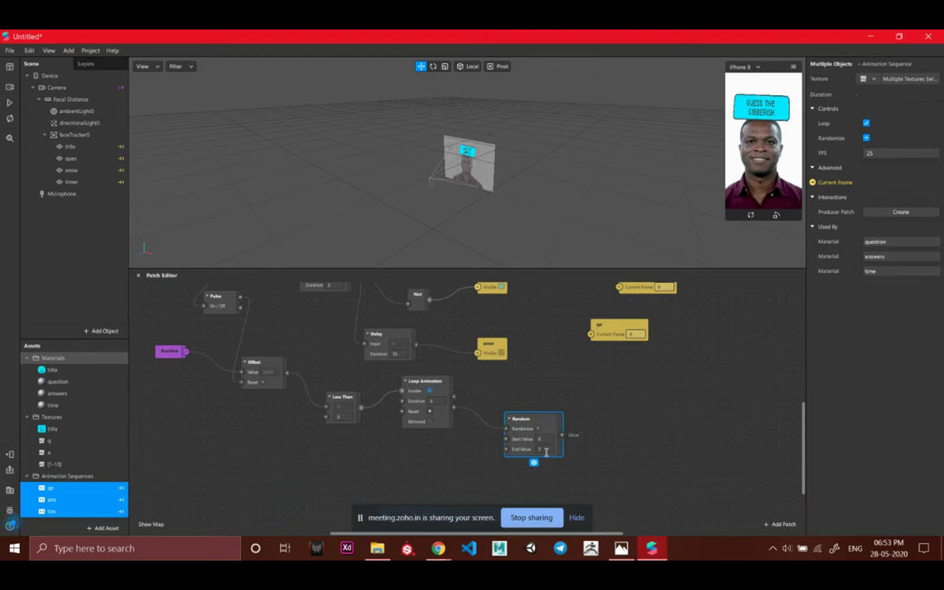
Add a Round patch fed by the Random patch's Value output
{"action": "left_click_drag", "start_coordinate": [546, 452], "coordinate": [600, 403]}
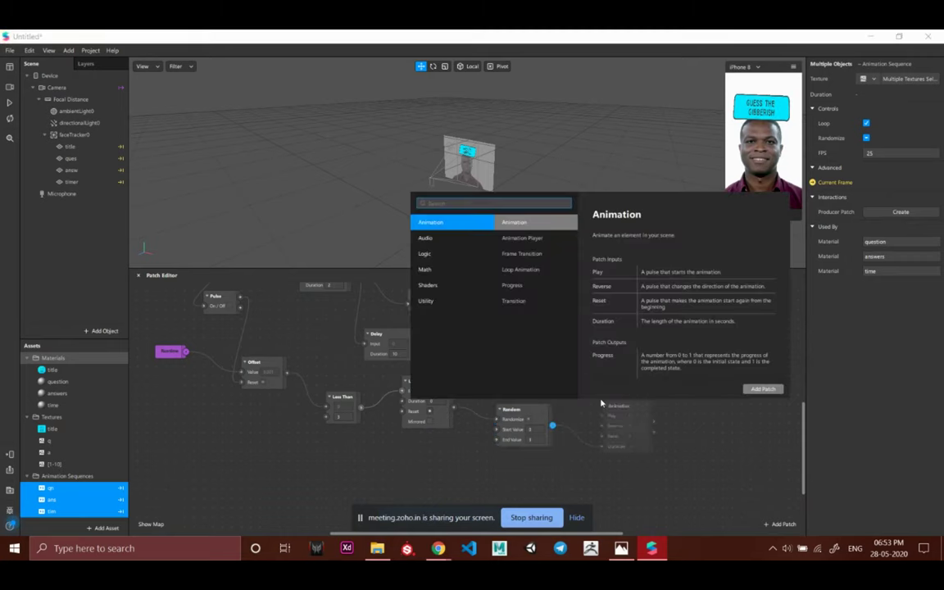
{"action": "type", "text": "rou"}
{"action": "key", "text": "Return"}
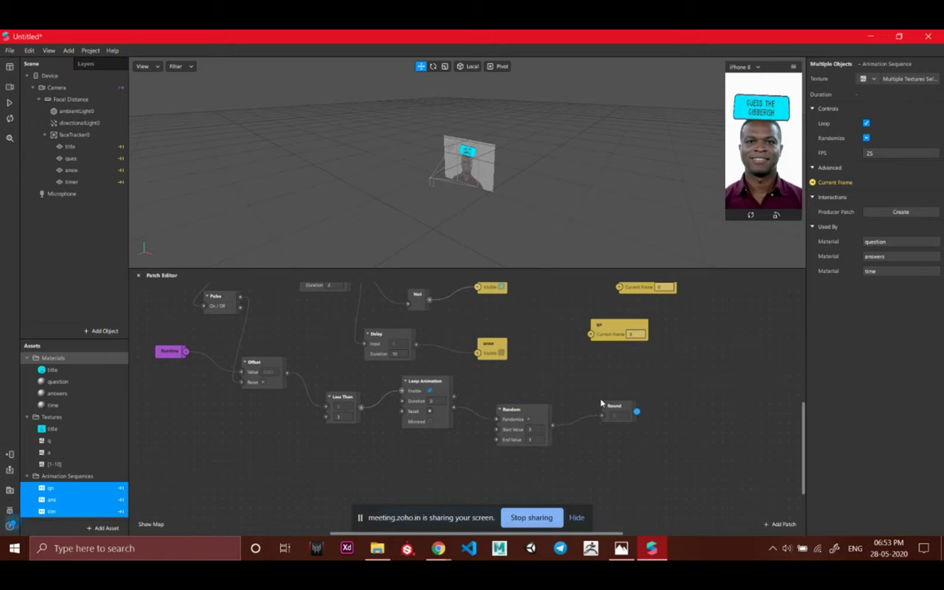
Make room around the qn and Round patches and connect Round's output to qn's Current Frame input
{"action": "left_click", "coordinate": [630, 330]}
{"action": "left_click_drag", "start_coordinate": [630, 330], "coordinate": [743, 340]}
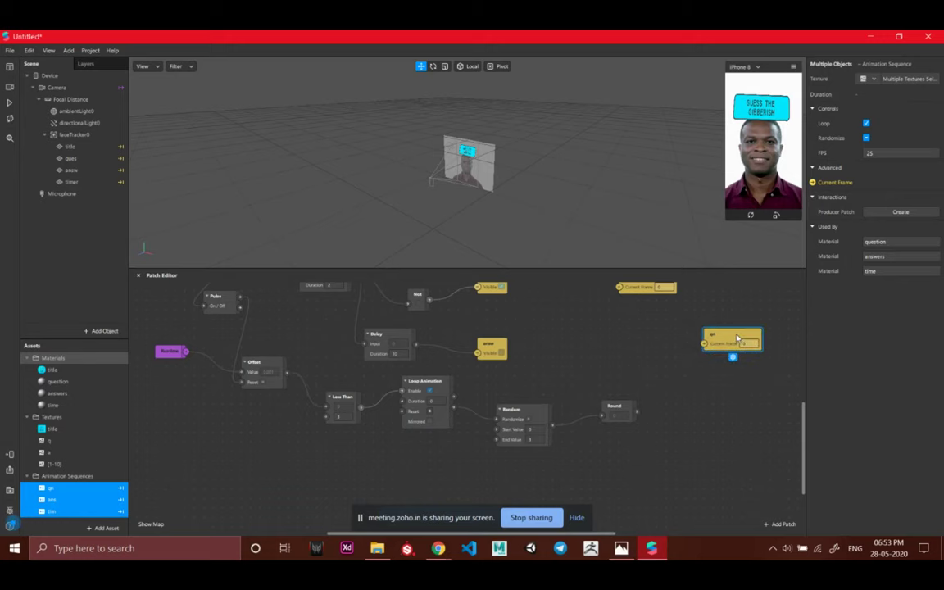
{"action": "left_click", "coordinate": [607, 416]}
{"action": "left_click_drag", "start_coordinate": [606, 417], "coordinate": [596, 416]}
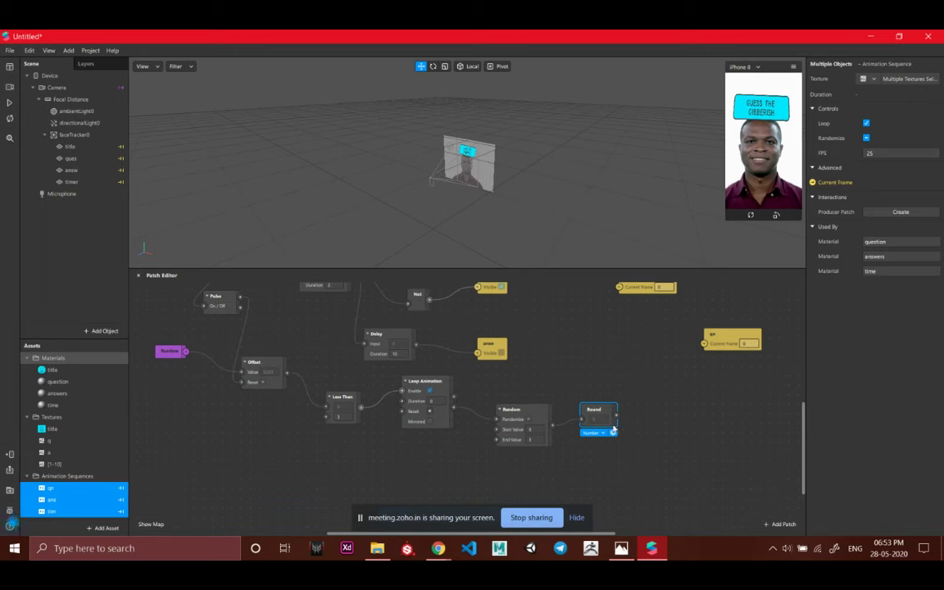
{"action": "left_click", "coordinate": [663, 385]}
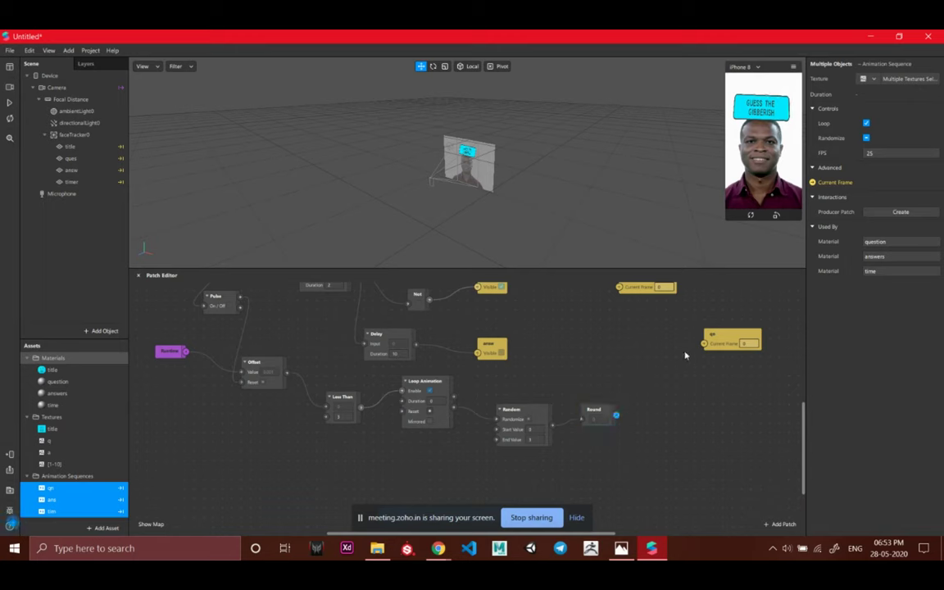
{"action": "left_click_drag", "start_coordinate": [616, 415], "coordinate": [706, 346]}
Add a Delay patch below the Round patch, with its input fed by Round's output
{"action": "double_click", "coordinate": [635, 447]}
{"action": "type", "text": "de"}
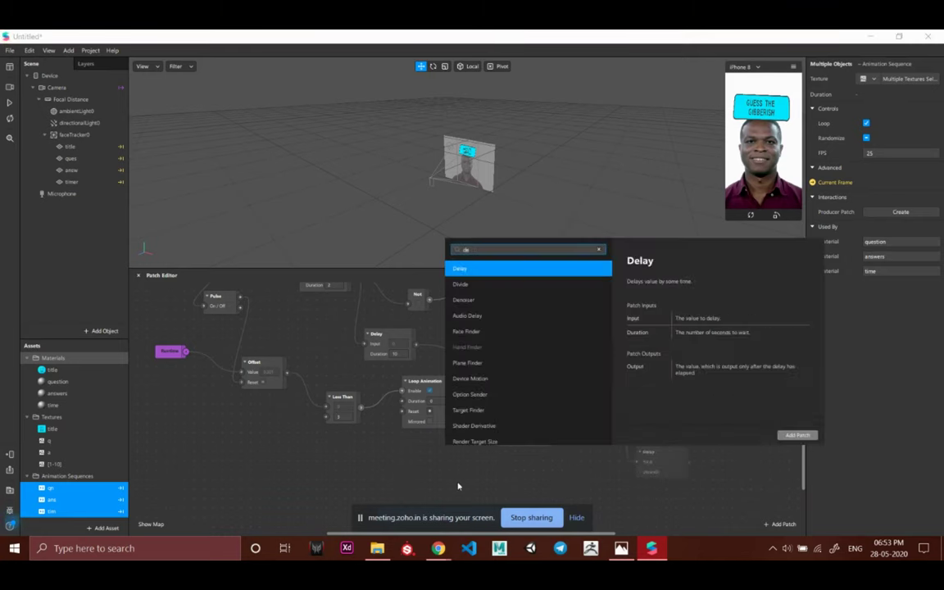
{"action": "key", "text": "Return"}
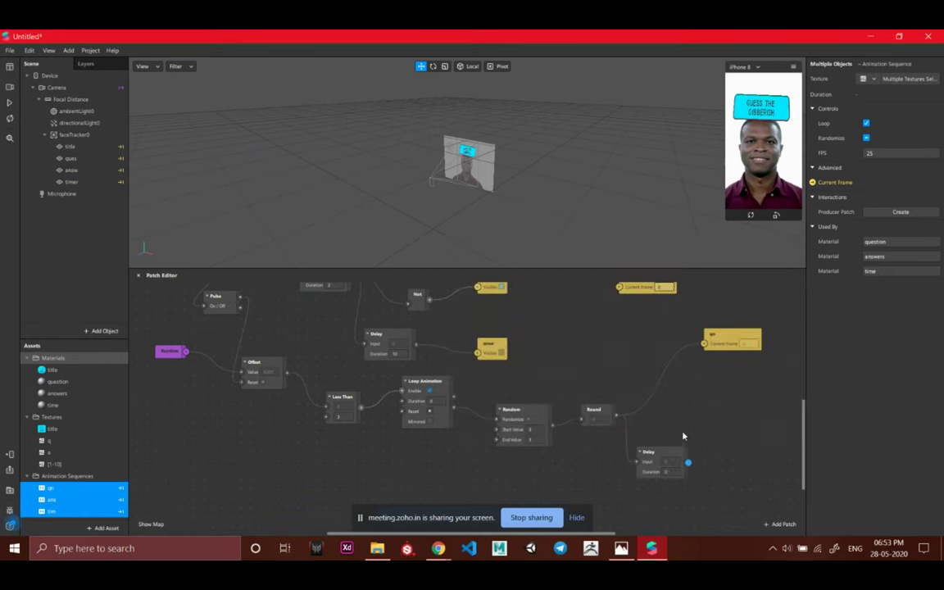
{"action": "left_click", "coordinate": [670, 454]}
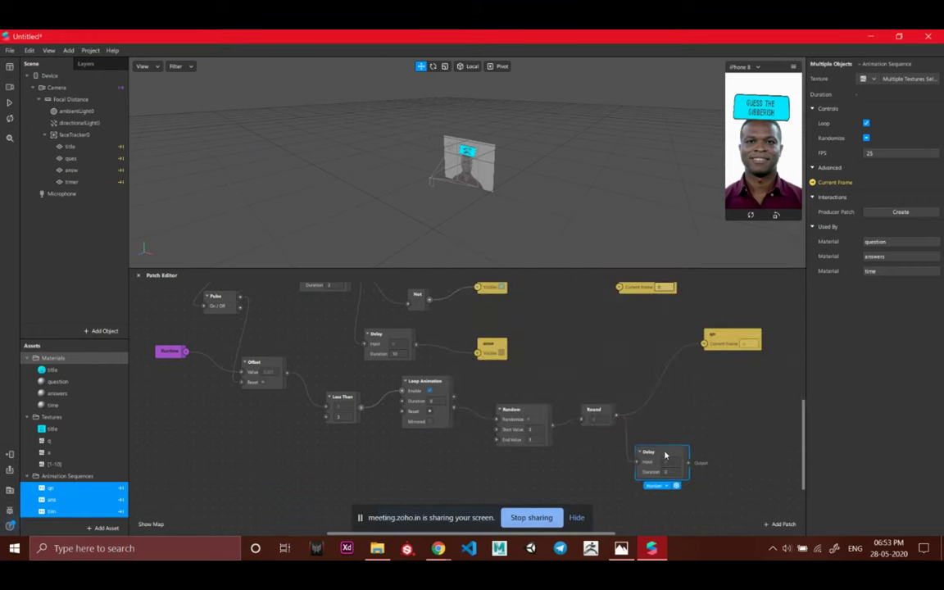
Move the ans patch beside the new Delay patch and connect the Delay's output to ans's Current Frame input
{"action": "double_click", "coordinate": [712, 402]}
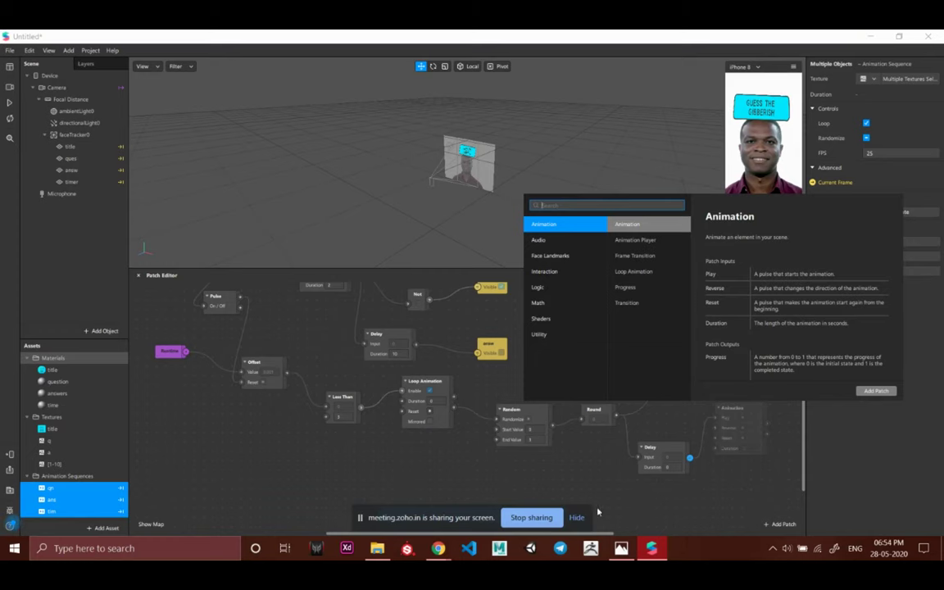
{"action": "left_click", "coordinate": [667, 442]}
{"action": "left_click_drag", "start_coordinate": [656, 288], "coordinate": [779, 428]}
{"action": "left_click_drag", "start_coordinate": [690, 457], "coordinate": [743, 437]}
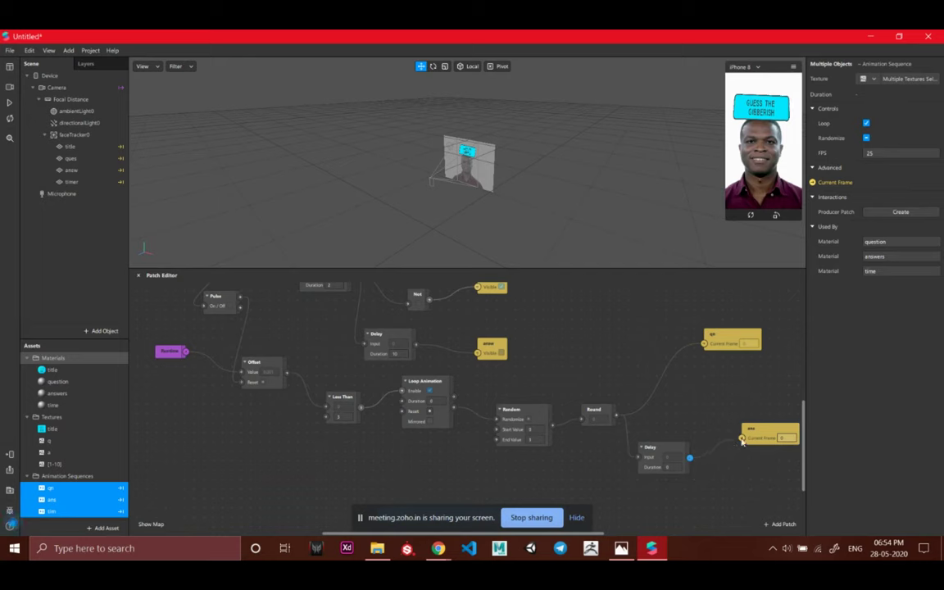
{"action": "scroll", "coordinate": [666, 394], "scroll_direction": "up", "scroll_amount": 5}
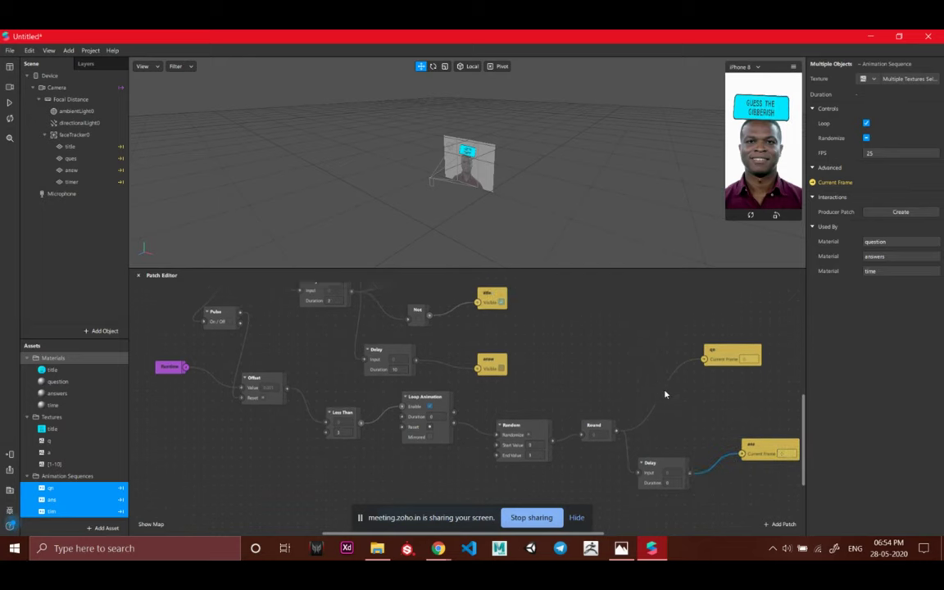
{"action": "scroll", "coordinate": [666, 394], "scroll_direction": "up", "scroll_amount": 5}
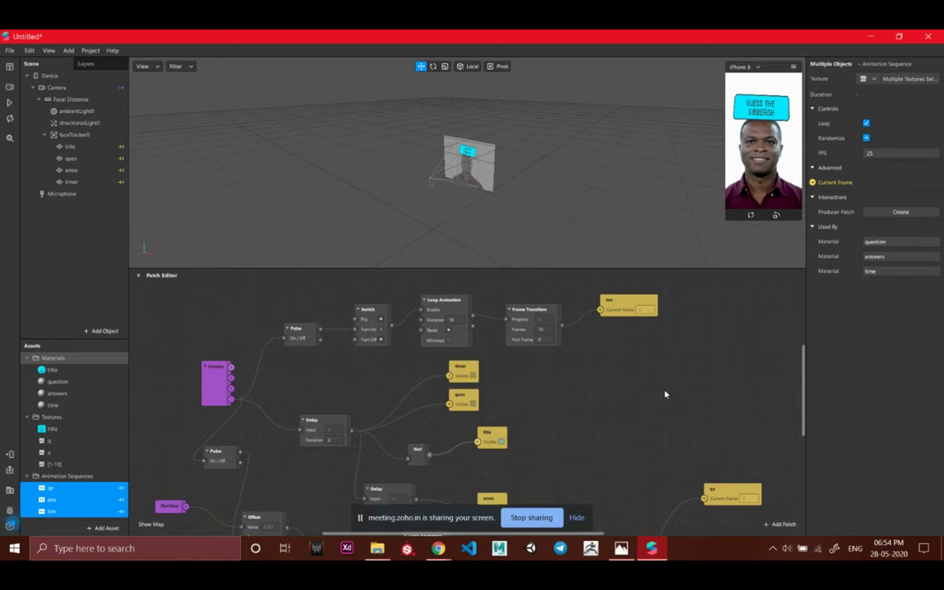
{"action": "scroll", "coordinate": [665, 395], "scroll_direction": "down", "scroll_amount": 2}
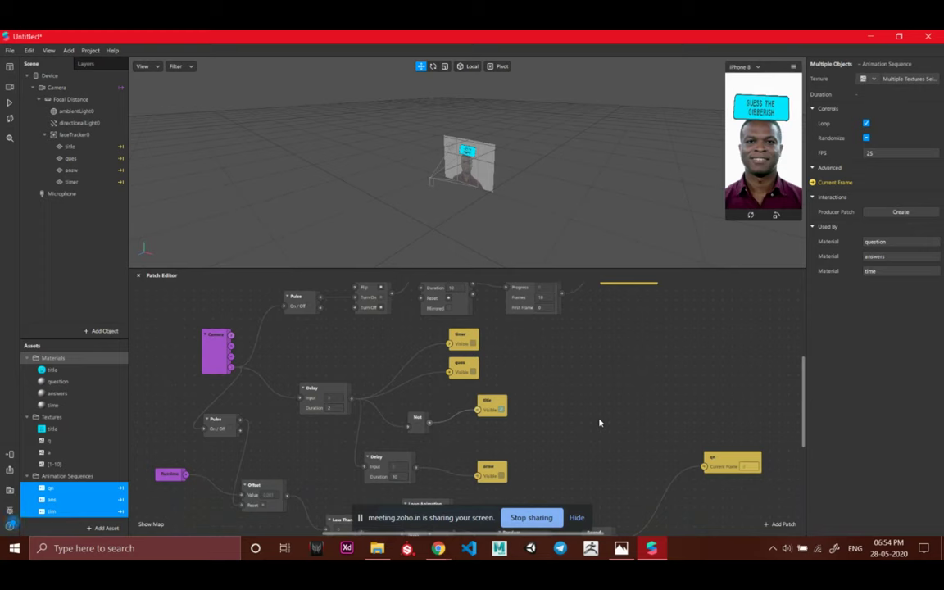
{"action": "scroll", "coordinate": [644, 410], "scroll_direction": "down", "scroll_amount": 1}
{"action": "scroll", "coordinate": [644, 409], "scroll_direction": "up", "scroll_amount": 3}
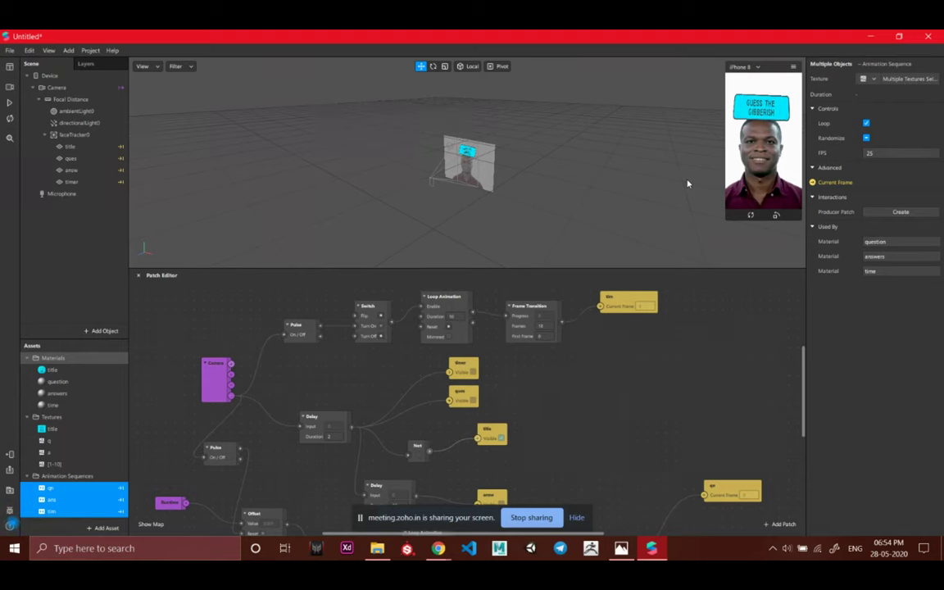
Send the effect to the Instagram Camera app for testing
{"action": "left_click", "coordinate": [7, 457]}
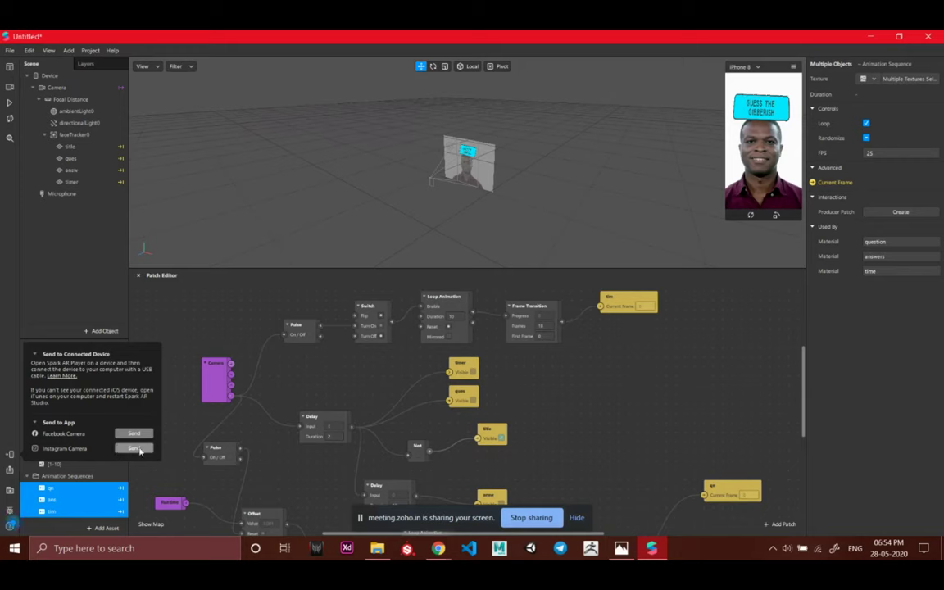
{"action": "left_click", "coordinate": [133, 449]}
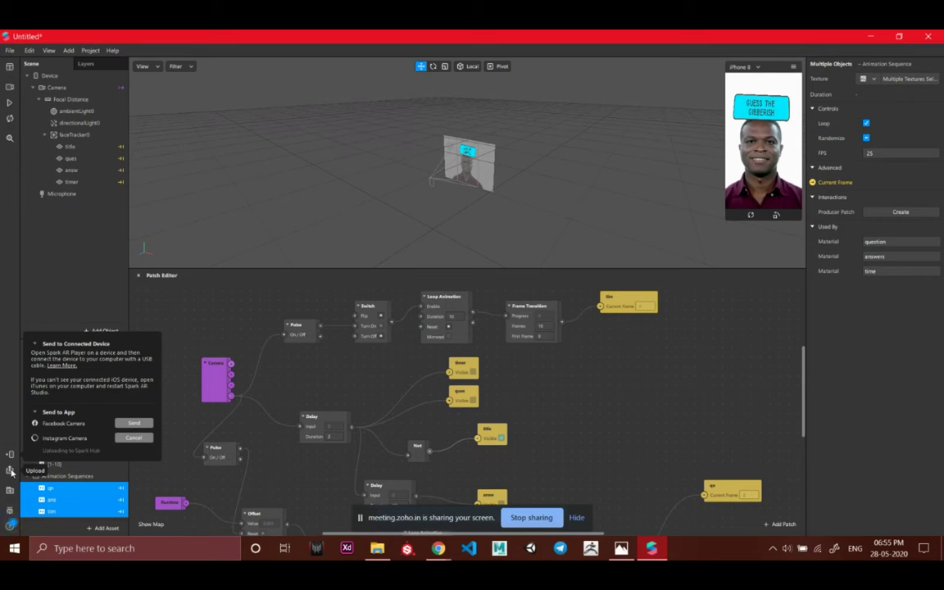
Play TEST VIDEO from the desktop's webinar folder to preview the filter on a phone, and close the player and folder
{"action": "key", "text": "super+d"}
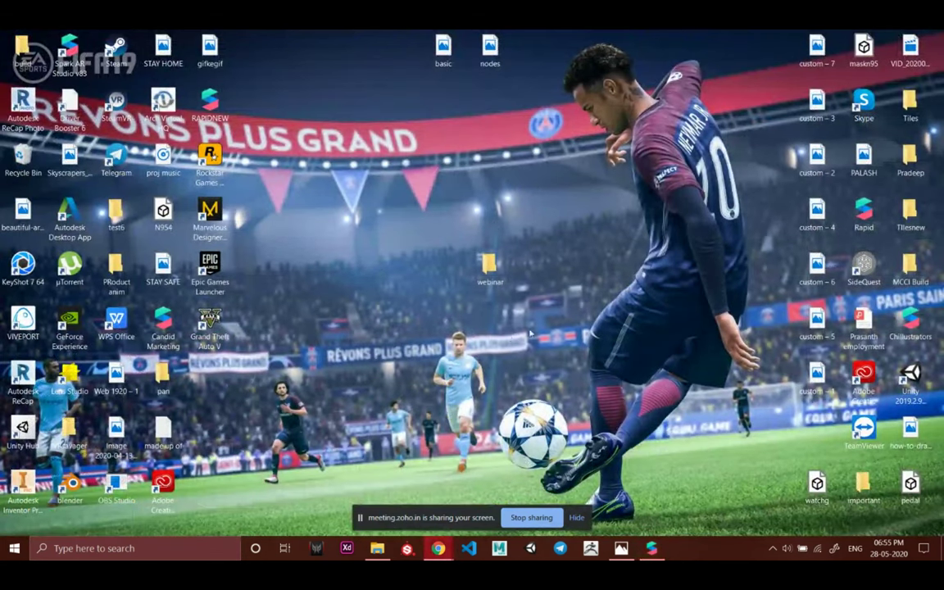
{"action": "double_click", "coordinate": [489, 266]}
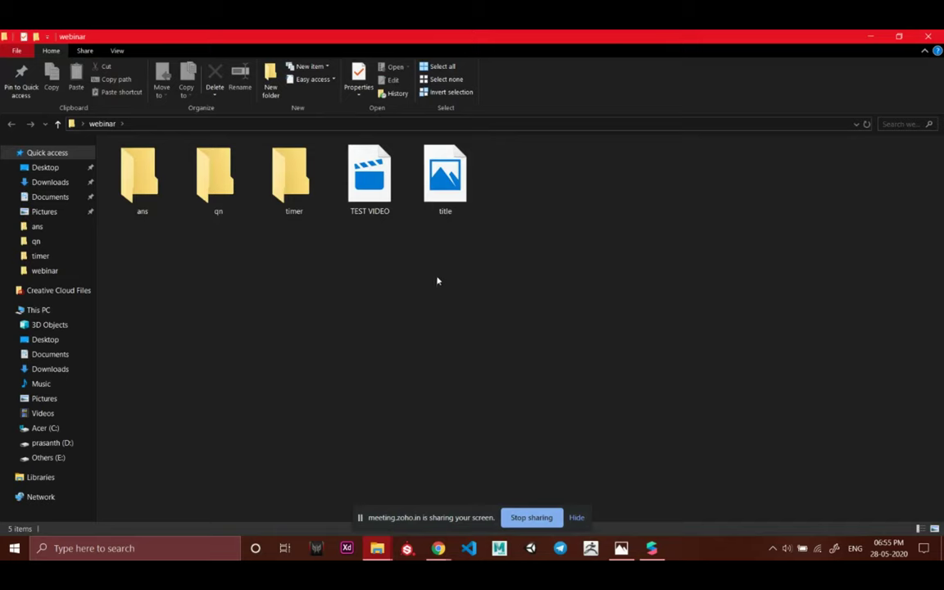
{"action": "double_click", "coordinate": [388, 188]}
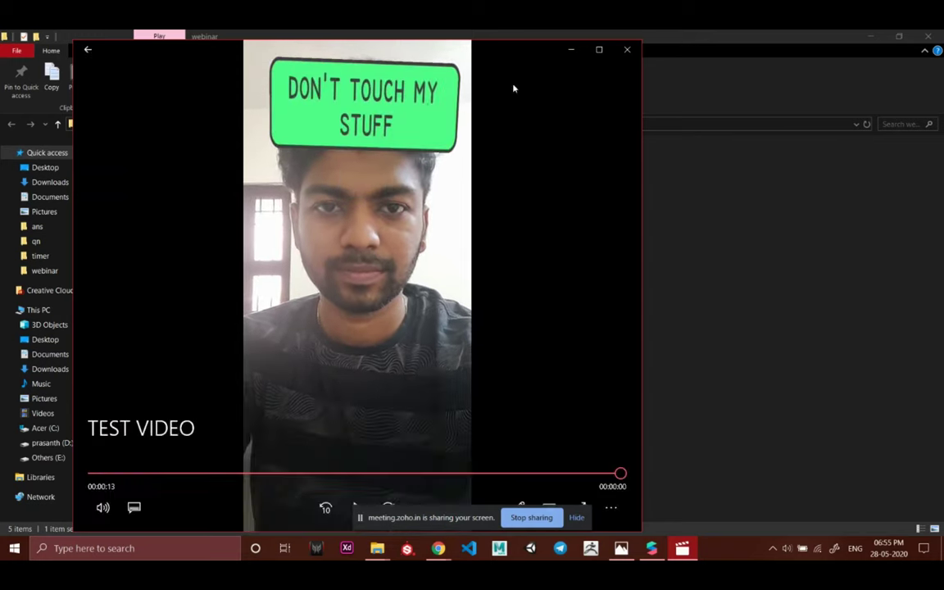
{"action": "left_click", "coordinate": [627, 49]}
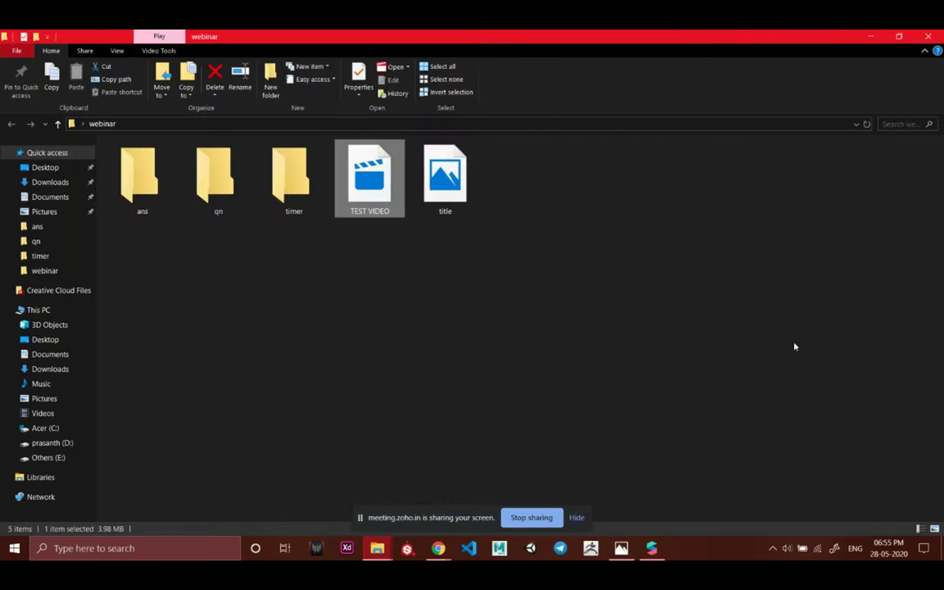
{"action": "left_click", "coordinate": [930, 36]}
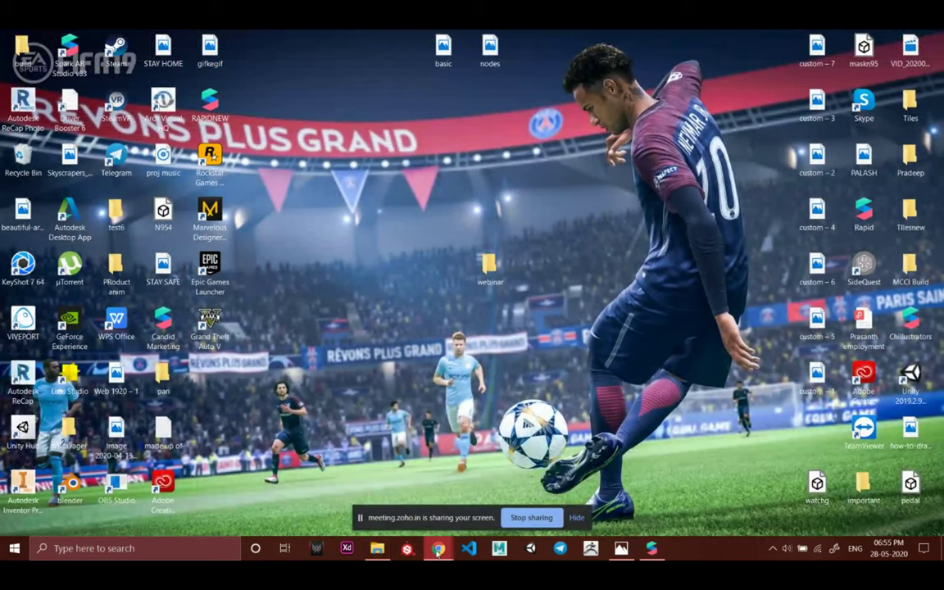
Switch back to Spark AR Studio and clear the animation sequence selection
{"action": "mouse_move", "coordinate": [438, 552]}
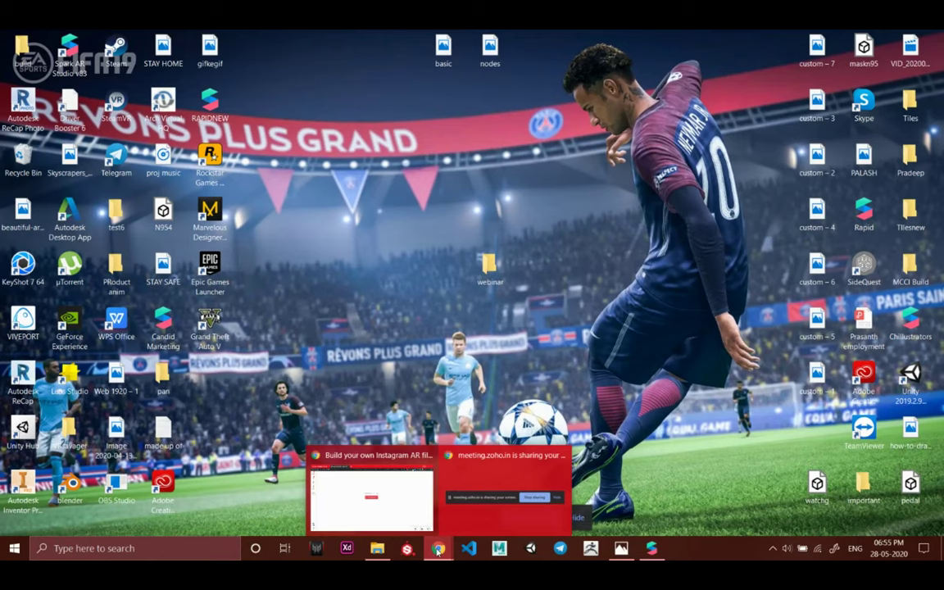
{"action": "left_click", "coordinate": [651, 549]}
{"action": "left_click", "coordinate": [324, 222]}
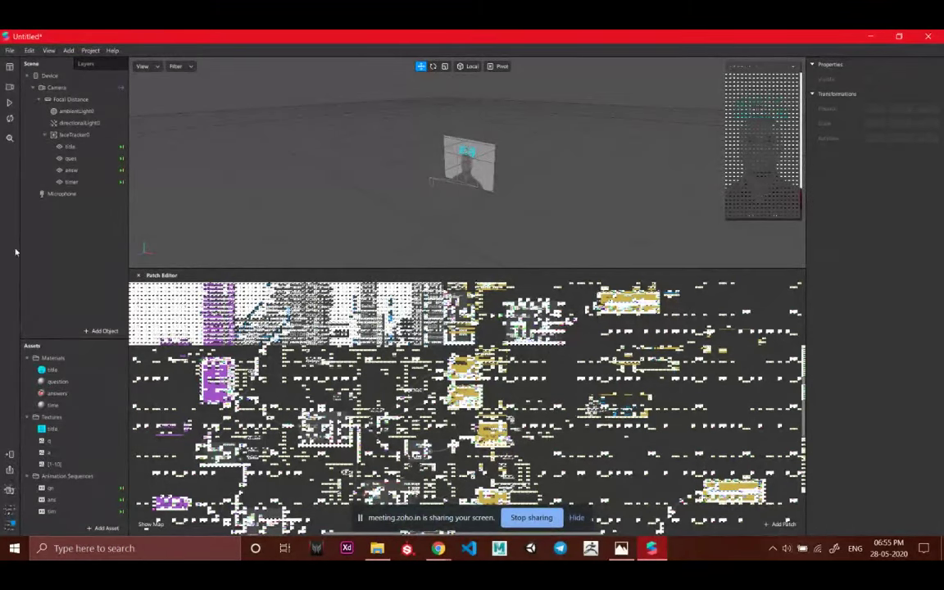
{"action": "left_click", "coordinate": [868, 37]}
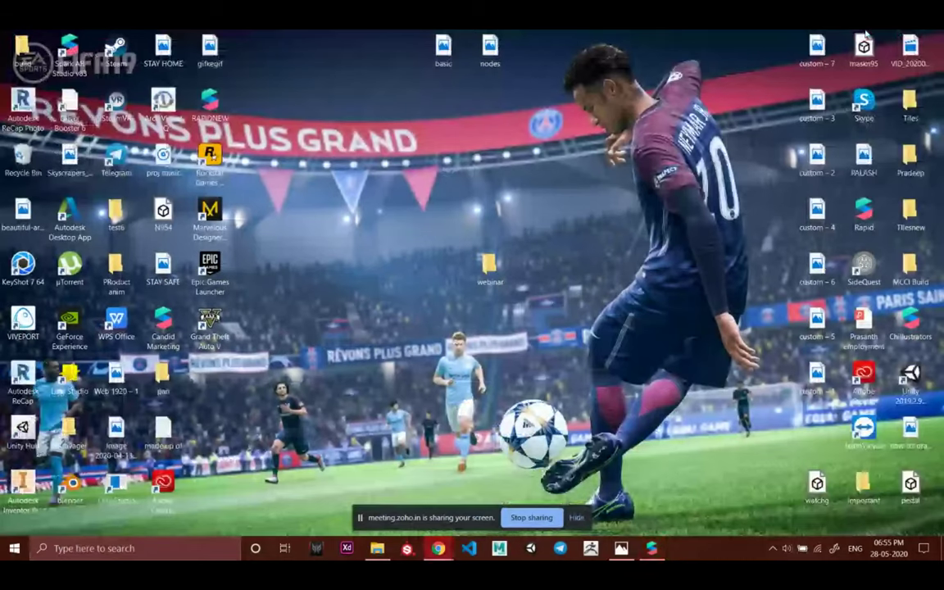
{"action": "left_click", "coordinate": [652, 549]}
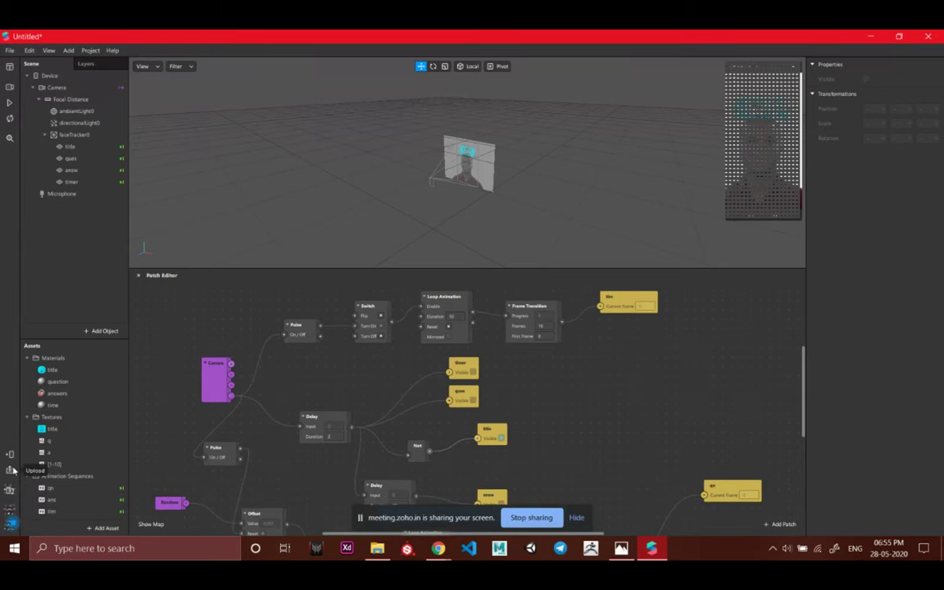
Upload the project to Spark AR Hub as a new effect
{"action": "left_click", "coordinate": [11, 520]}
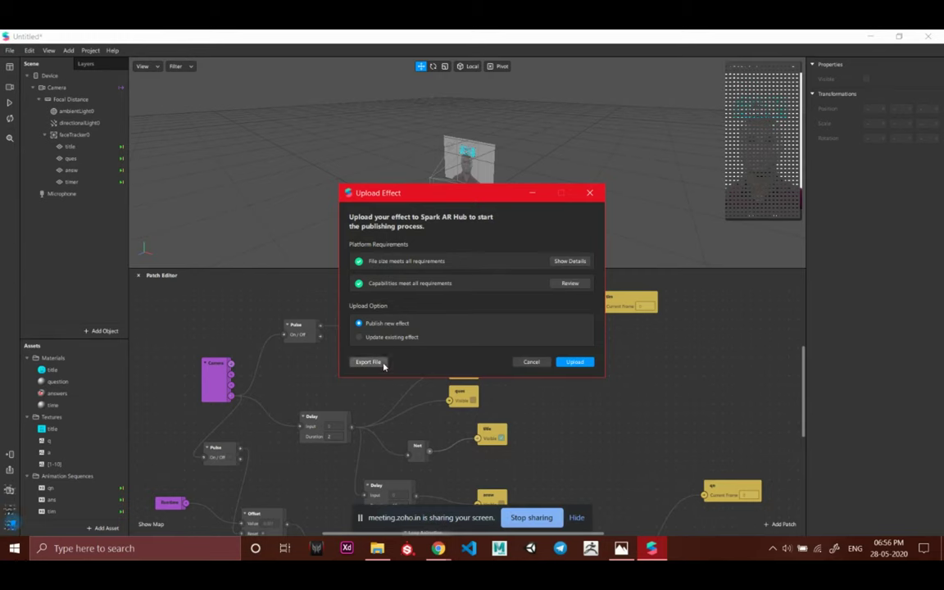
{"action": "left_click", "coordinate": [575, 362]}
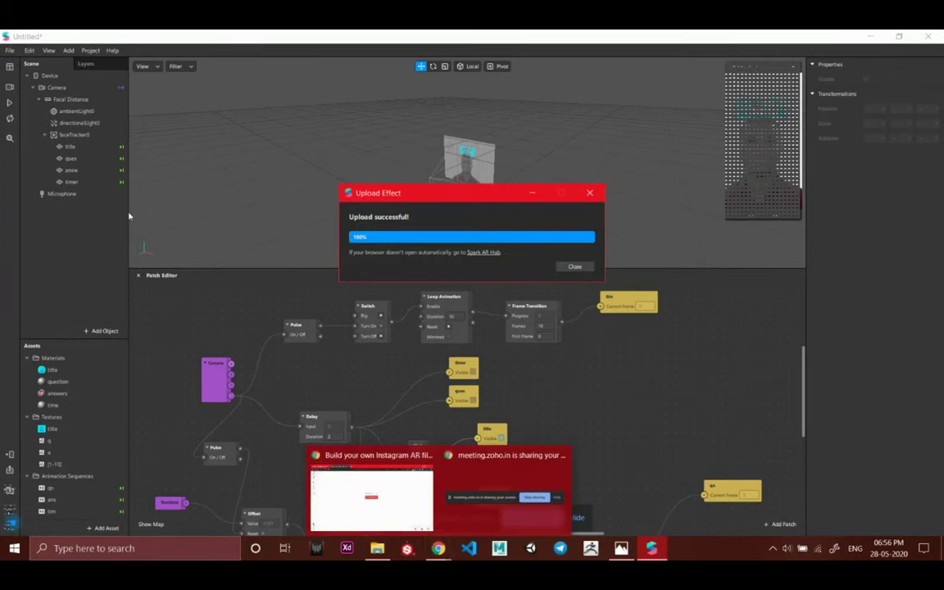
Switch to Chrome, open the Spark AR Studio website in a new tab and go to its effect management dashboard
{"action": "left_click", "coordinate": [437, 551]}
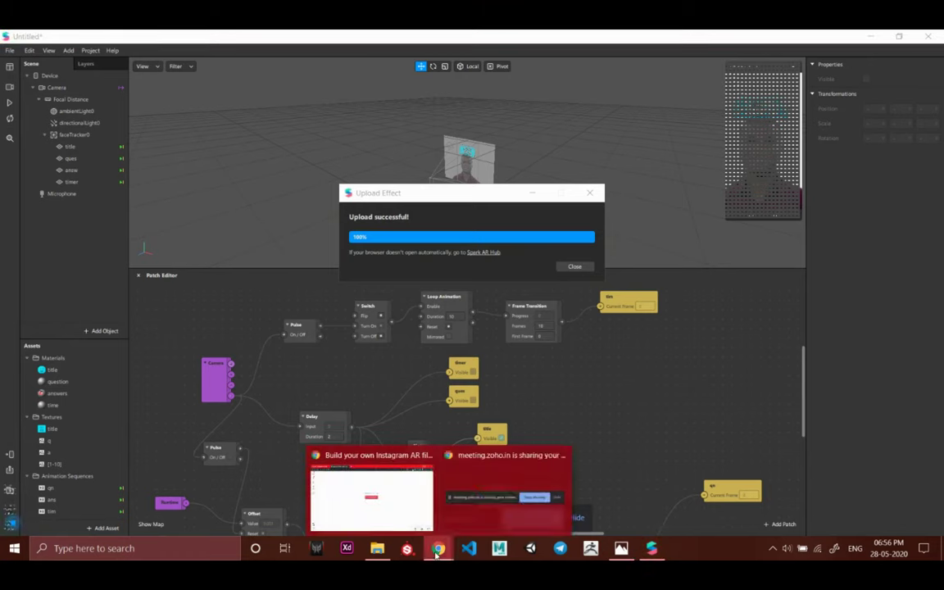
{"action": "left_click", "coordinate": [392, 491]}
{"action": "left_click", "coordinate": [313, 39]}
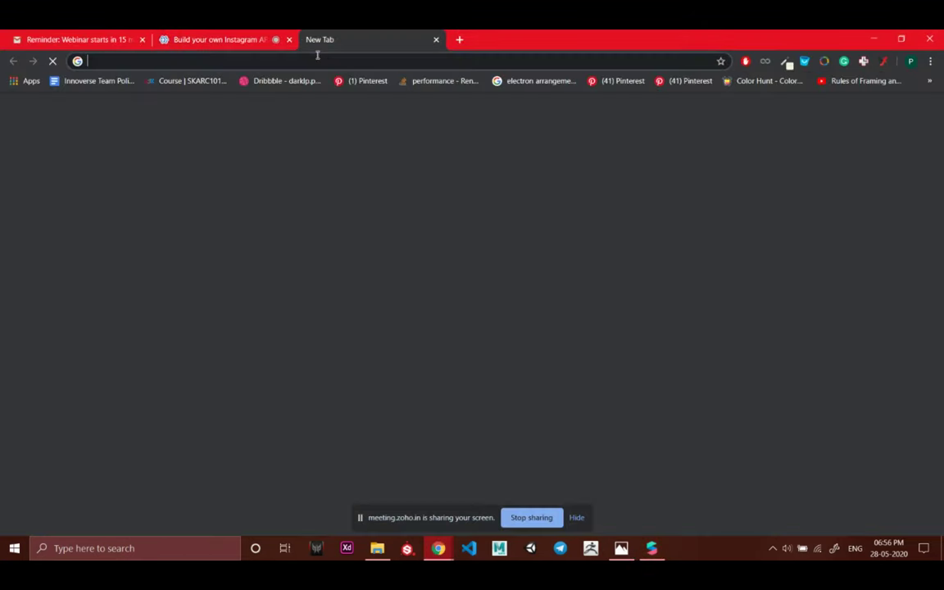
{"action": "type", "text": "spa"}
{"action": "key", "text": "Return"}
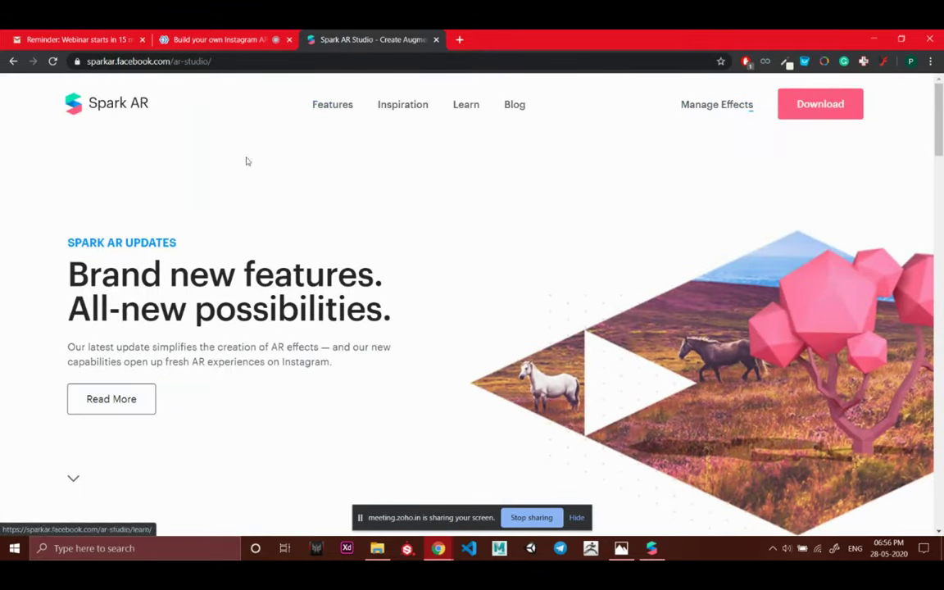
{"action": "left_click", "coordinate": [709, 106]}
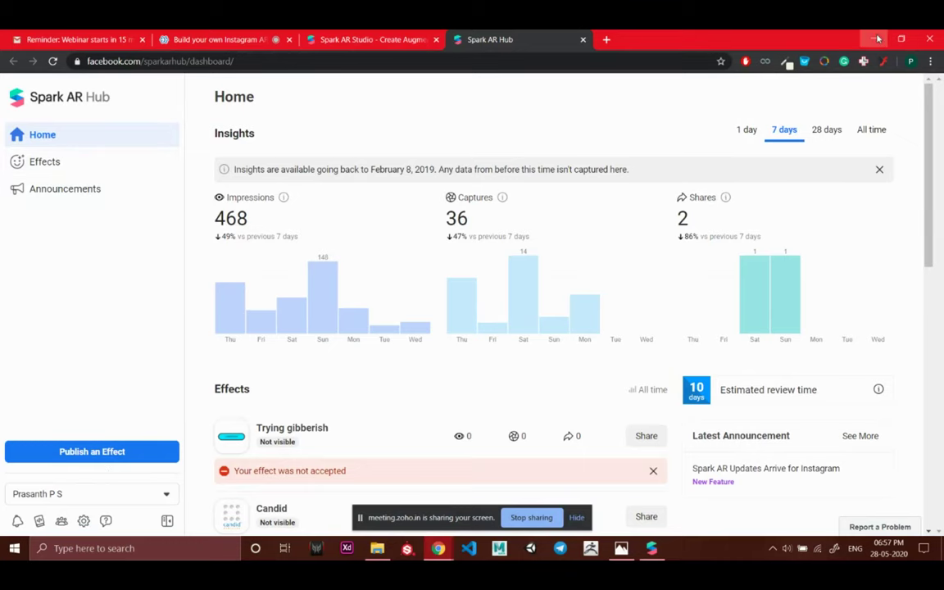
Switch back to Spark AR Studio, dismiss the finished upload and bring up the effect upload options again
{"action": "key", "text": "alt+Tab"}
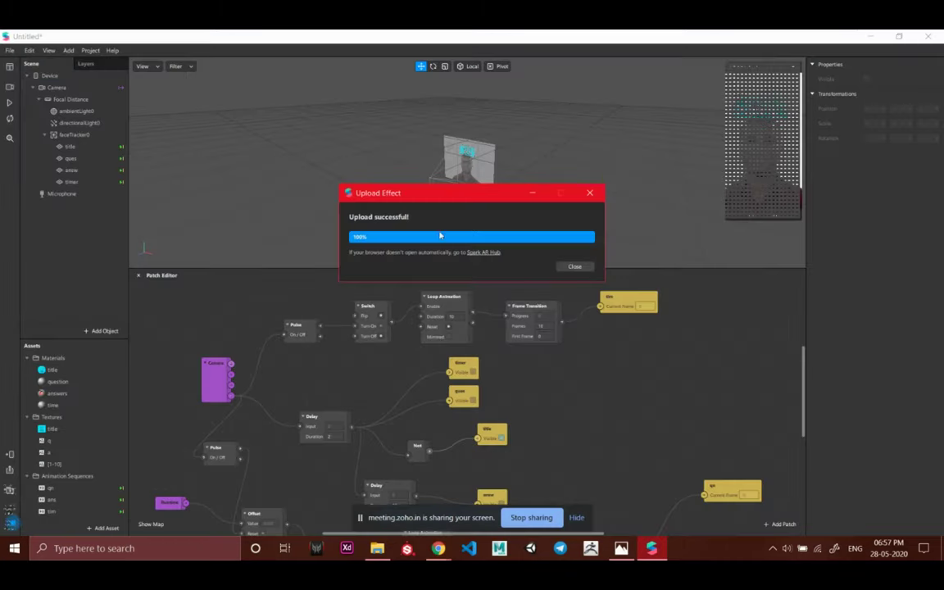
{"action": "left_click", "coordinate": [591, 194]}
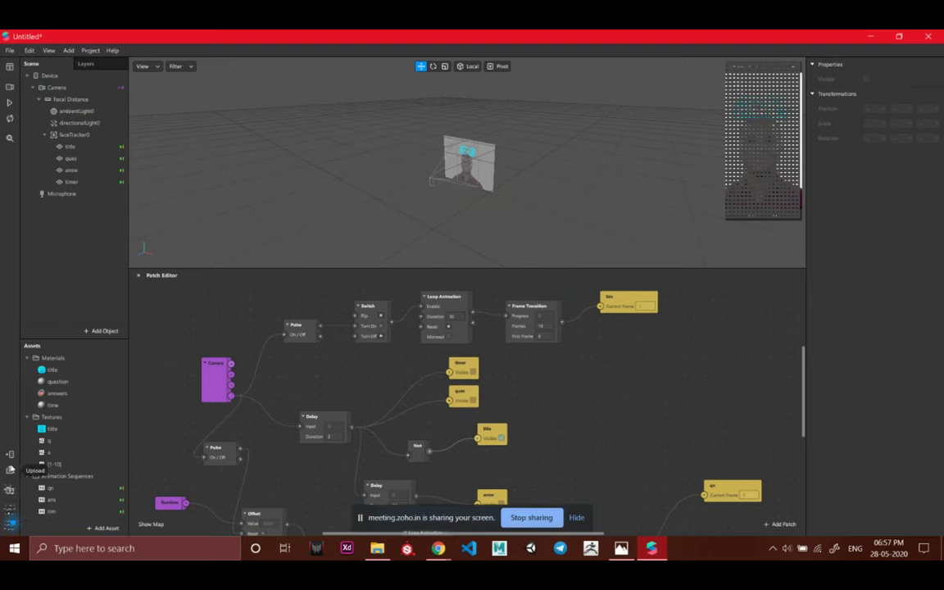
{"action": "left_click", "coordinate": [10, 471]}
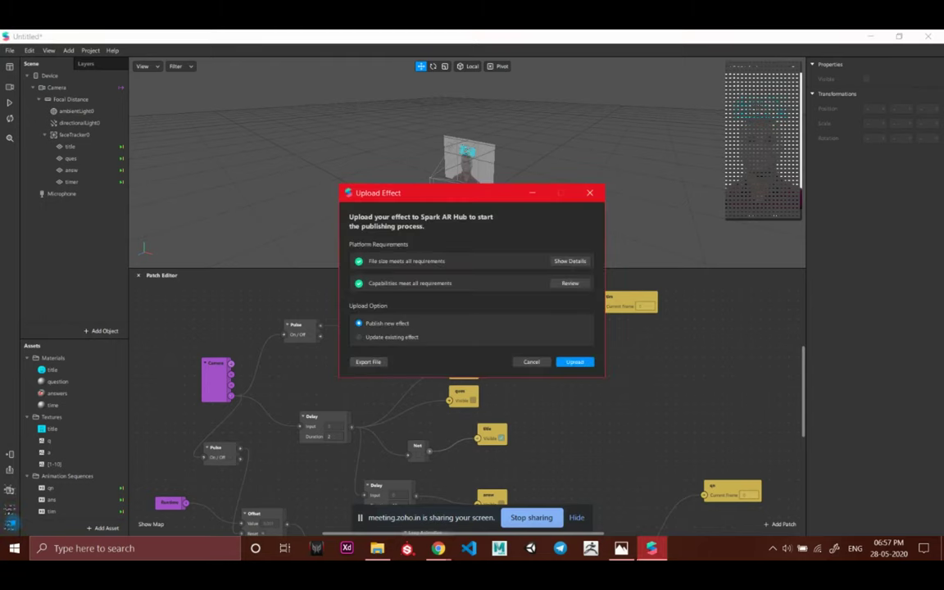
Switch to Spark AR Hub in Chrome, open the Publish an Effect form and examine its fields from platform to legal agreement
{"action": "mouse_move", "coordinate": [438, 548]}
{"action": "left_click", "coordinate": [370, 491]}
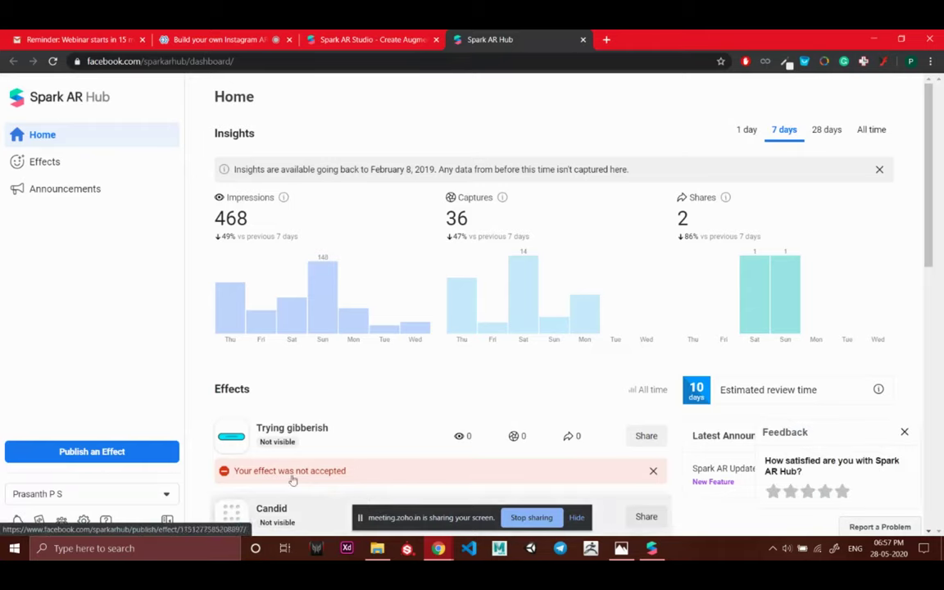
{"action": "left_click", "coordinate": [113, 455]}
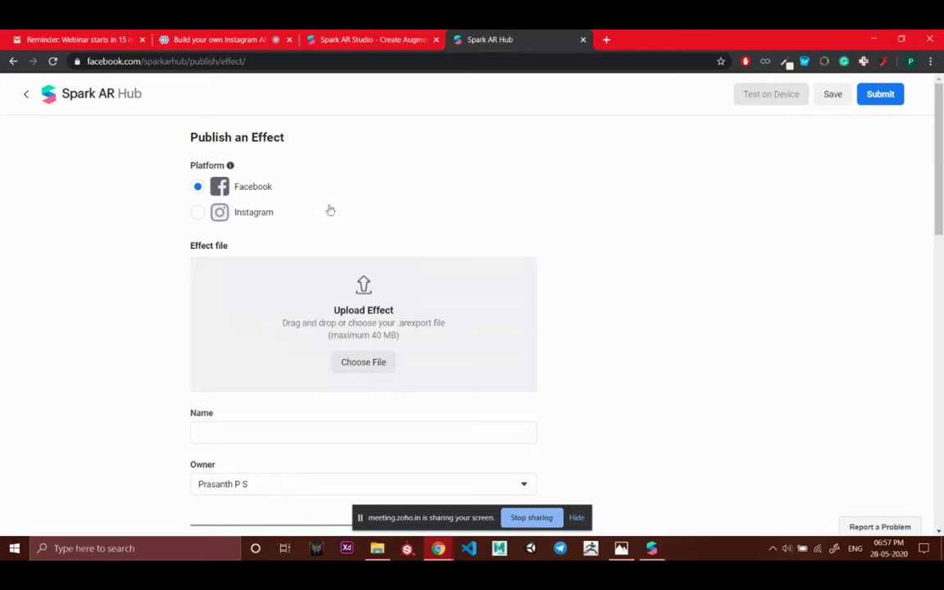
{"action": "scroll", "coordinate": [341, 229], "scroll_direction": "down", "scroll_amount": 5}
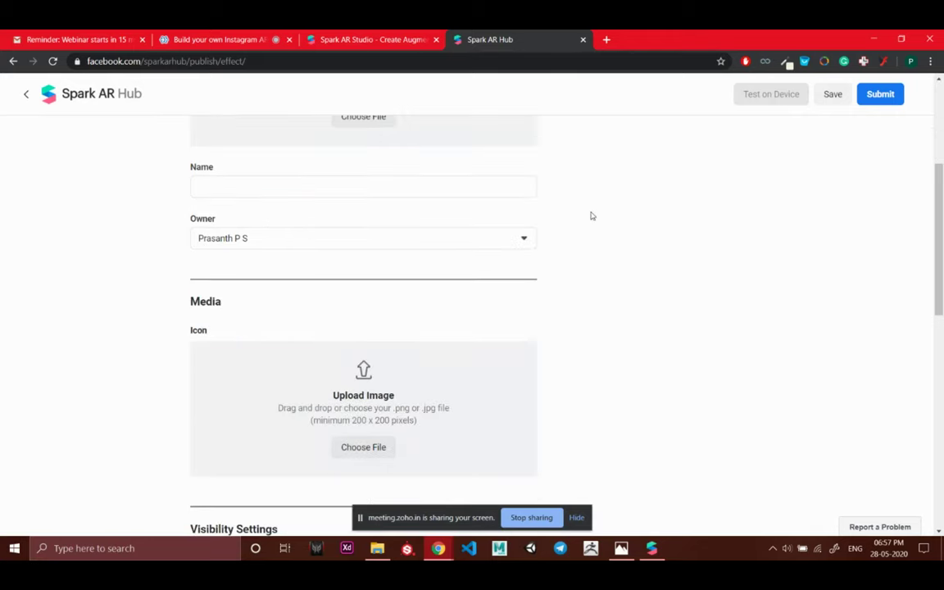
{"action": "scroll", "coordinate": [275, 277], "scroll_direction": "down", "scroll_amount": 4}
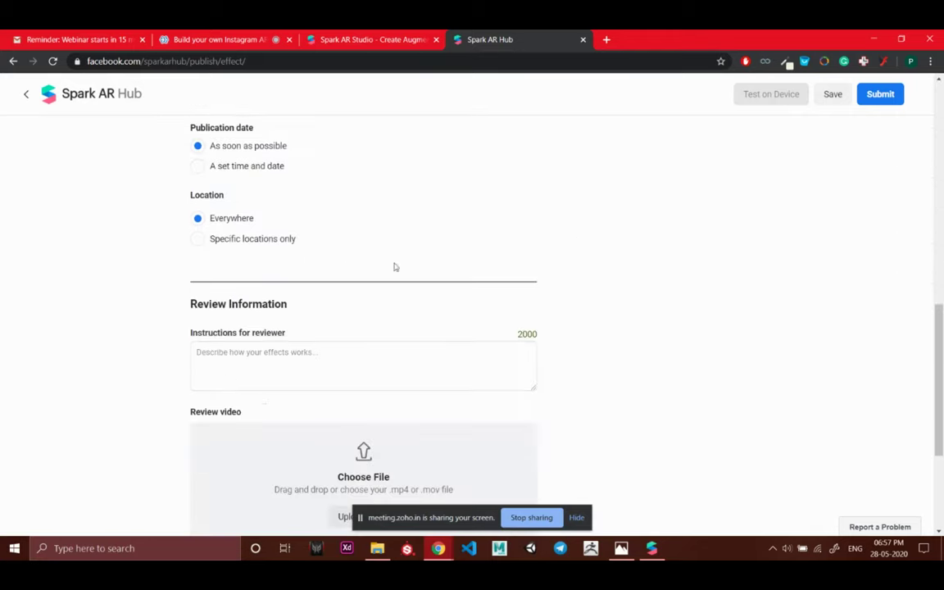
{"action": "scroll", "coordinate": [767, 335], "scroll_direction": "down", "scroll_amount": 3}
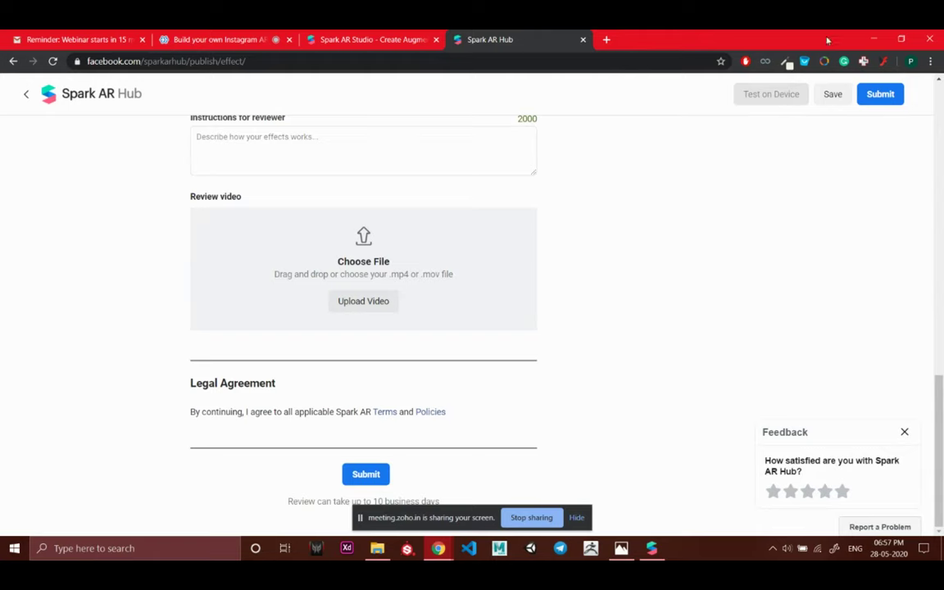
Minimize Spark AR Studio together with its upload window, and switch to the webinar meeting page in Chrome
{"action": "left_click", "coordinate": [880, 41]}
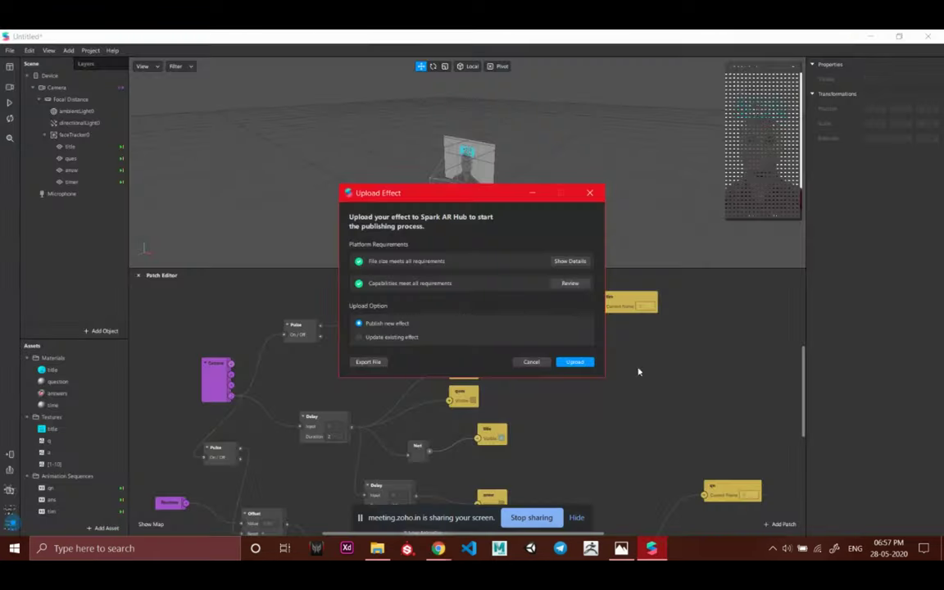
{"action": "left_click", "coordinate": [573, 193]}
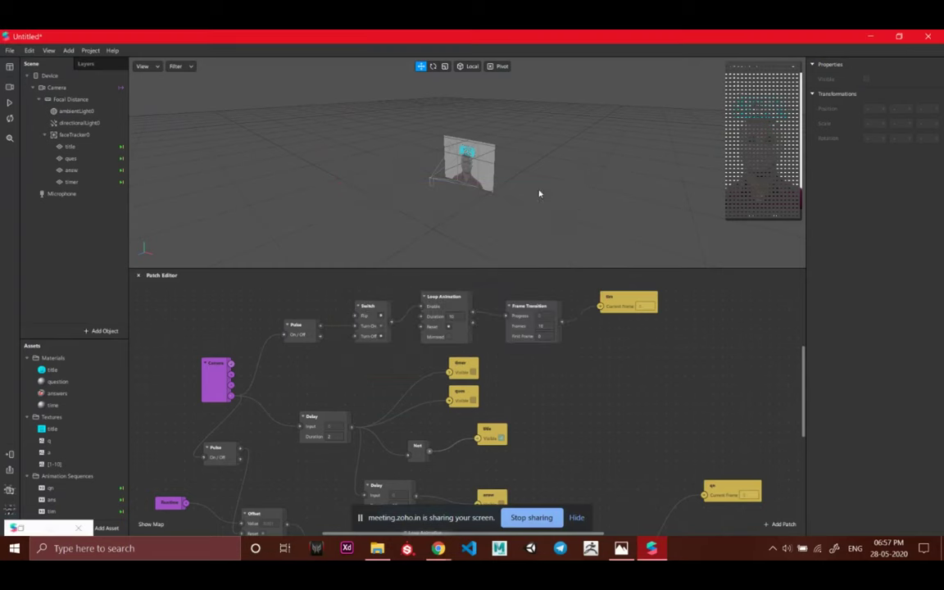
{"action": "left_click", "coordinate": [871, 37]}
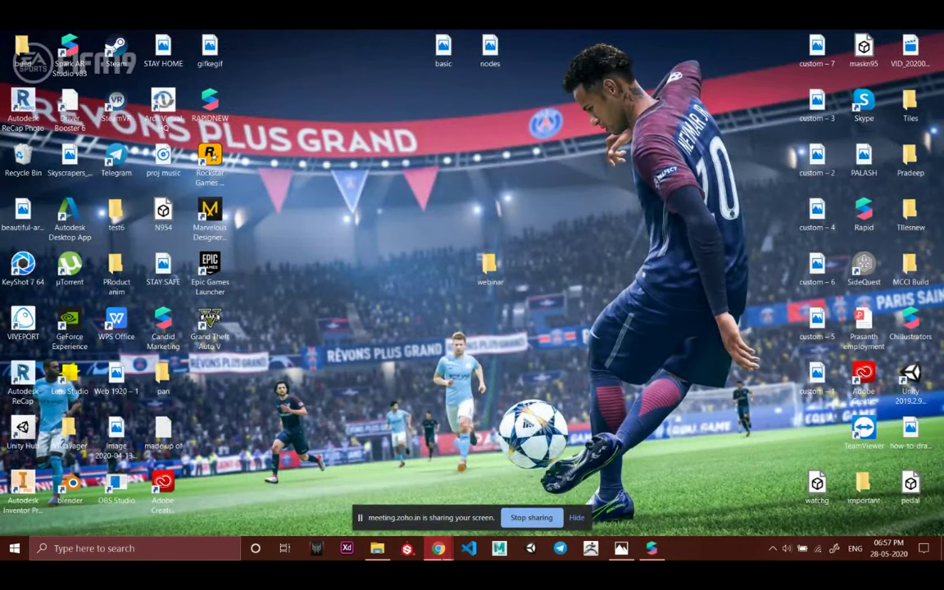
{"action": "mouse_move", "coordinate": [438, 548]}
{"action": "left_click", "coordinate": [353, 425]}
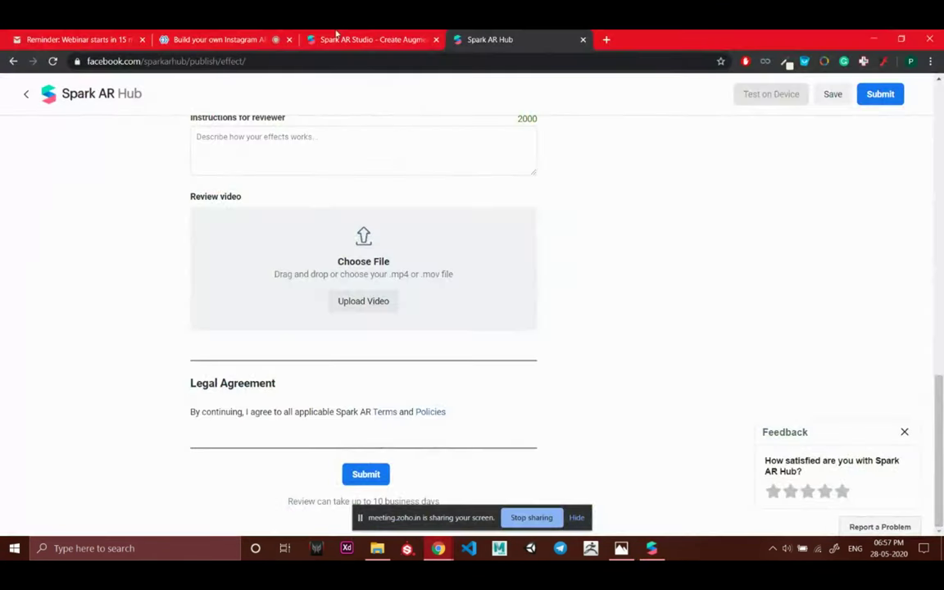
{"action": "left_click", "coordinate": [269, 36]}
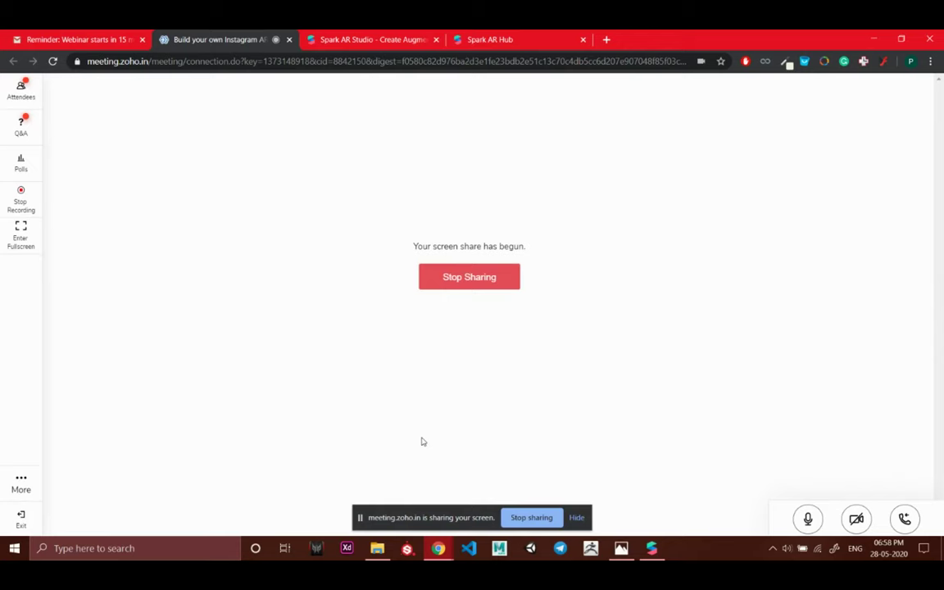
Switch to Spark AR Studio, cancel the pending upload and close the project, discarding its unsaved changes
{"action": "mouse_move", "coordinate": [651, 548]}
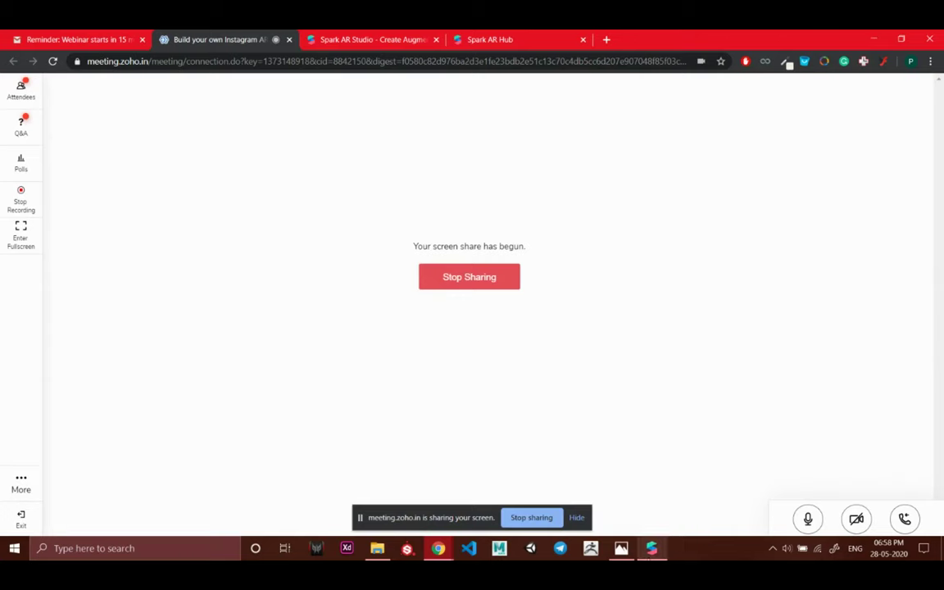
{"action": "key", "text": "alt+Tab"}
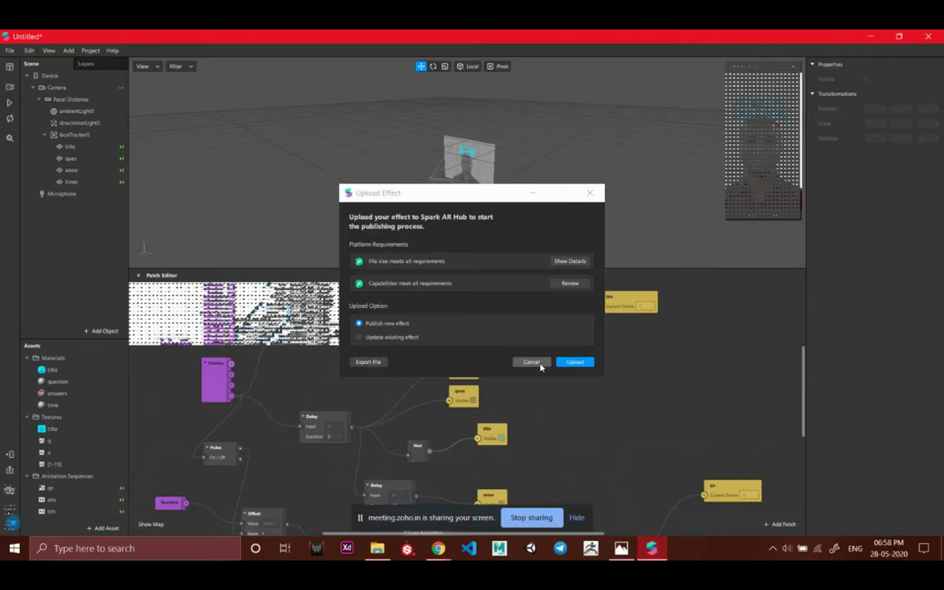
{"action": "left_click", "coordinate": [534, 361]}
{"action": "left_click", "coordinate": [921, 38]}
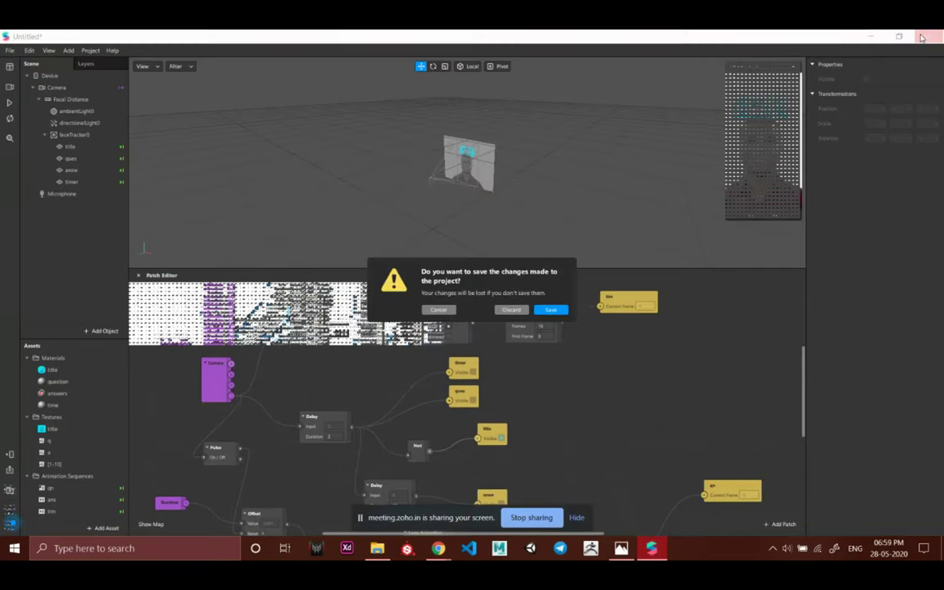
{"action": "left_click", "coordinate": [515, 310]}
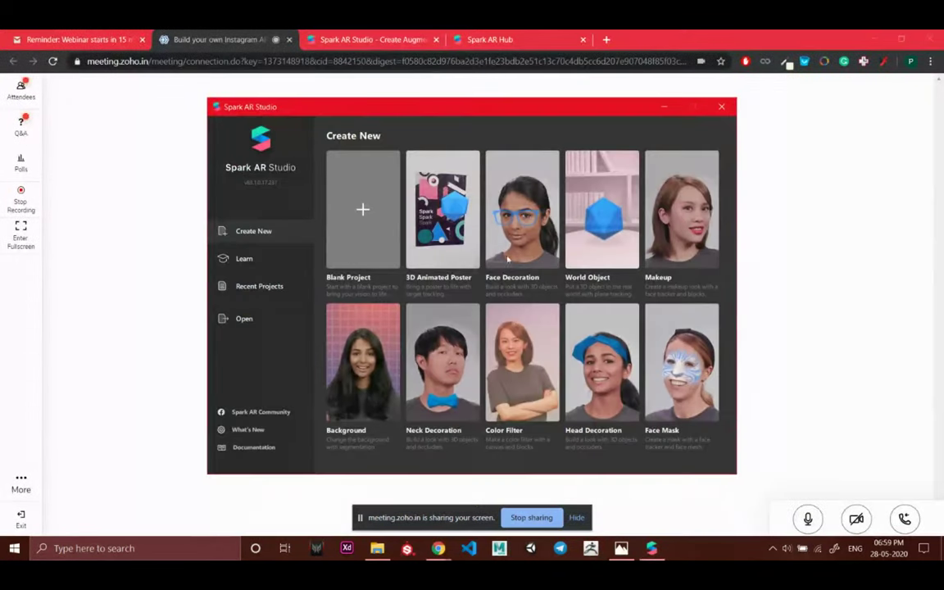
Open the Face Decoration template to examine its scene objects and patches, and close the project
{"action": "left_click", "coordinate": [538, 202]}
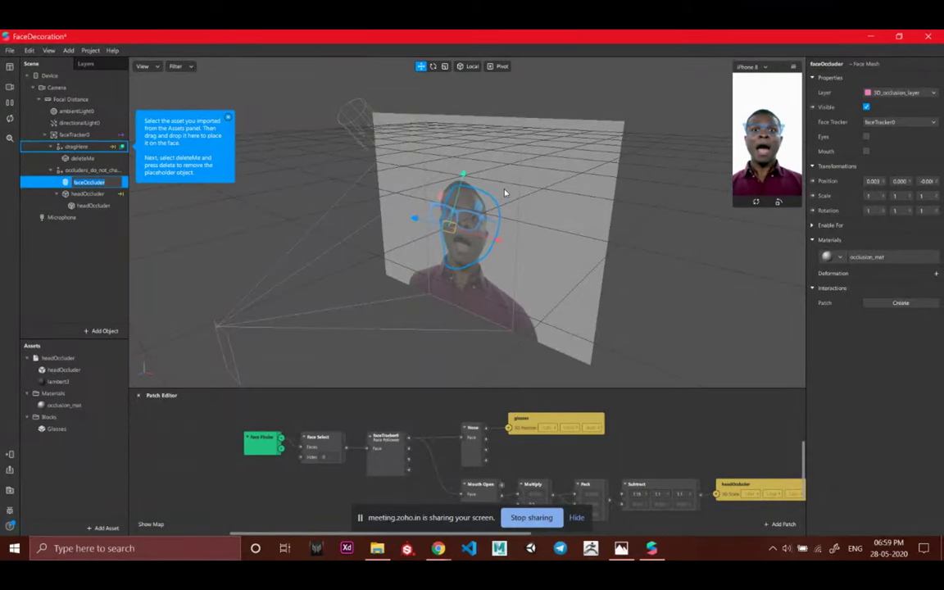
{"action": "left_click", "coordinate": [928, 36]}
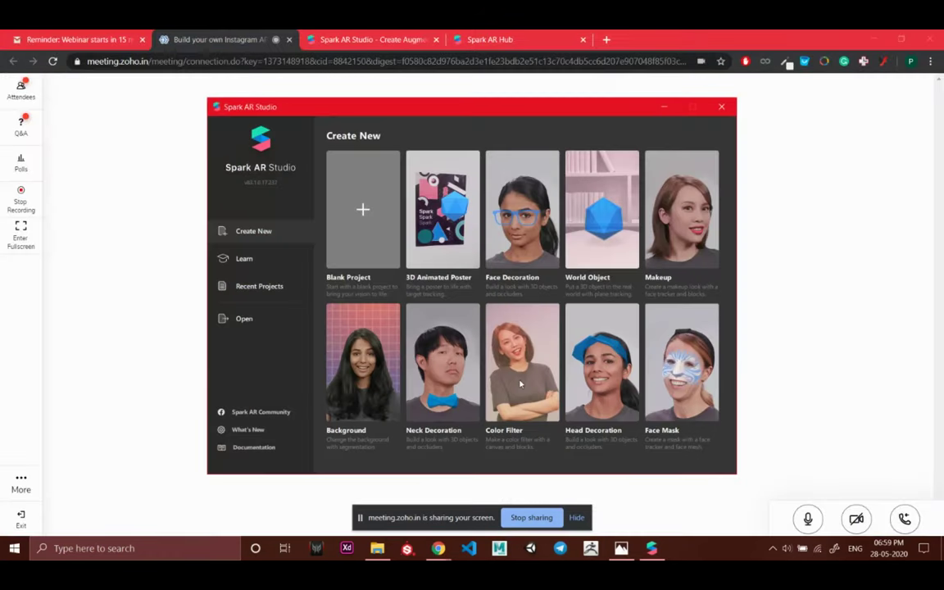